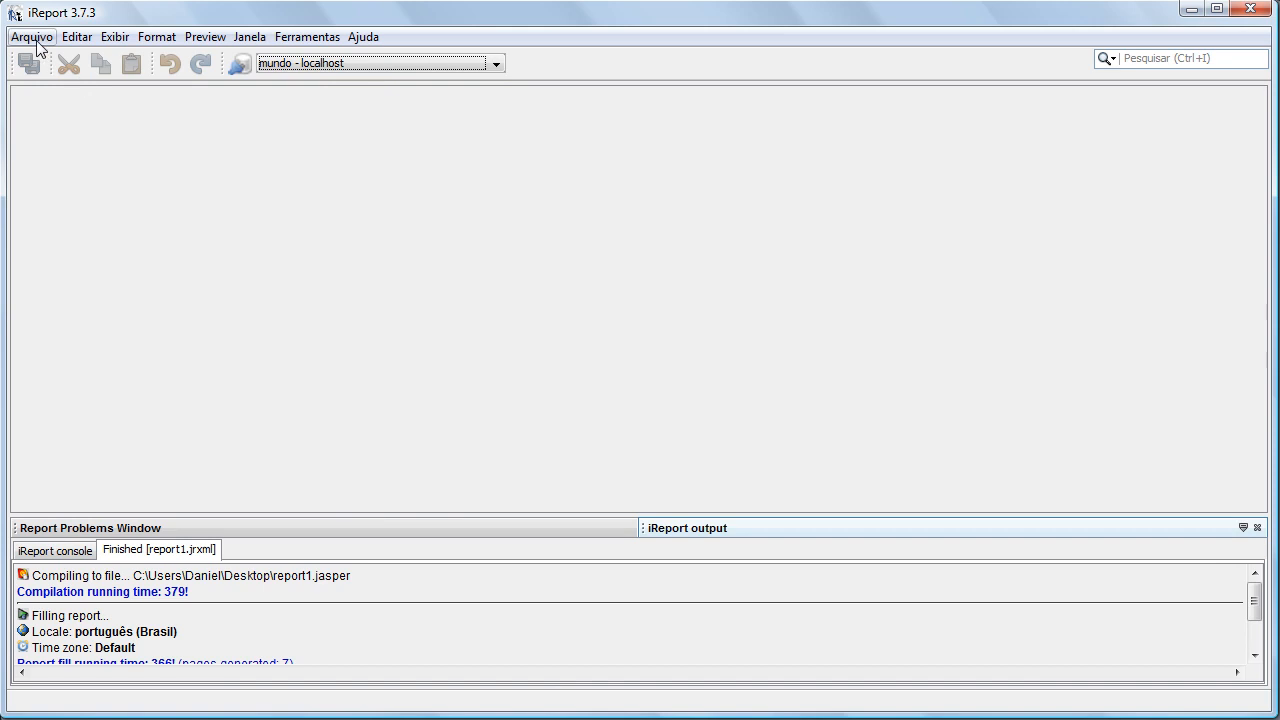
Step: Create a new report from the Blank A4 template, named report2, in the Desktop folder
left_click(36, 42)
left_click(46, 60)
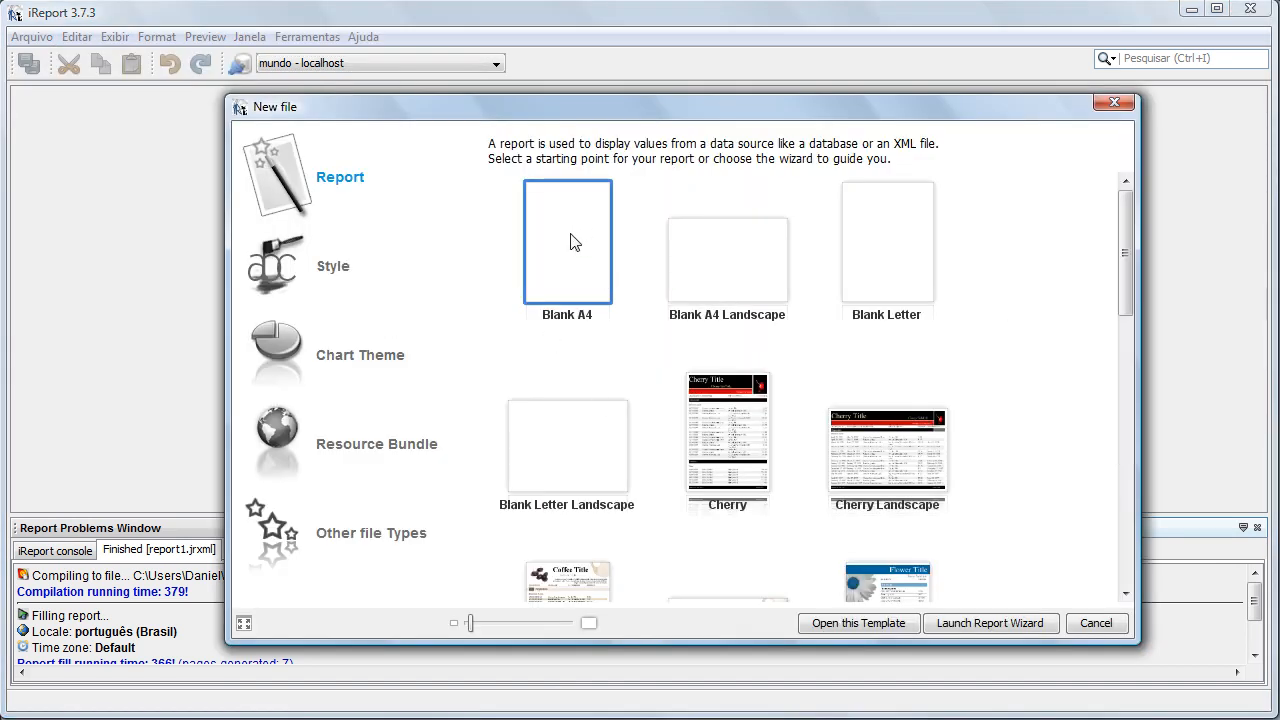
left_click(859, 624)
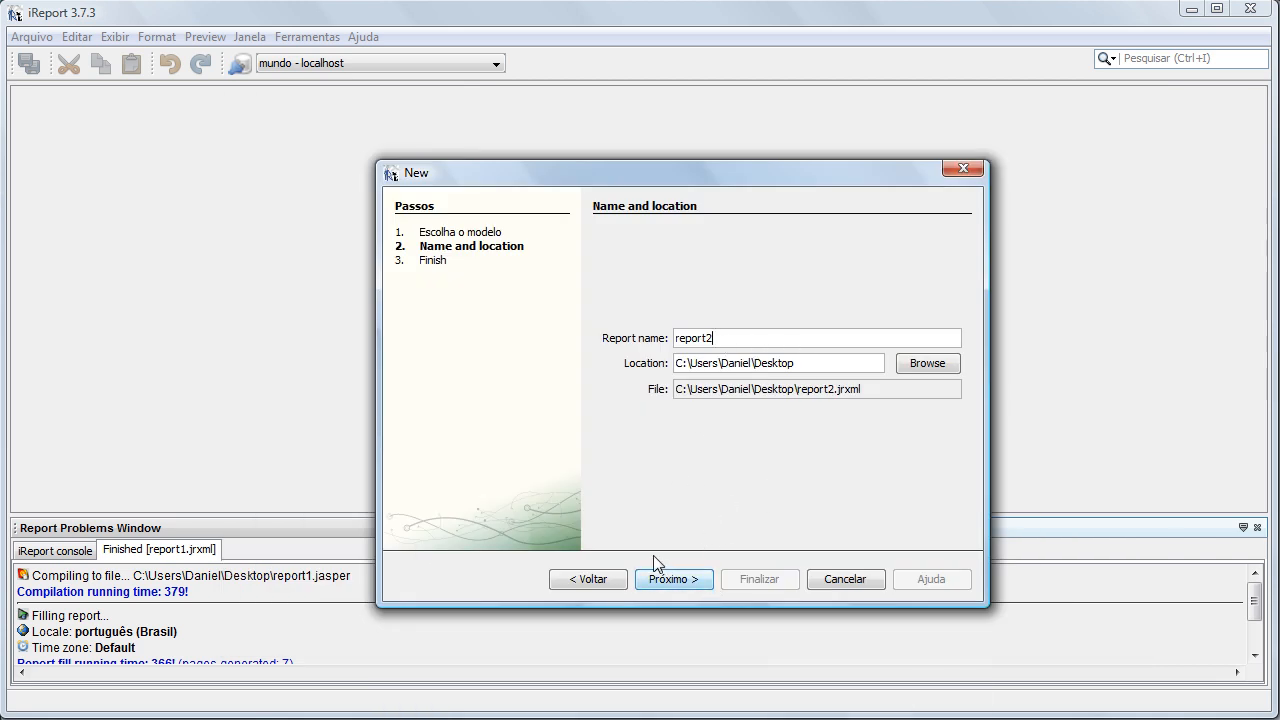
left_click(689, 583)
left_click(767, 579)
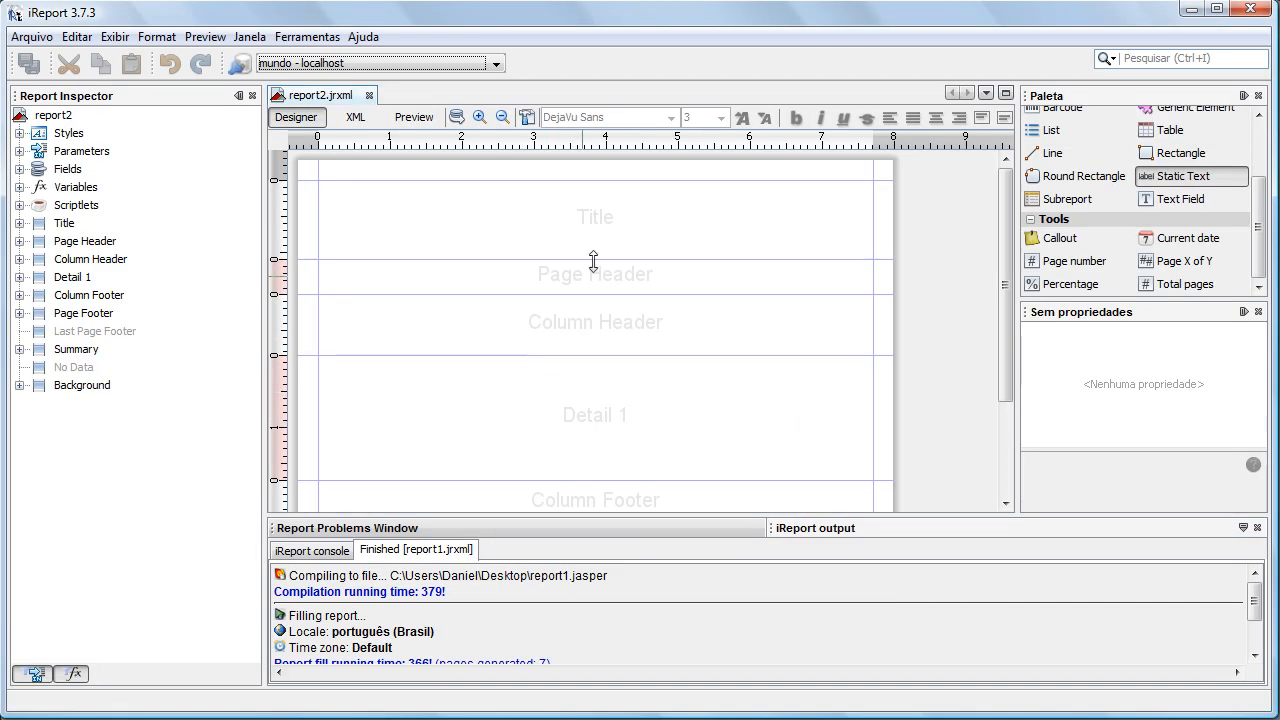
Step: Set the report query to "SELECT code, name FROM country ORDER BY name;" and read its fields into the report
left_click(55, 116)
right_click(62, 122)
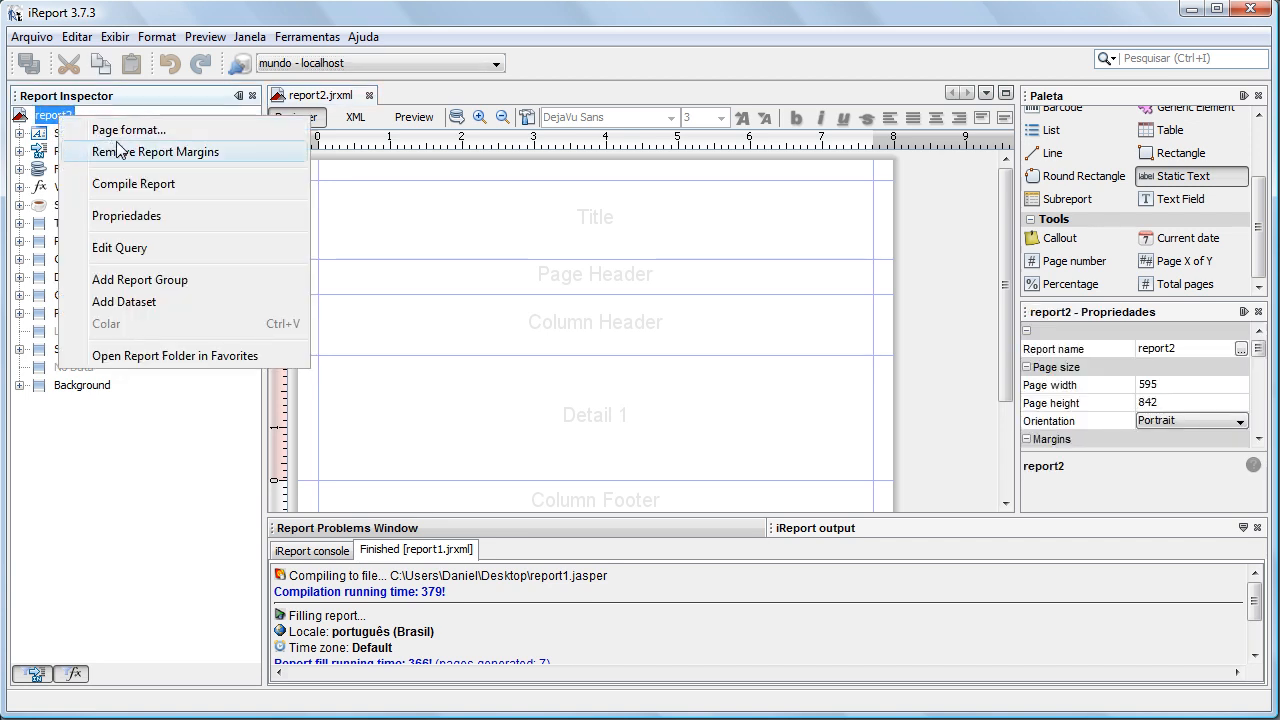
left_click(116, 250)
type("SELECT * FROM")
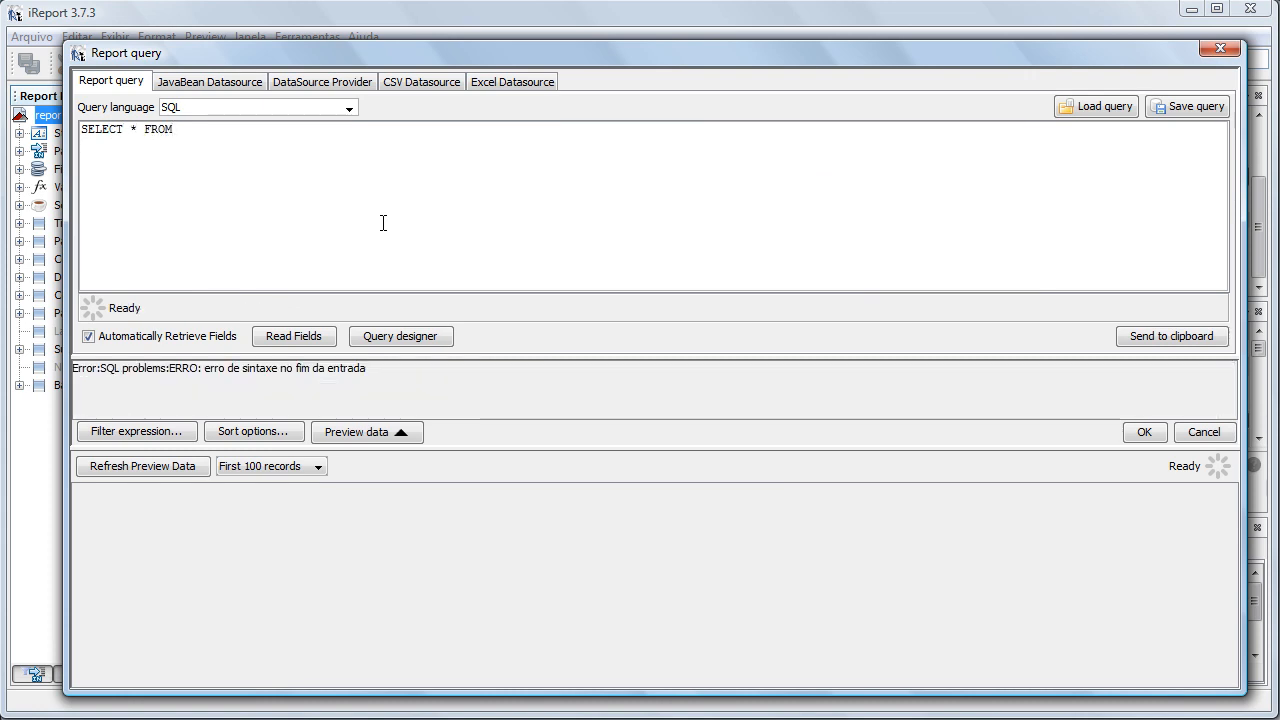
key("shift+Left")
type("code, name FROM ")
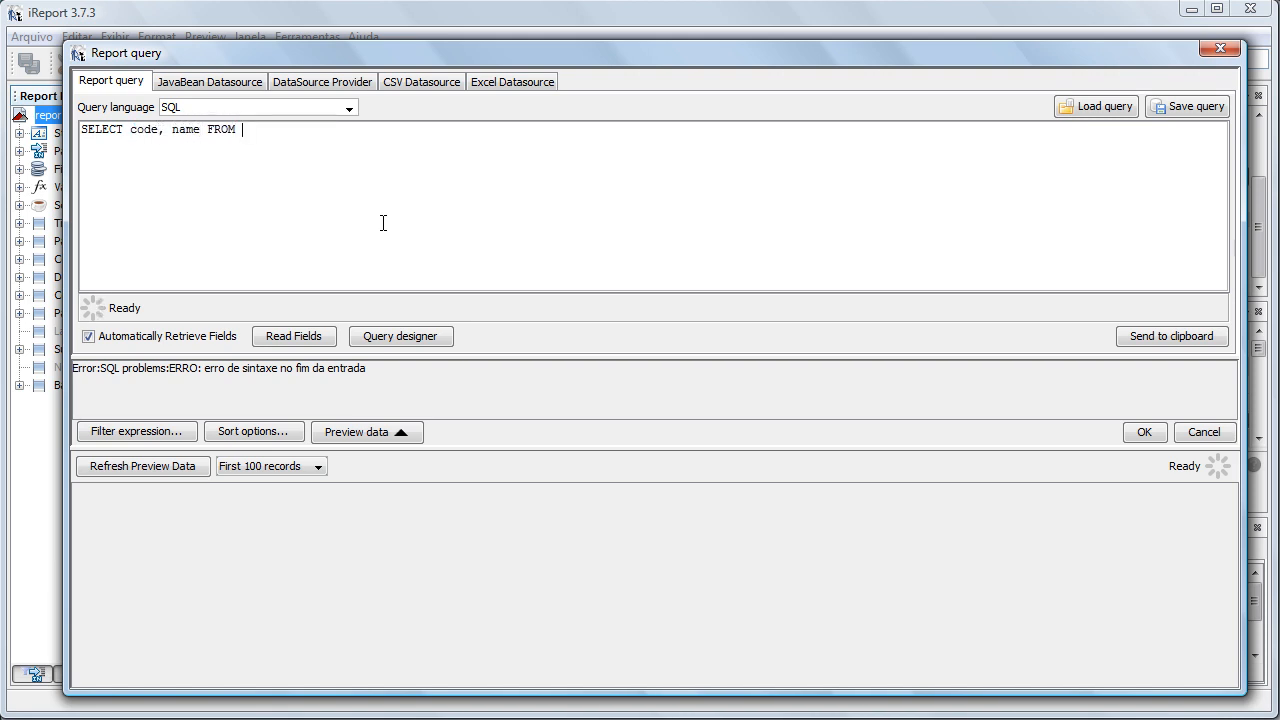
type("country ORDER BY name;")
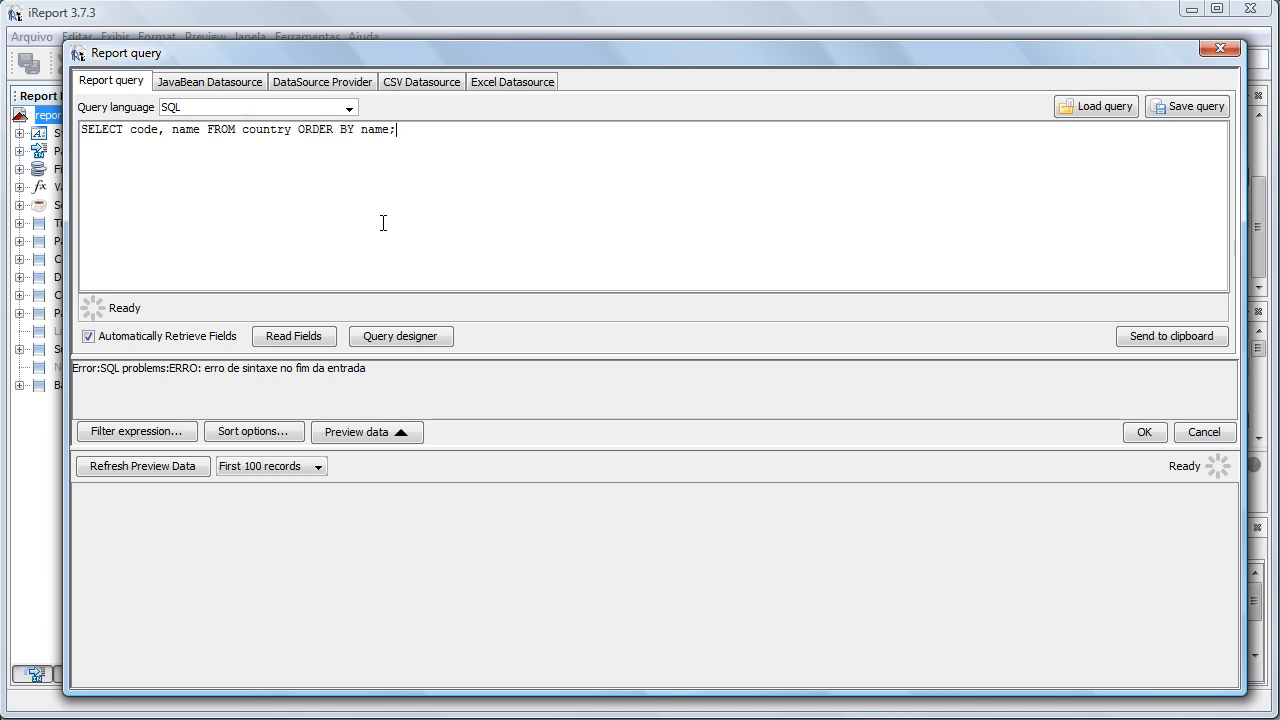
left_click(314, 337)
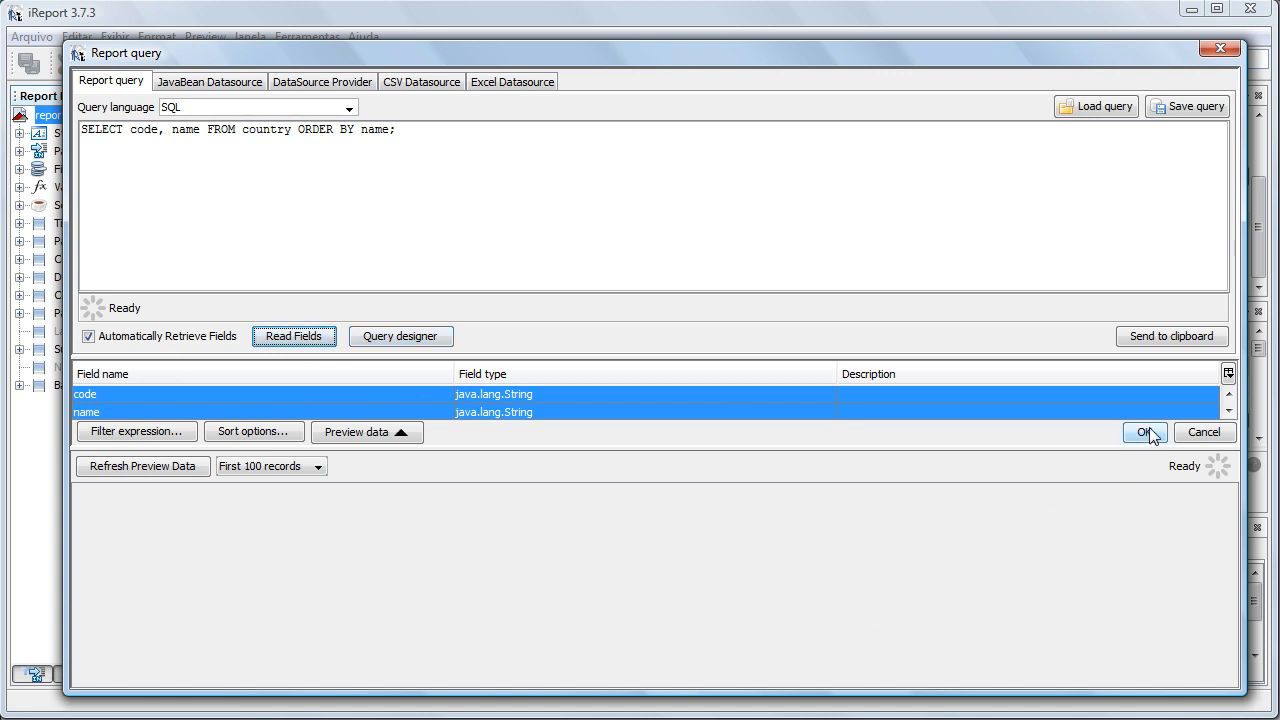
left_click(1143, 432)
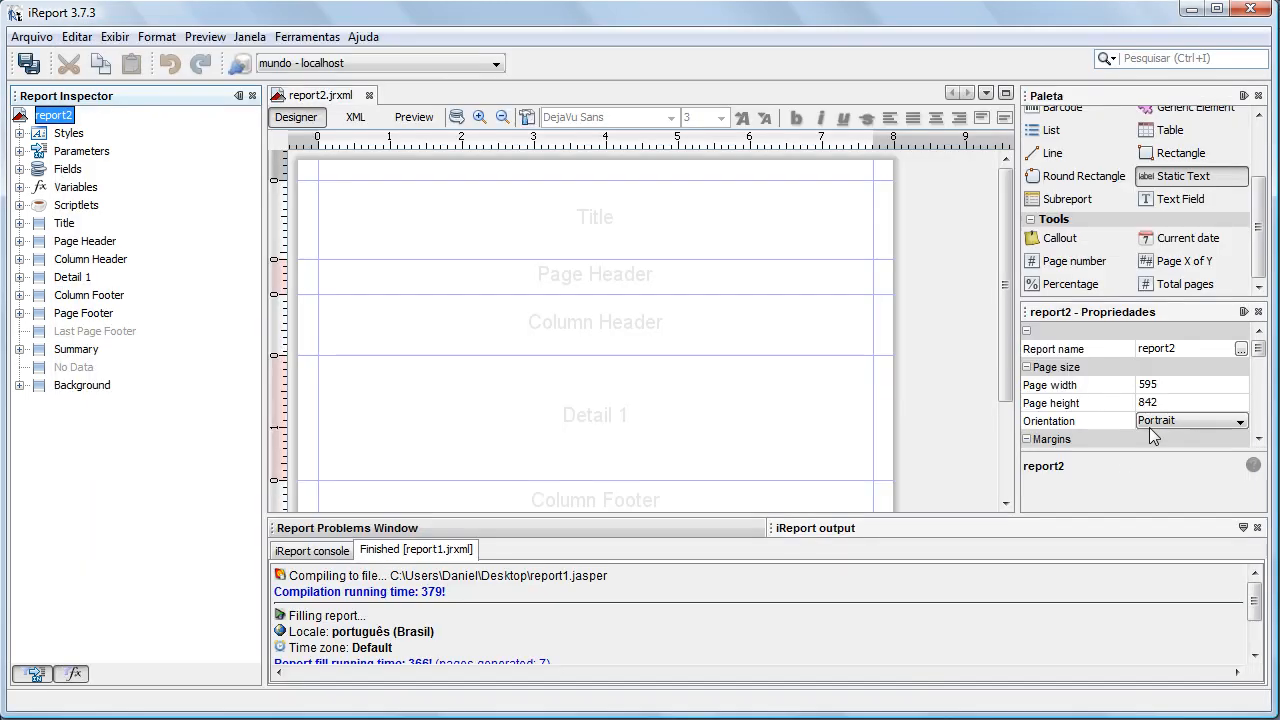
Step: Collapse every visible band except Detail 1 to zero height and shrink Detail 1 to a height of about 111
left_click(620, 228)
left_click_drag(628, 259, 636, 178)
left_click(634, 208)
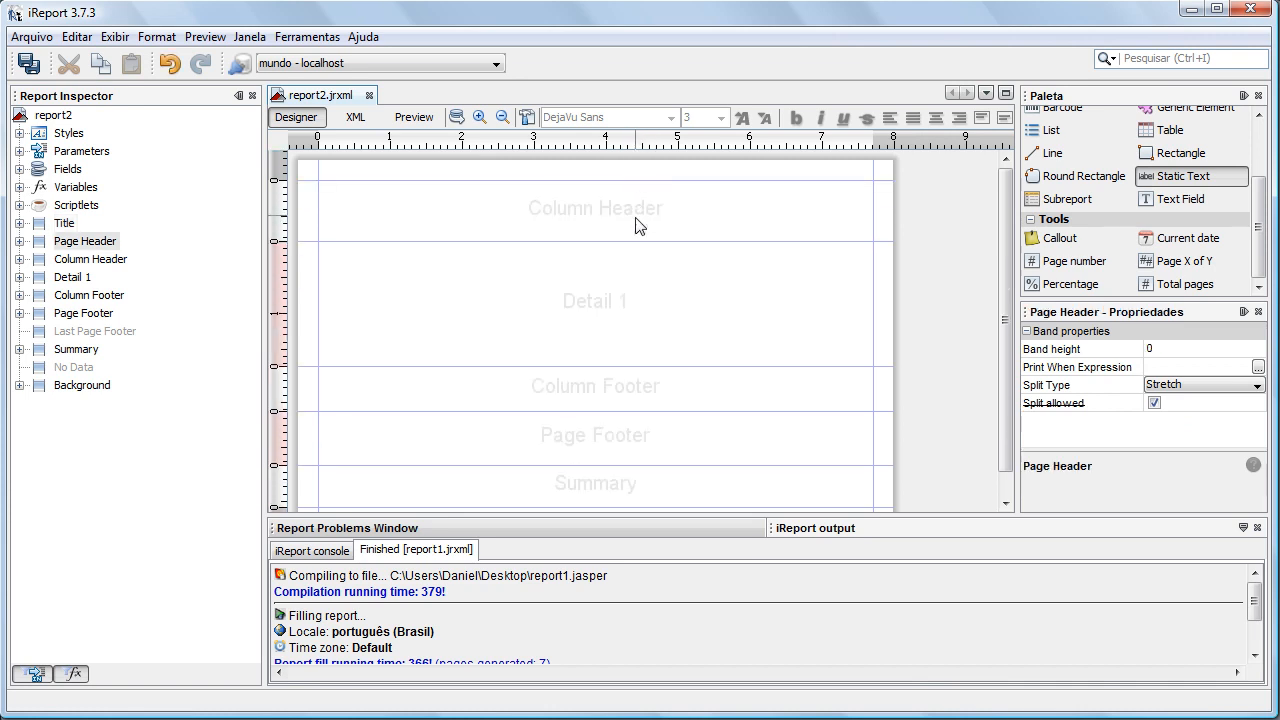
left_click(634, 244)
left_click_drag(634, 246, 632, 165)
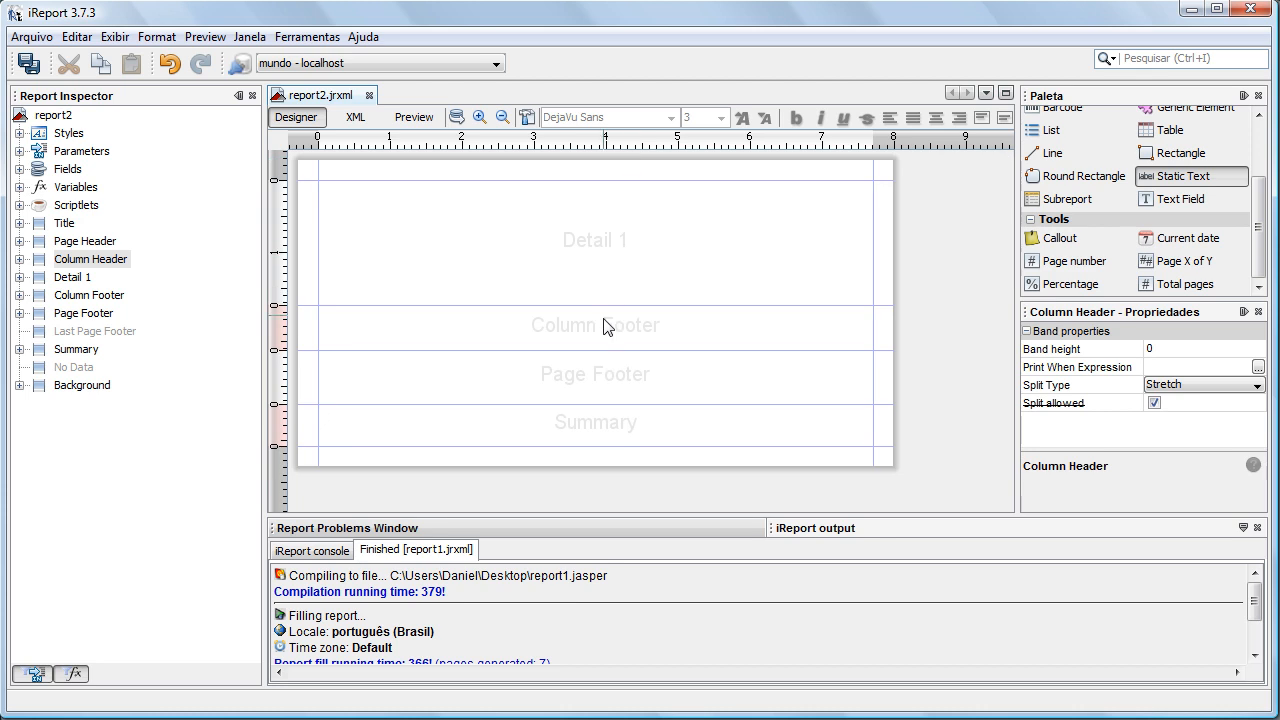
left_click_drag(606, 350, 600, 303)
left_click_drag(597, 348, 597, 291)
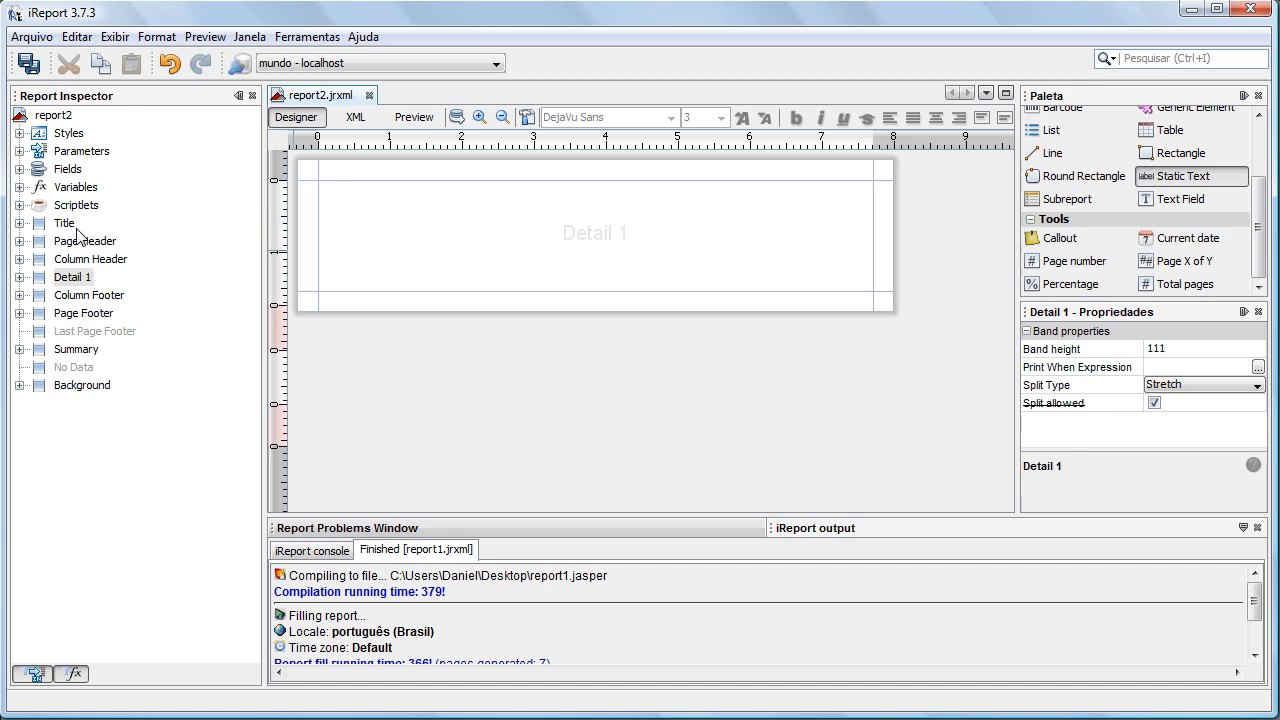
Step: Add a report group named GrupoDePaises, grouped by the name field, with a group header and no group footer
right_click(65, 113)
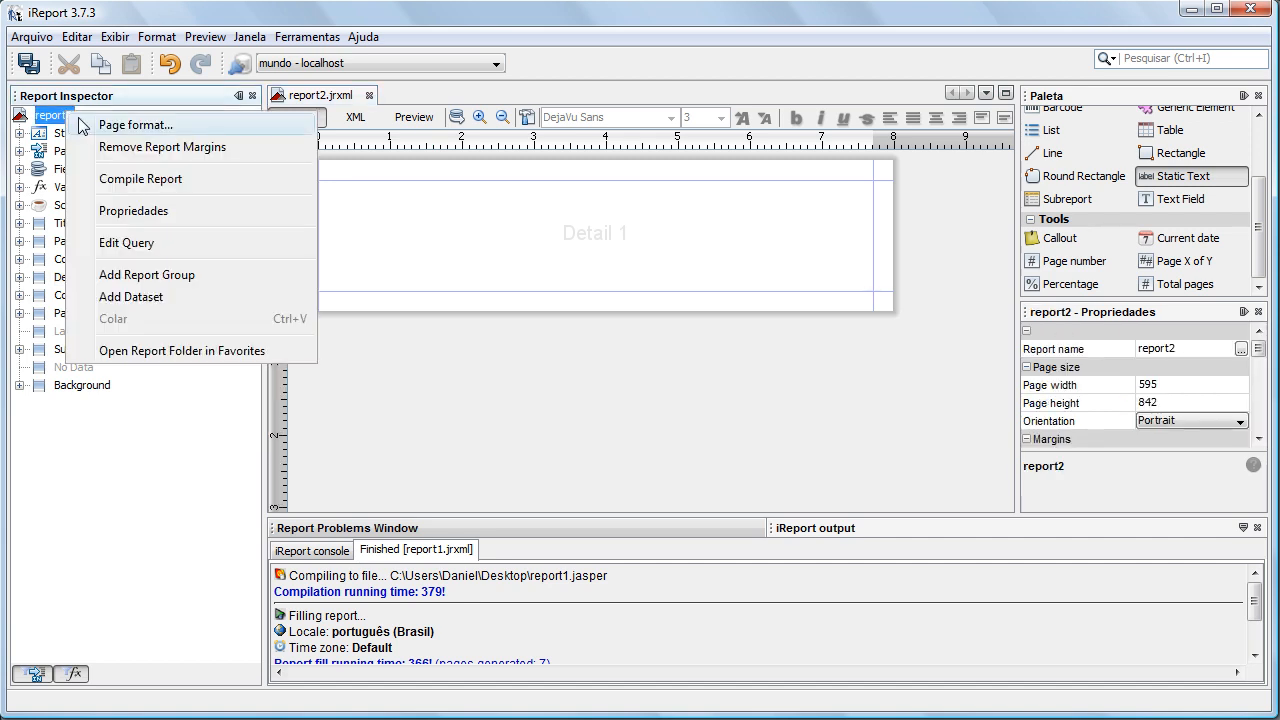
left_click(168, 278)
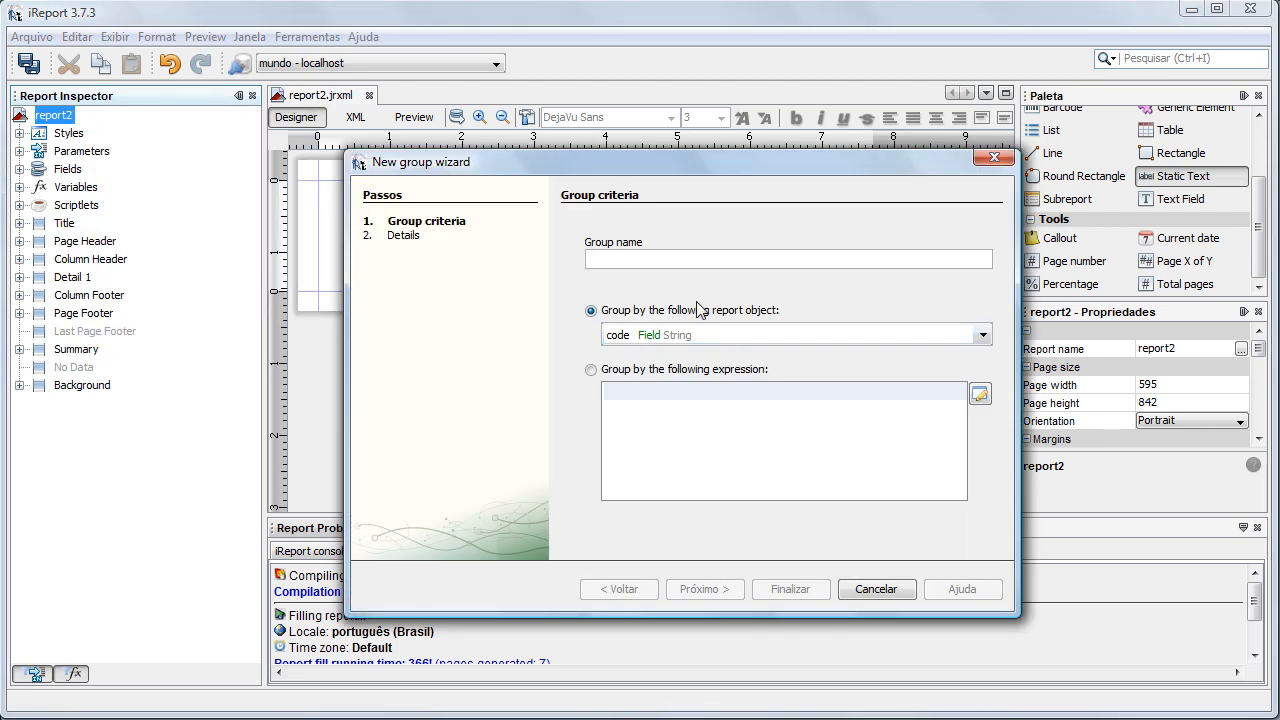
type("Grupo")
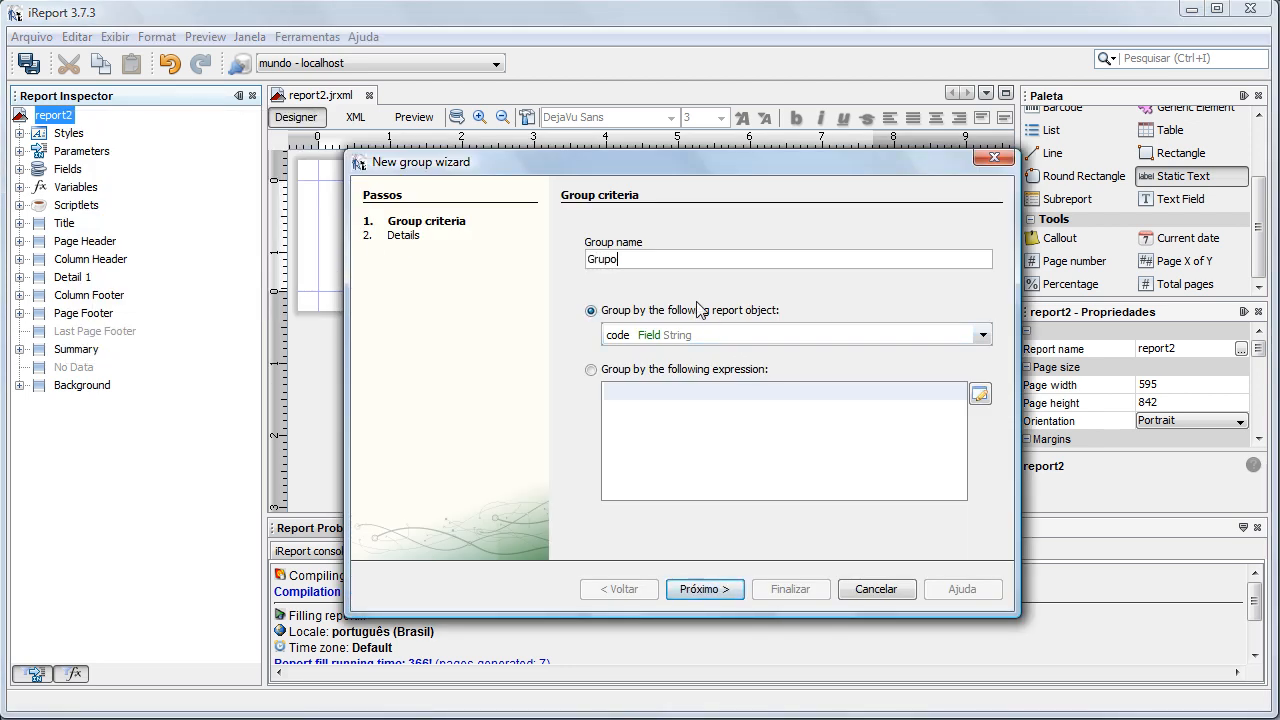
type("DePaises")
left_click(675, 347)
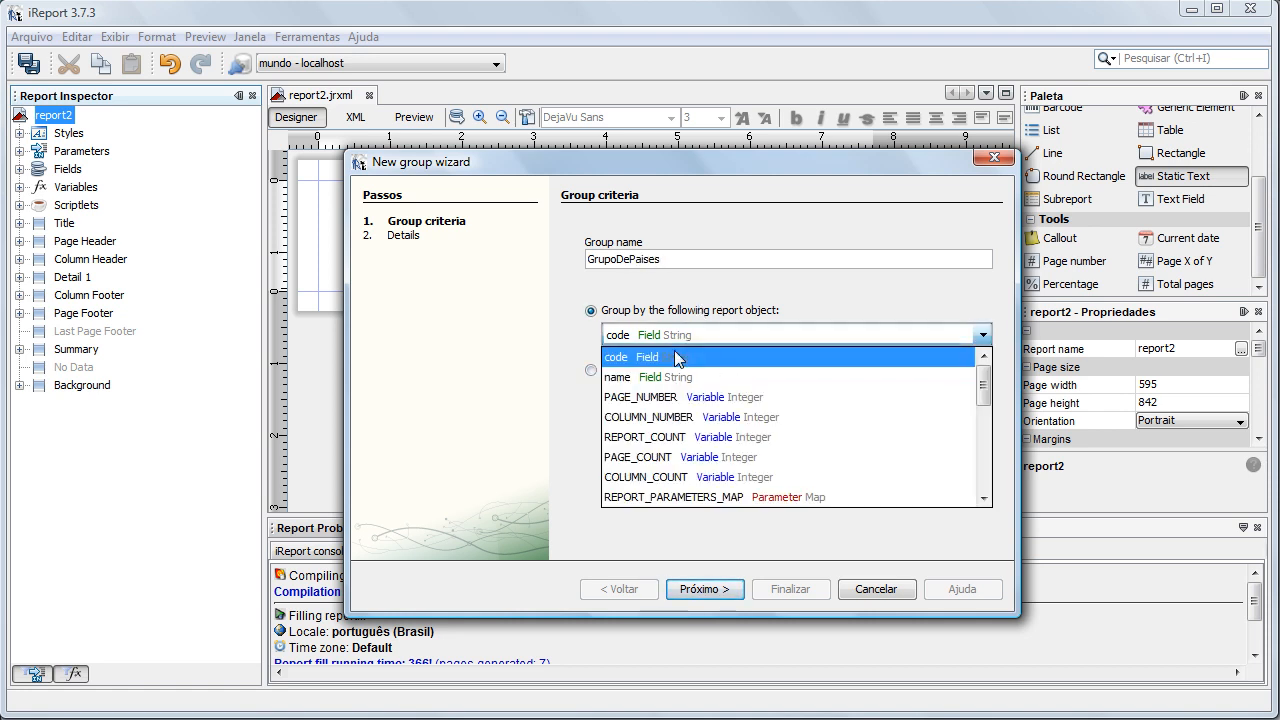
left_click(678, 378)
left_click(706, 586)
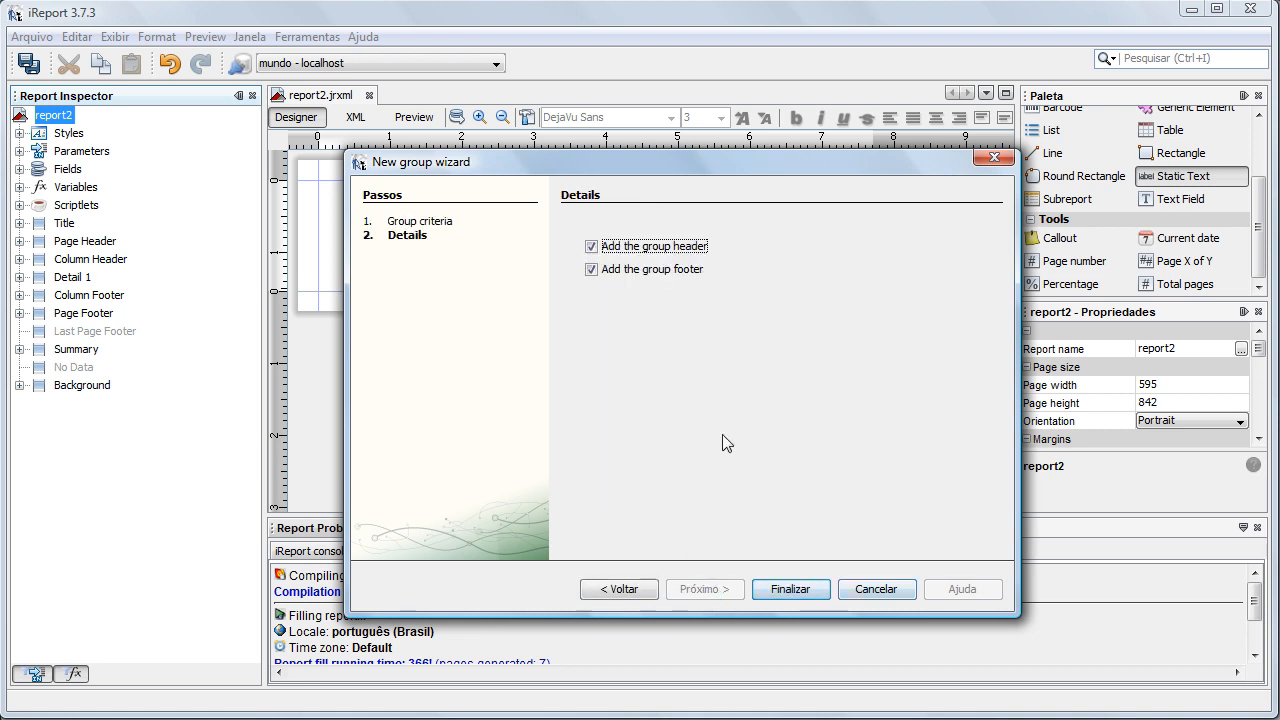
left_click(674, 270)
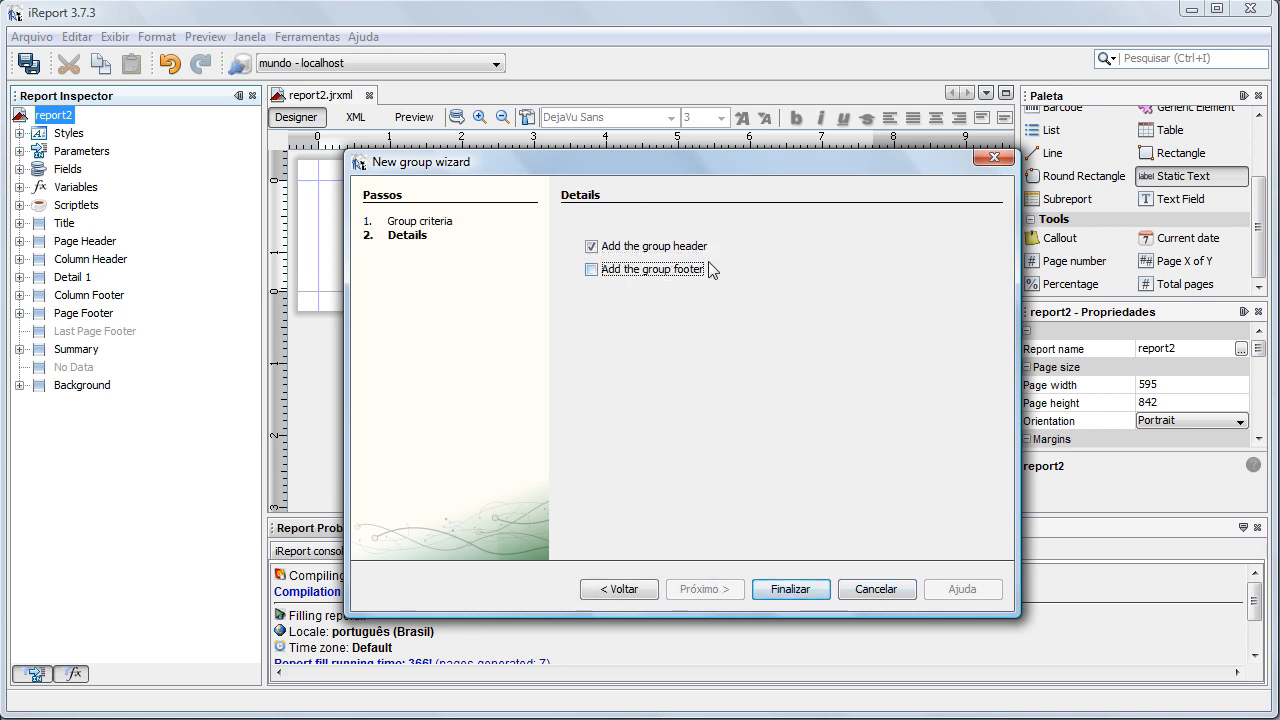
left_click(810, 590)
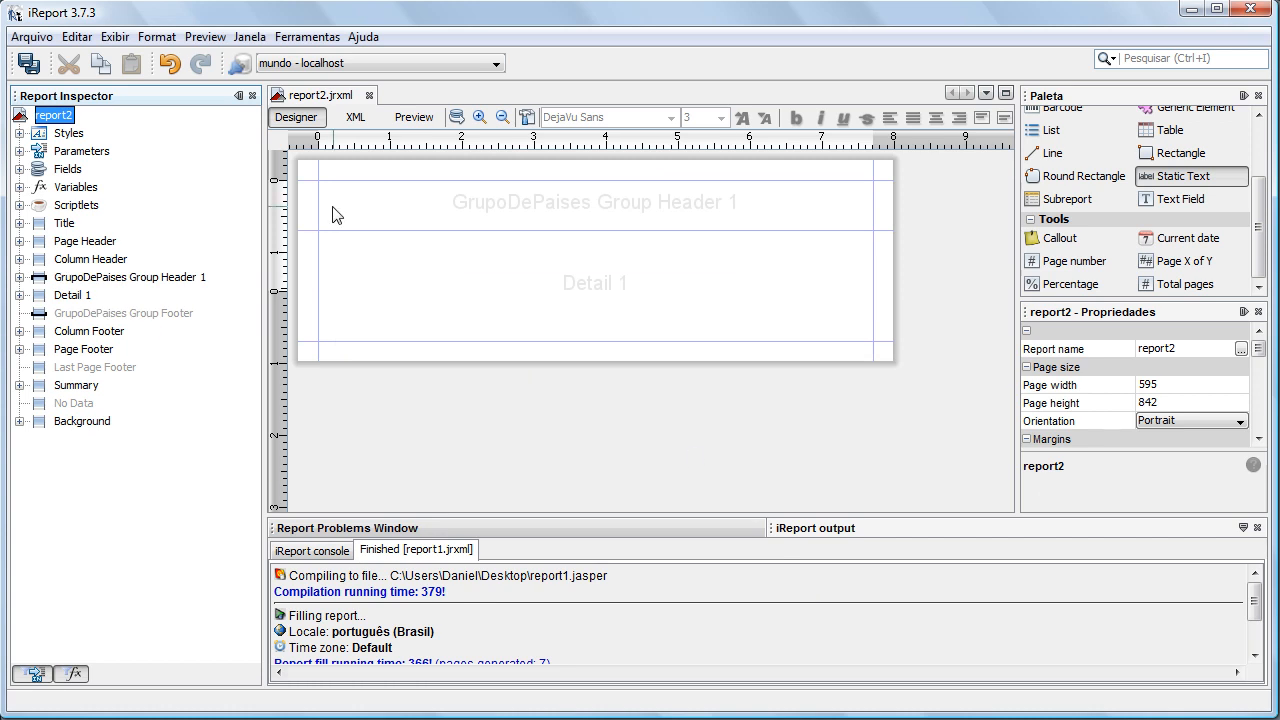
Step: Place the name field's value in the group header, sized 555 by 36 at the band's origin, and shrink the band to fit it
left_click(20, 170)
left_click_drag(86, 205, 398, 202)
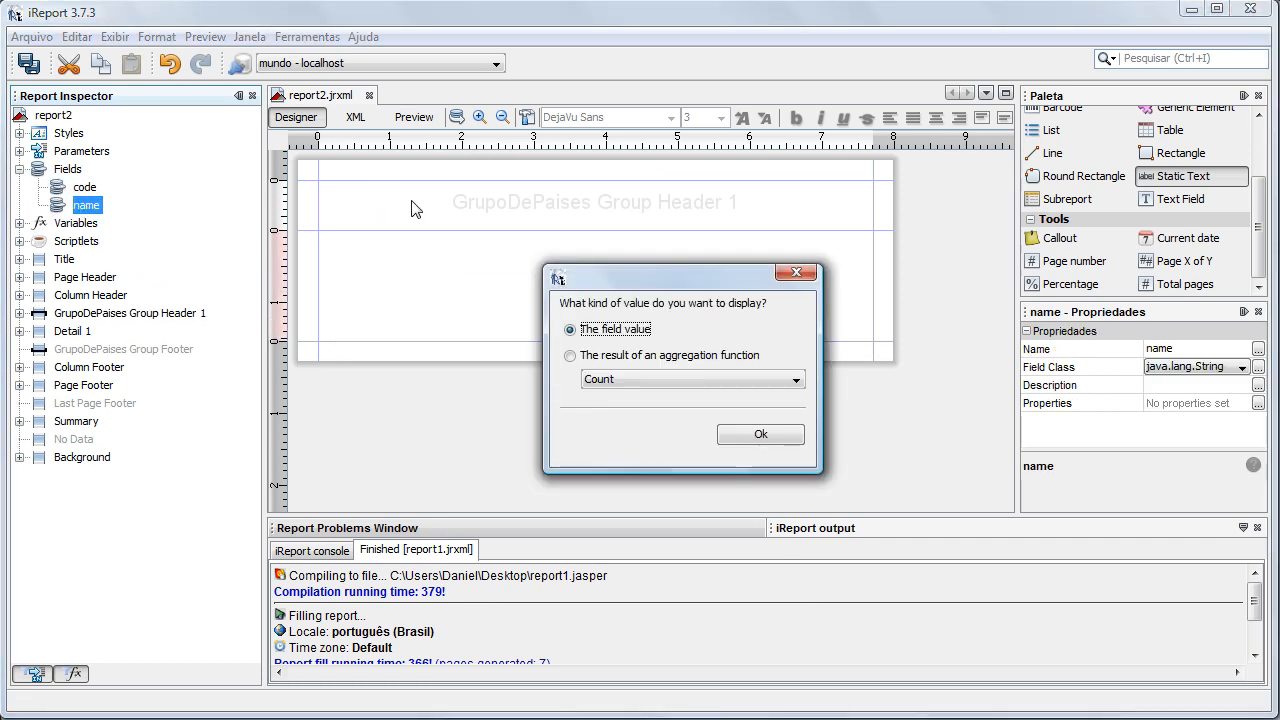
left_click(757, 437)
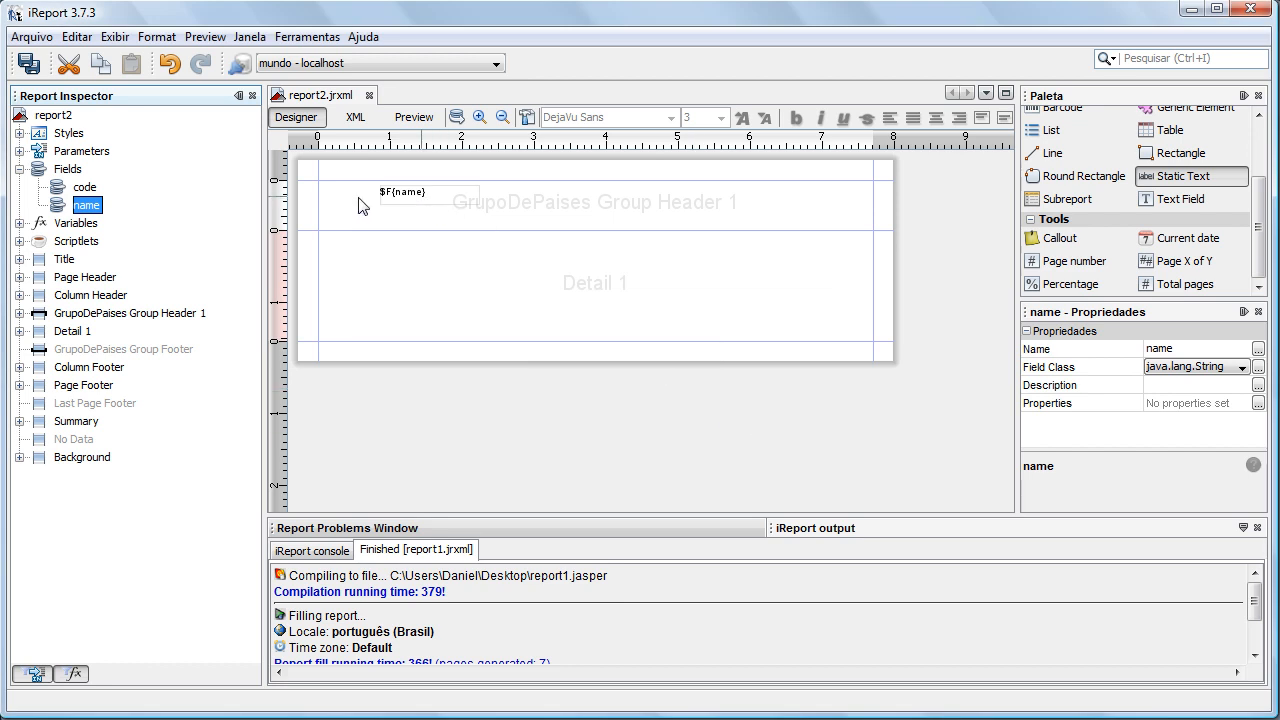
left_click_drag(365, 202, 876, 217)
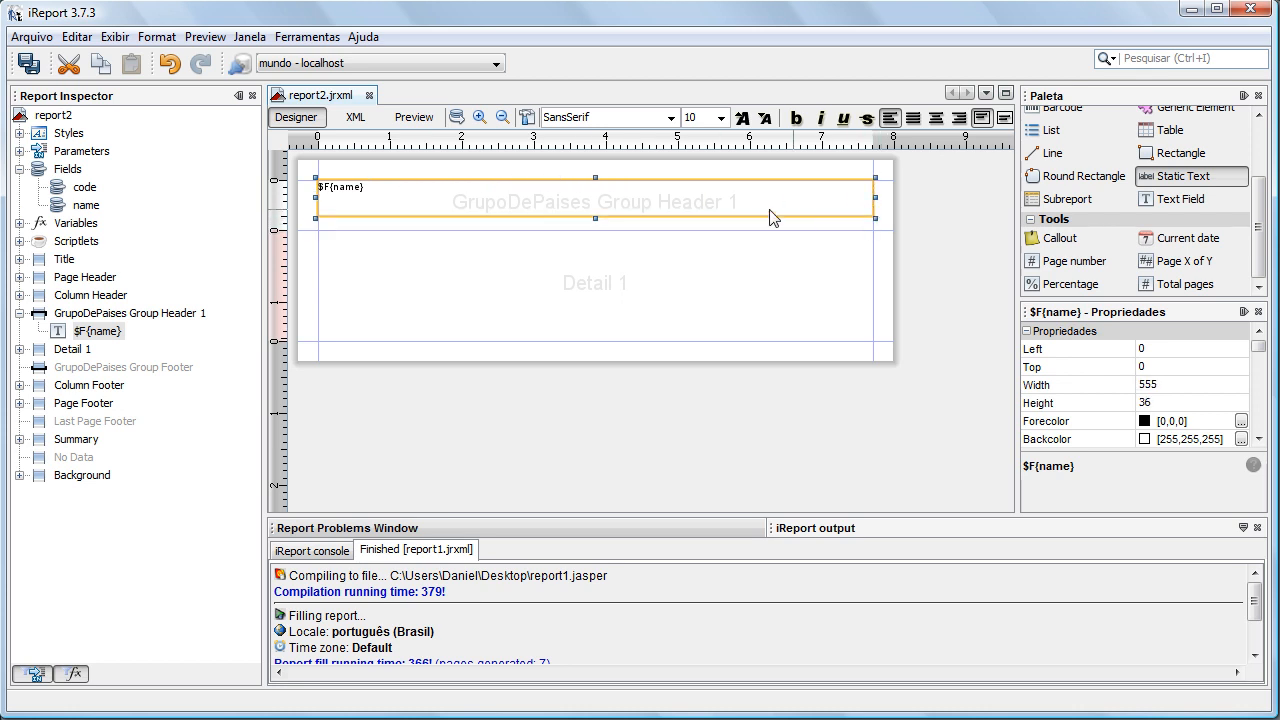
left_click_drag(766, 230, 762, 217)
Step: Format the name field in the group header at font size 20, bold and underlined
left_click(700, 207)
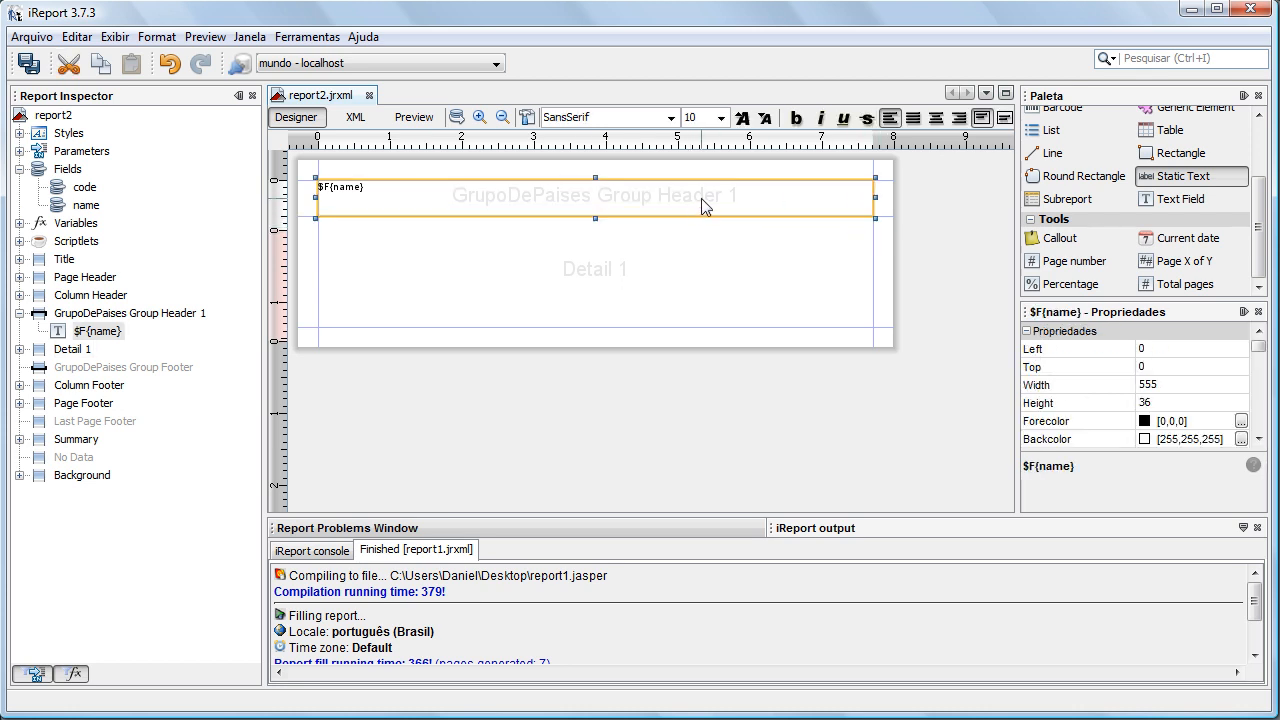
left_click(744, 119)
left_click(744, 119)
left_click(751, 119)
left_click(751, 119)
left_click(751, 119)
left_click(796, 119)
left_click(843, 119)
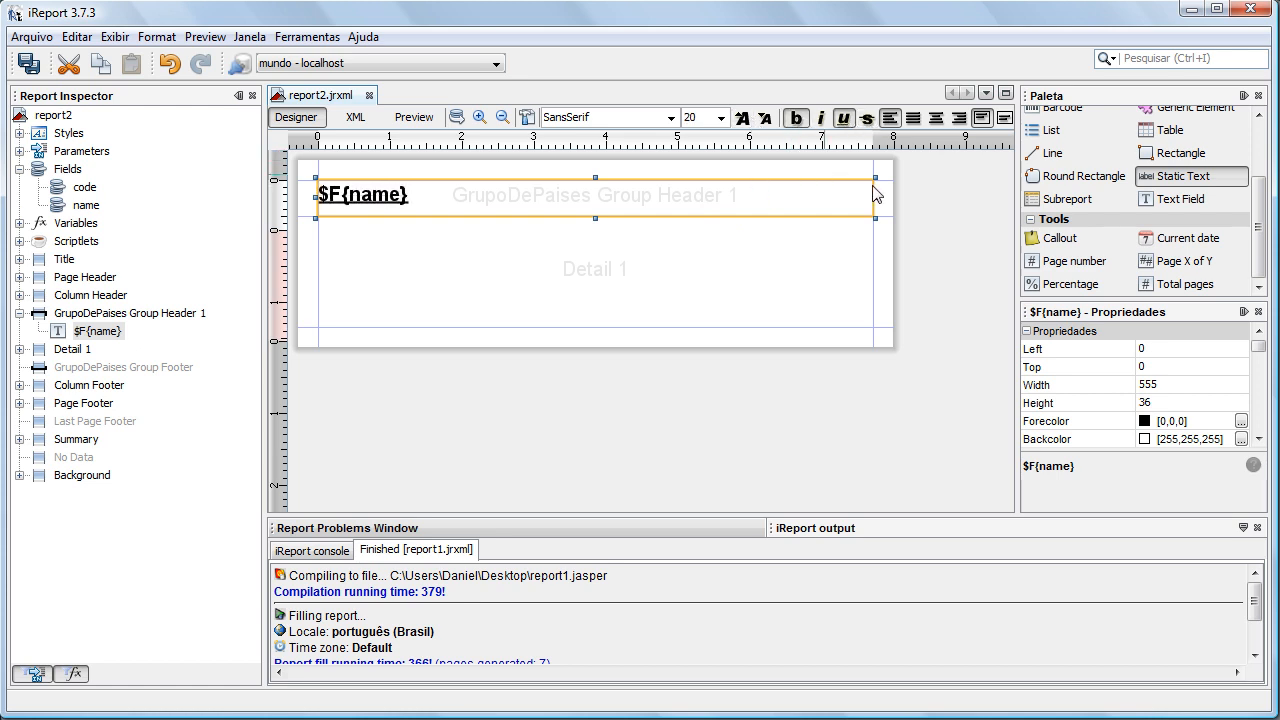
Step: Enlarge the Detail 1 band to a height of about 134 and collapse the Fields list
left_click(771, 306)
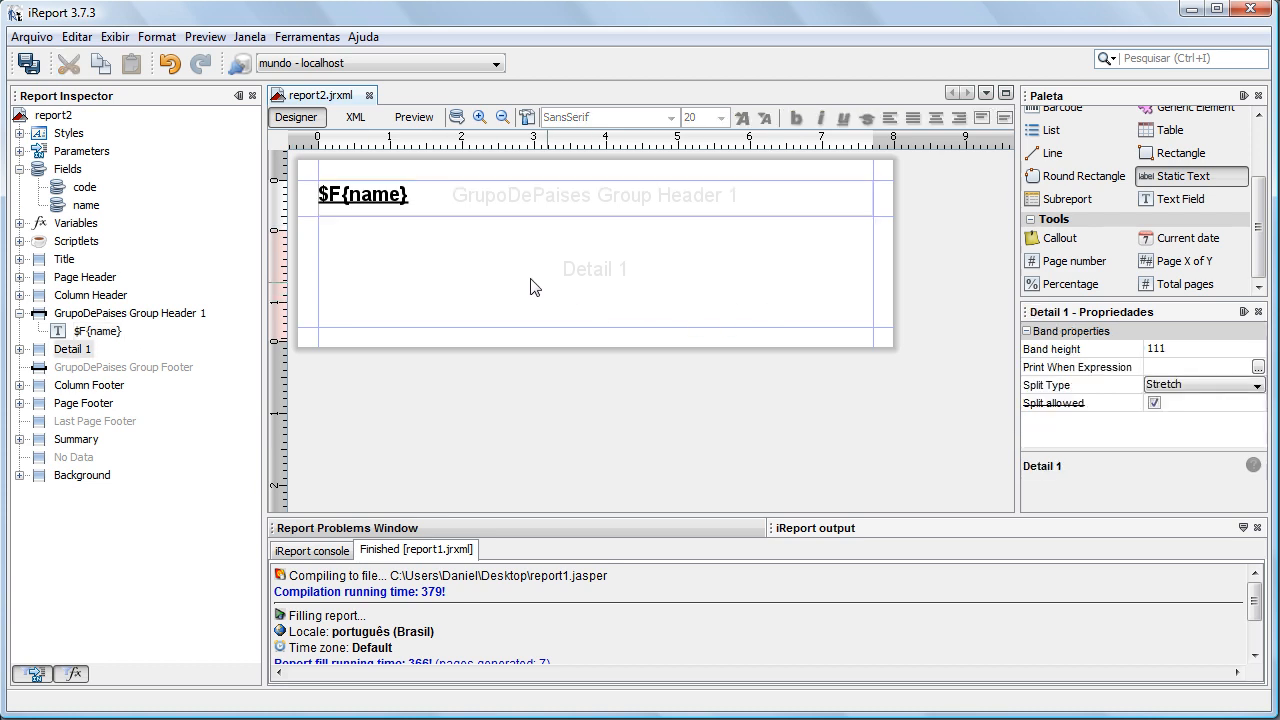
left_click_drag(563, 326, 563, 350)
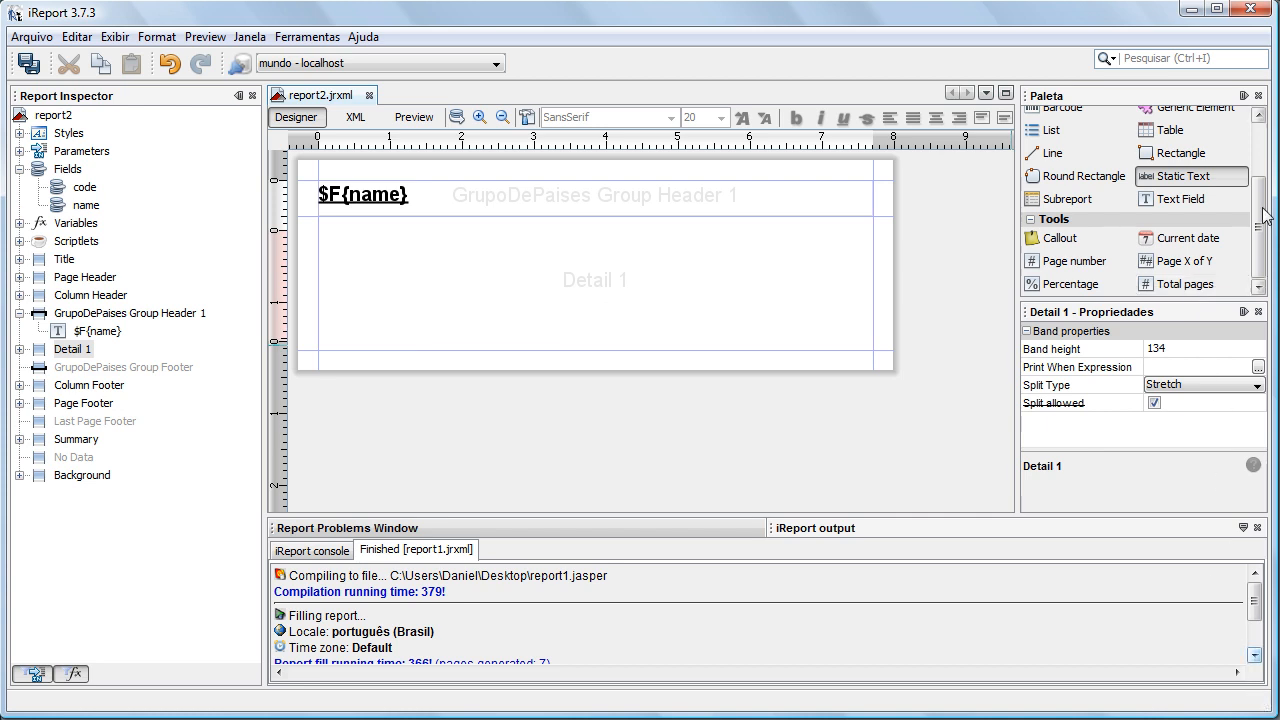
scroll(1215, 200, "up", 3)
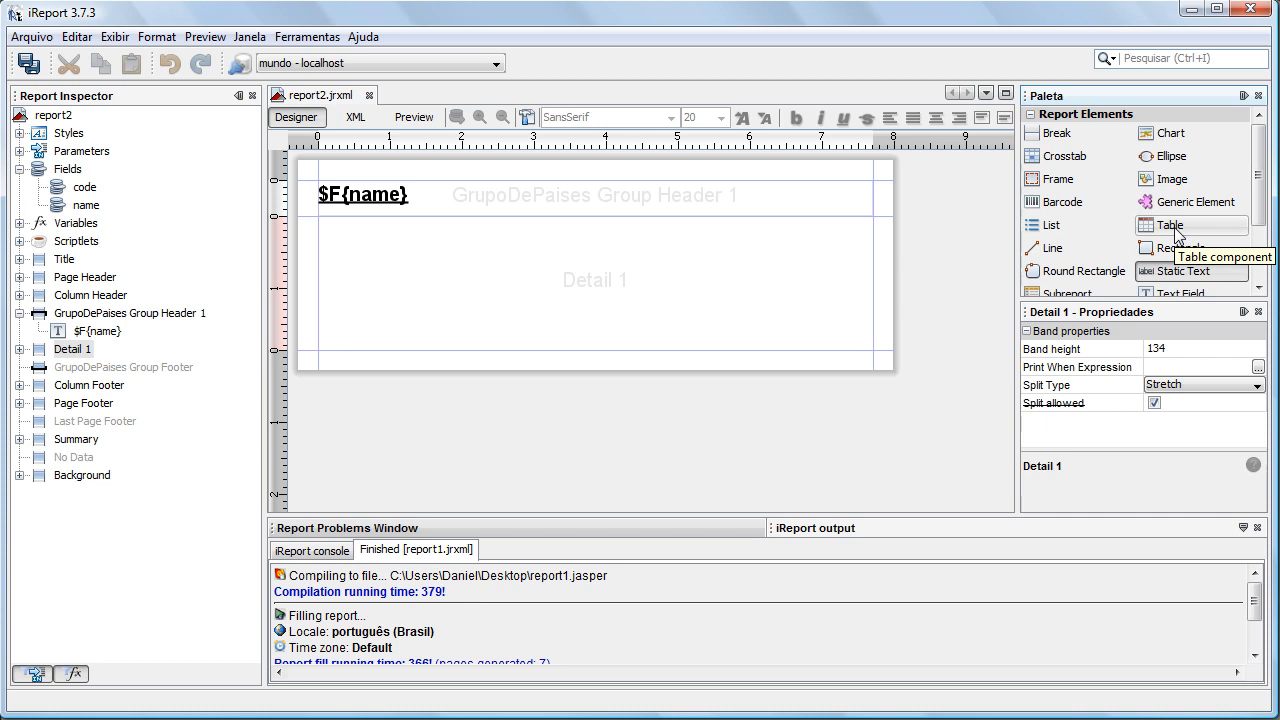
left_click(19, 170)
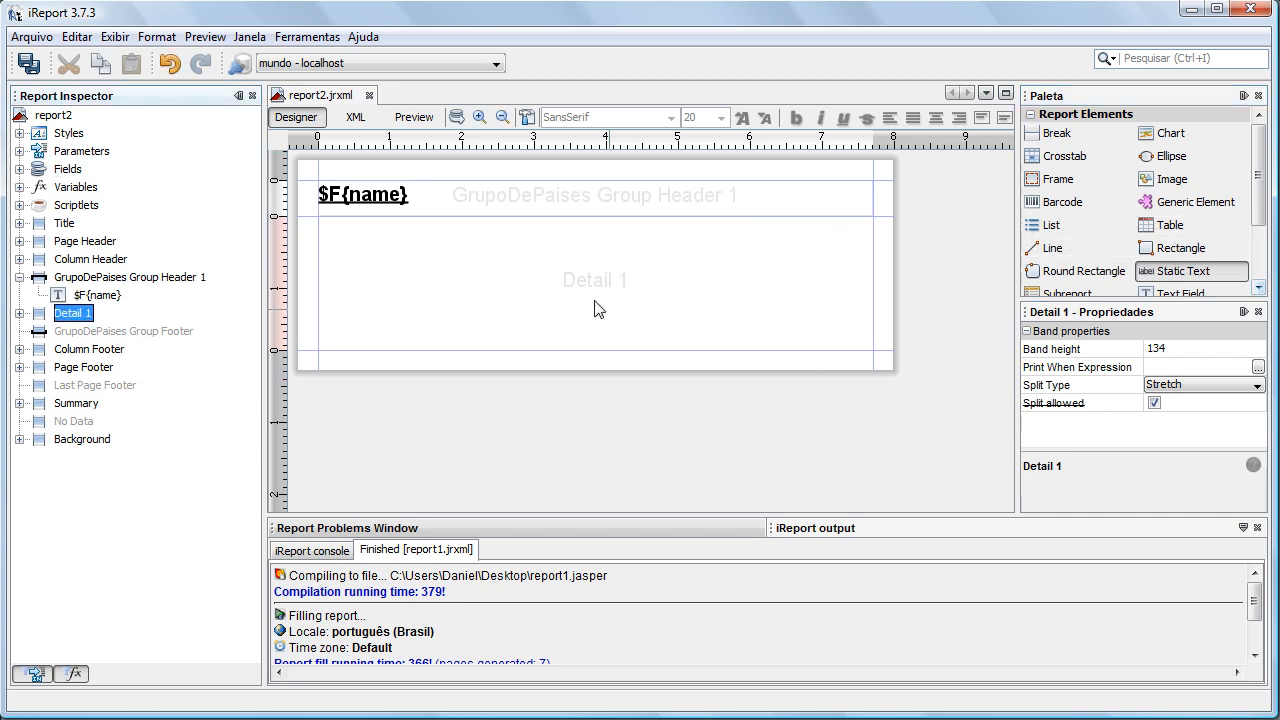
left_click(540, 276)
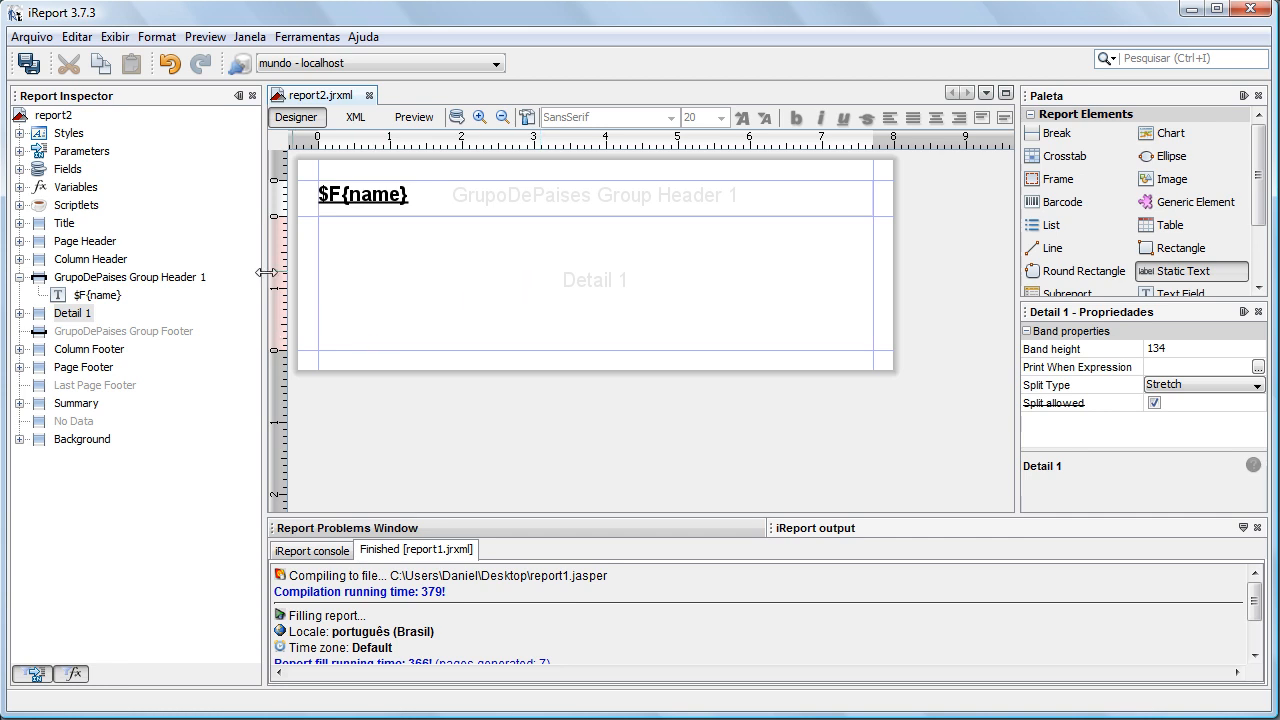
left_click(53, 115)
right_click(55, 116)
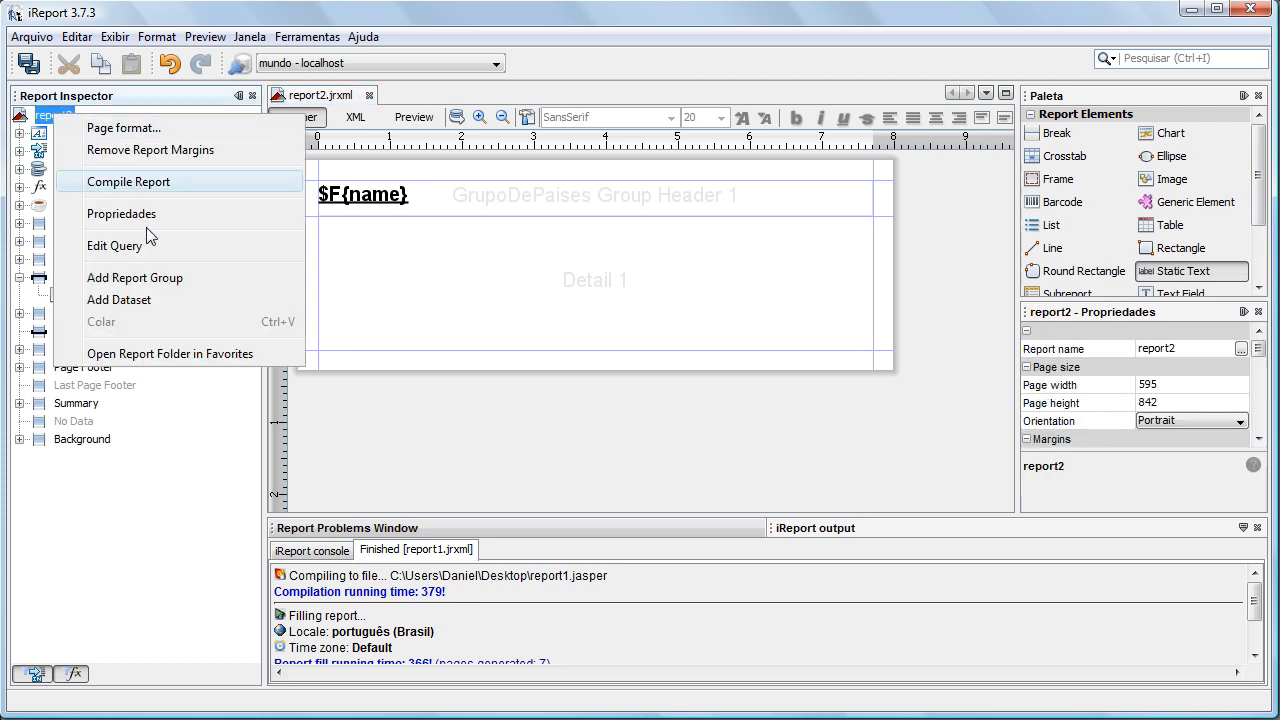
left_click(132, 304)
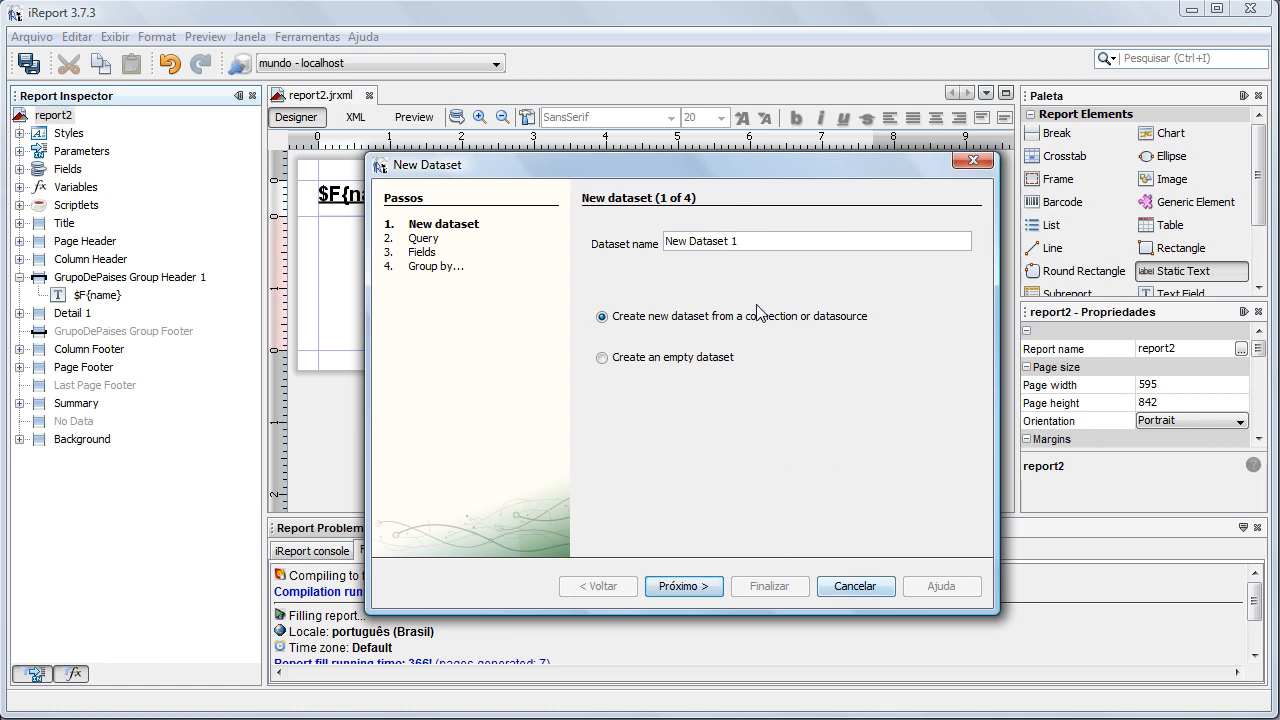
triple_click(752, 241)
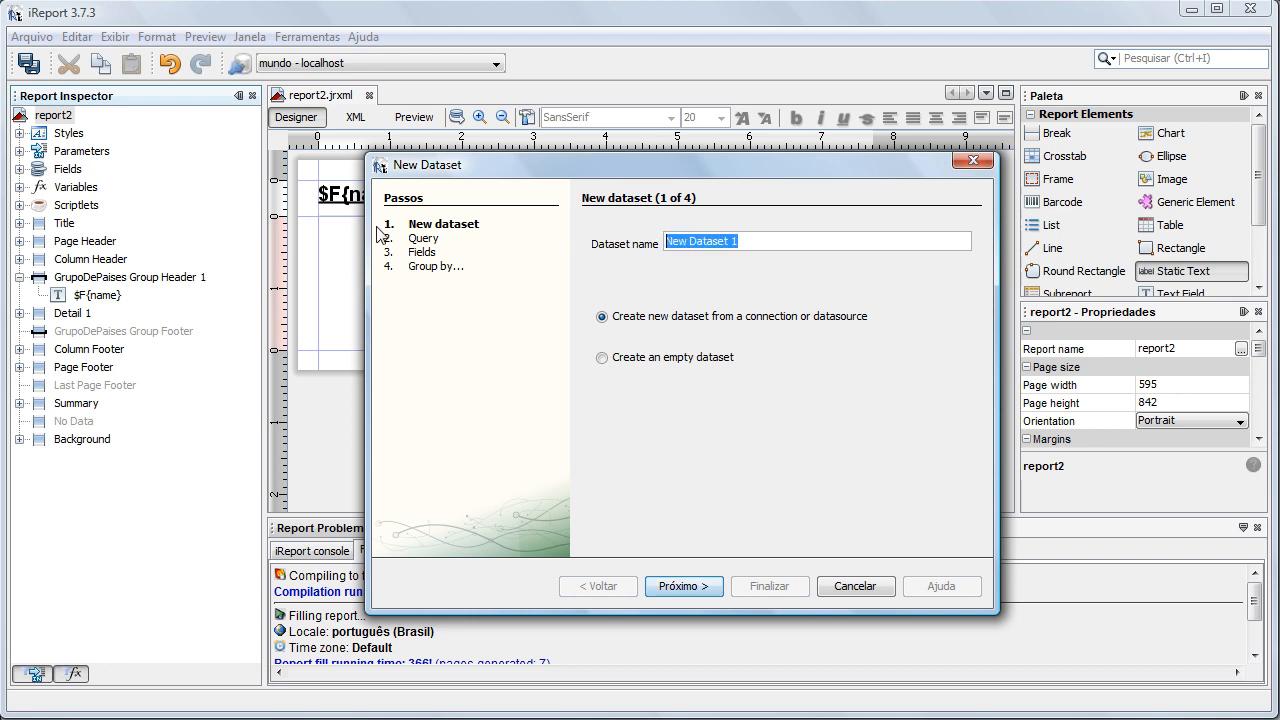
left_click(860, 589)
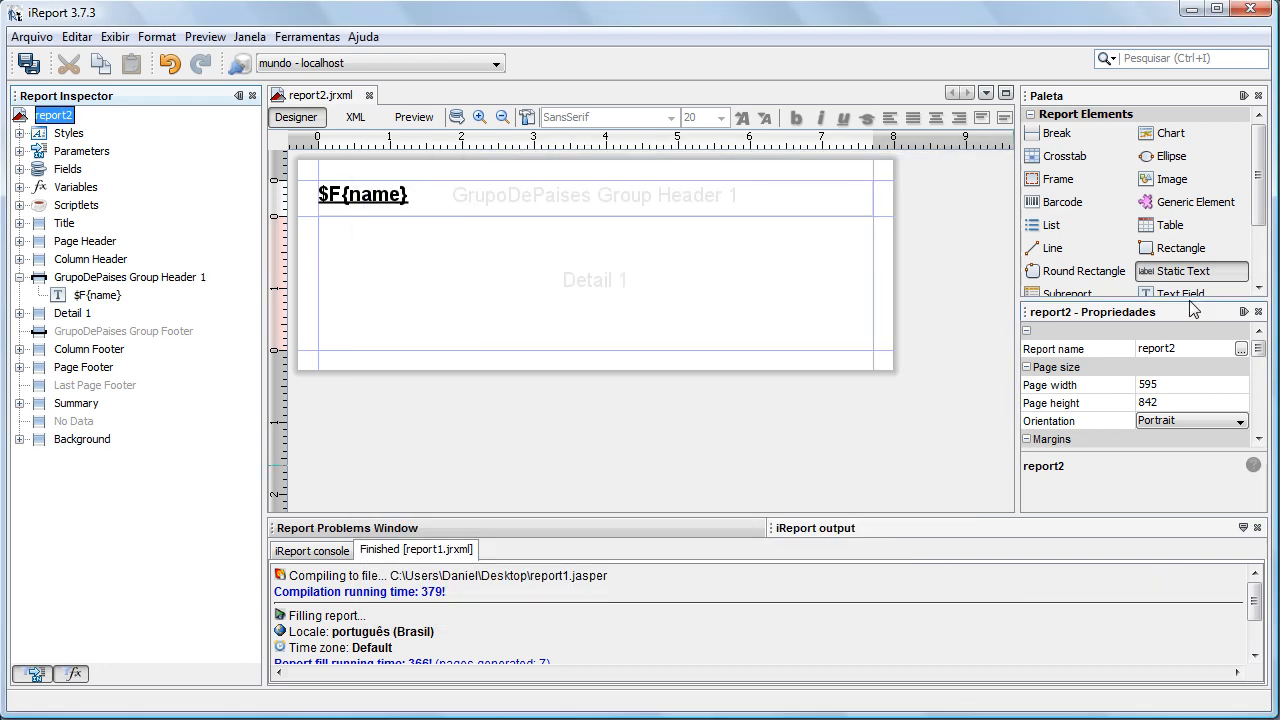
Step: Add a Table component to the Detail 1 band and set the empty-table option to 3 columns
scroll(1264, 212, "down", 2)
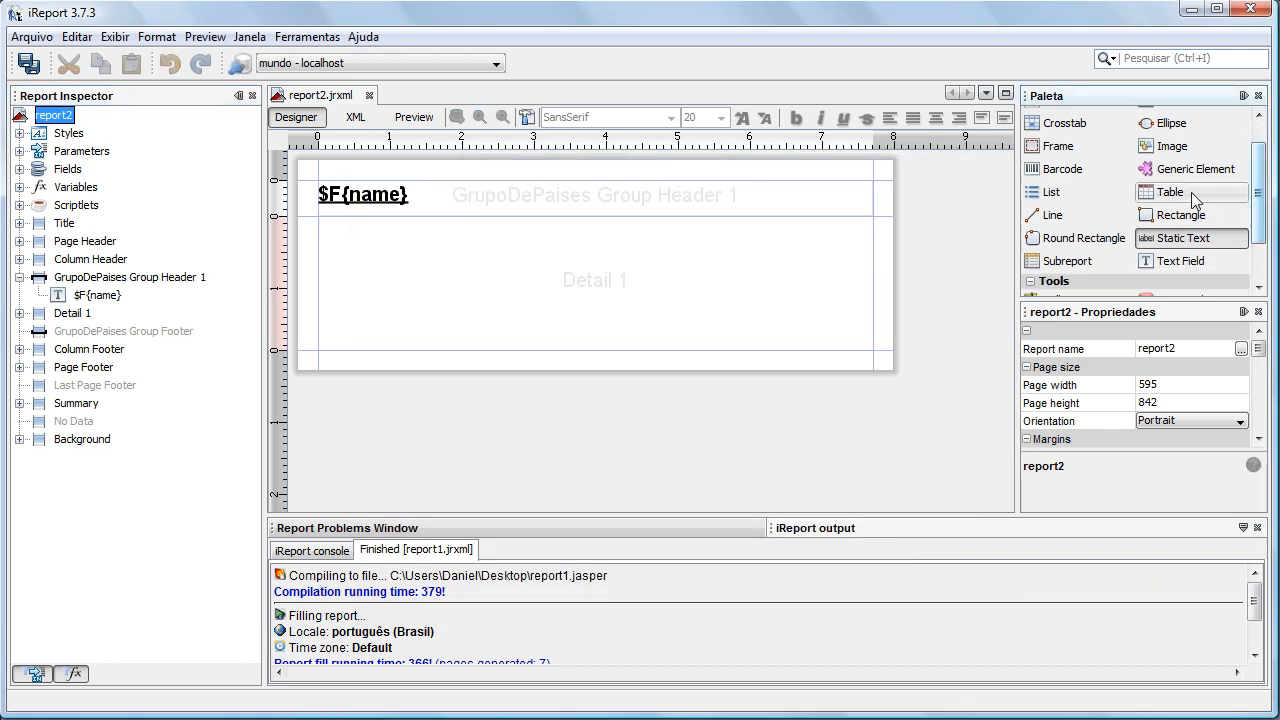
left_click_drag(1176, 194, 745, 253)
left_click_drag(346, 235, 346, 238)
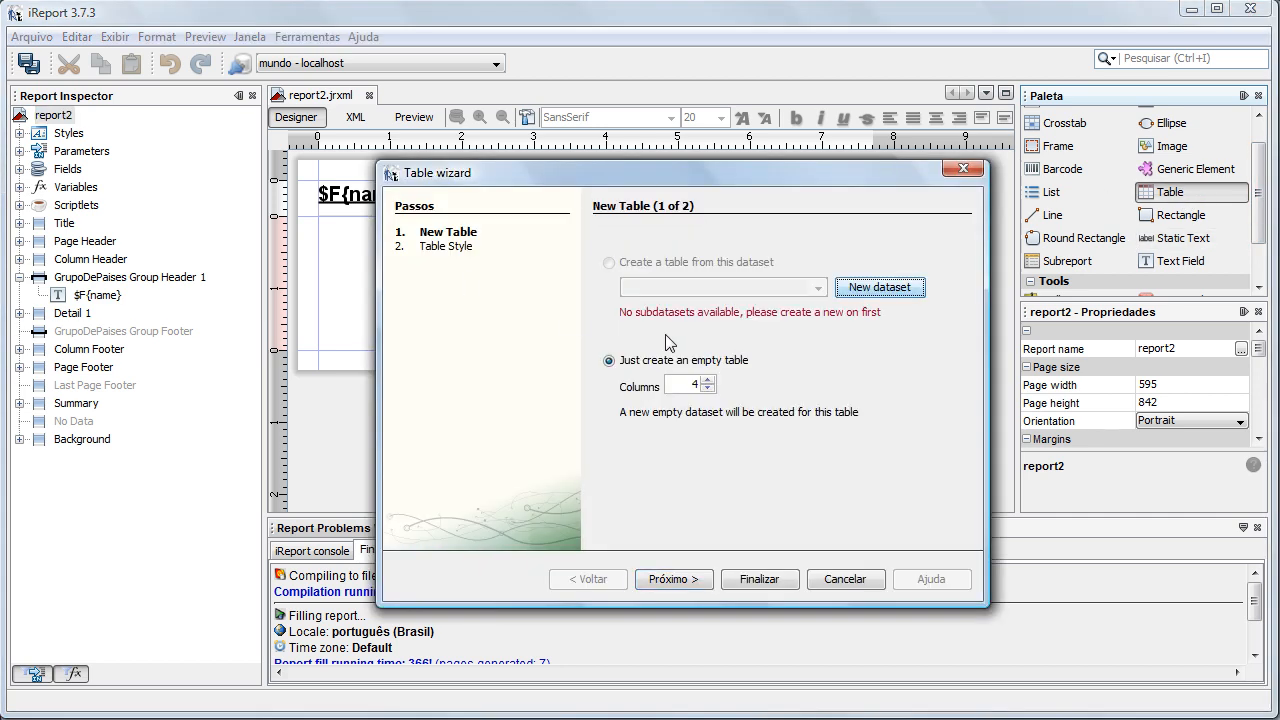
left_click(708, 380)
left_click(709, 389)
left_click(709, 380)
left_click(710, 387)
left_click(709, 389)
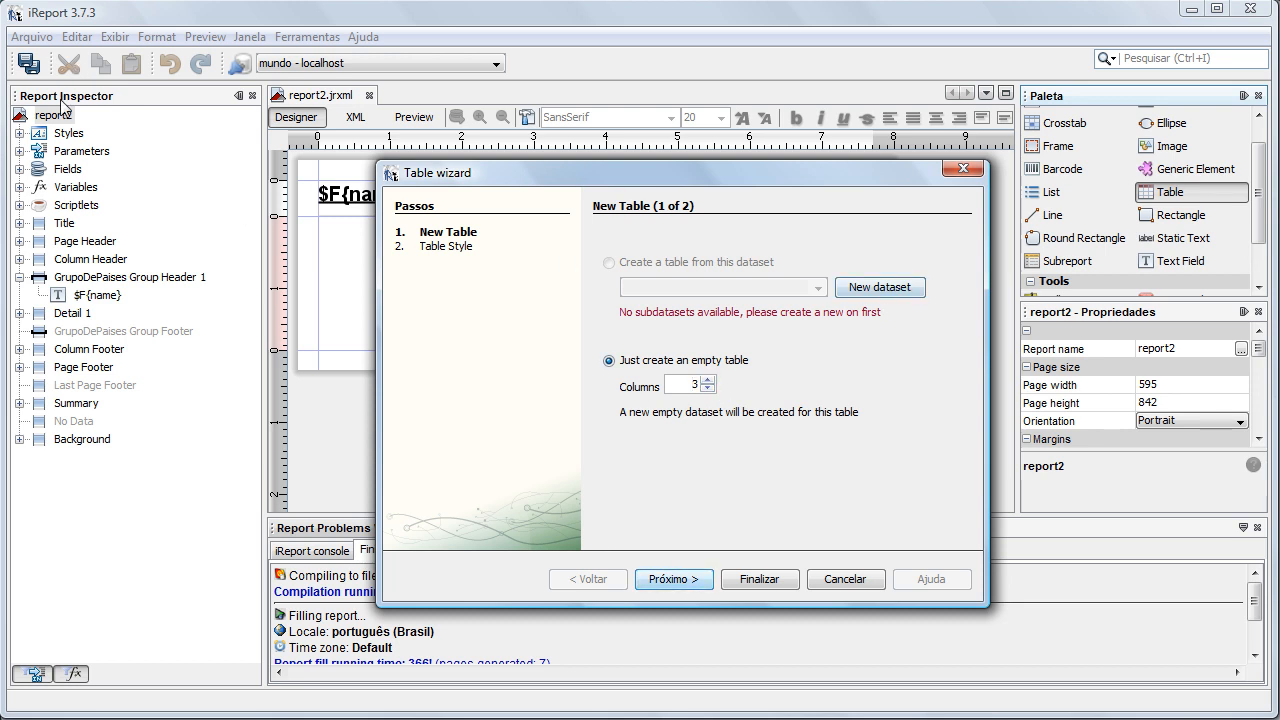
Step: Start a new dataset named Cidades, created from a connection or datasource
left_click(870, 290)
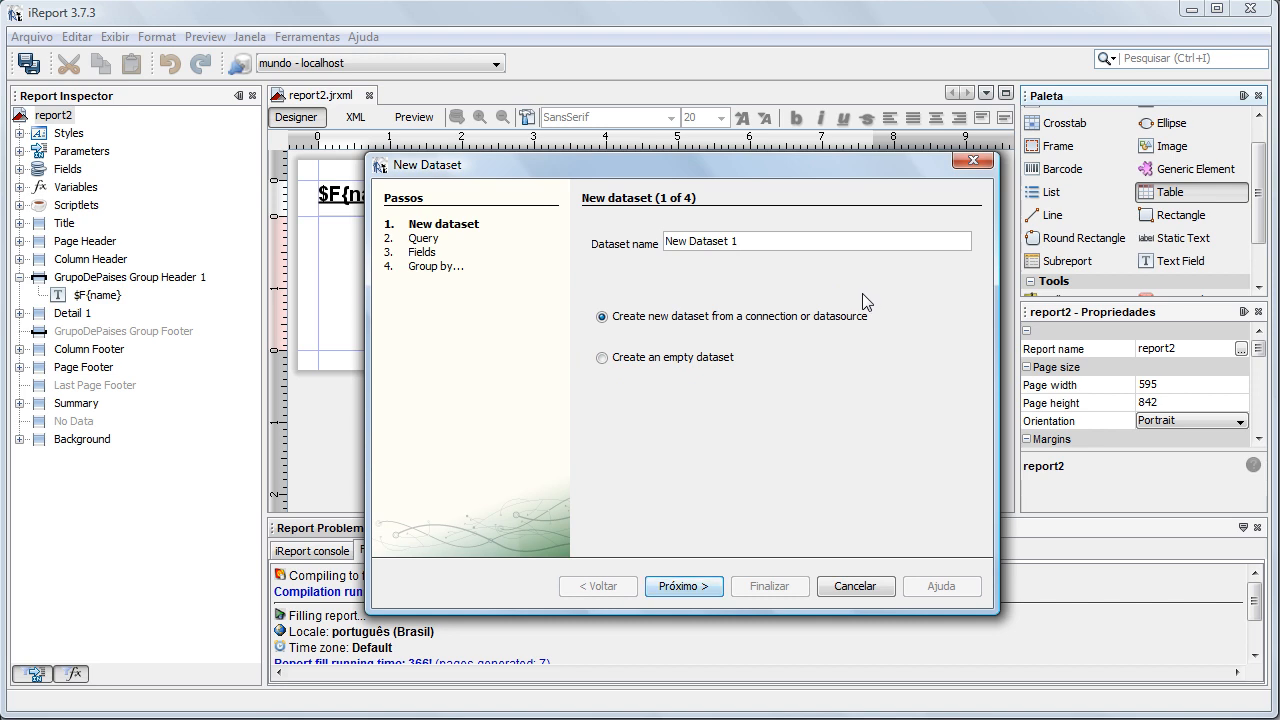
type("Cidades")
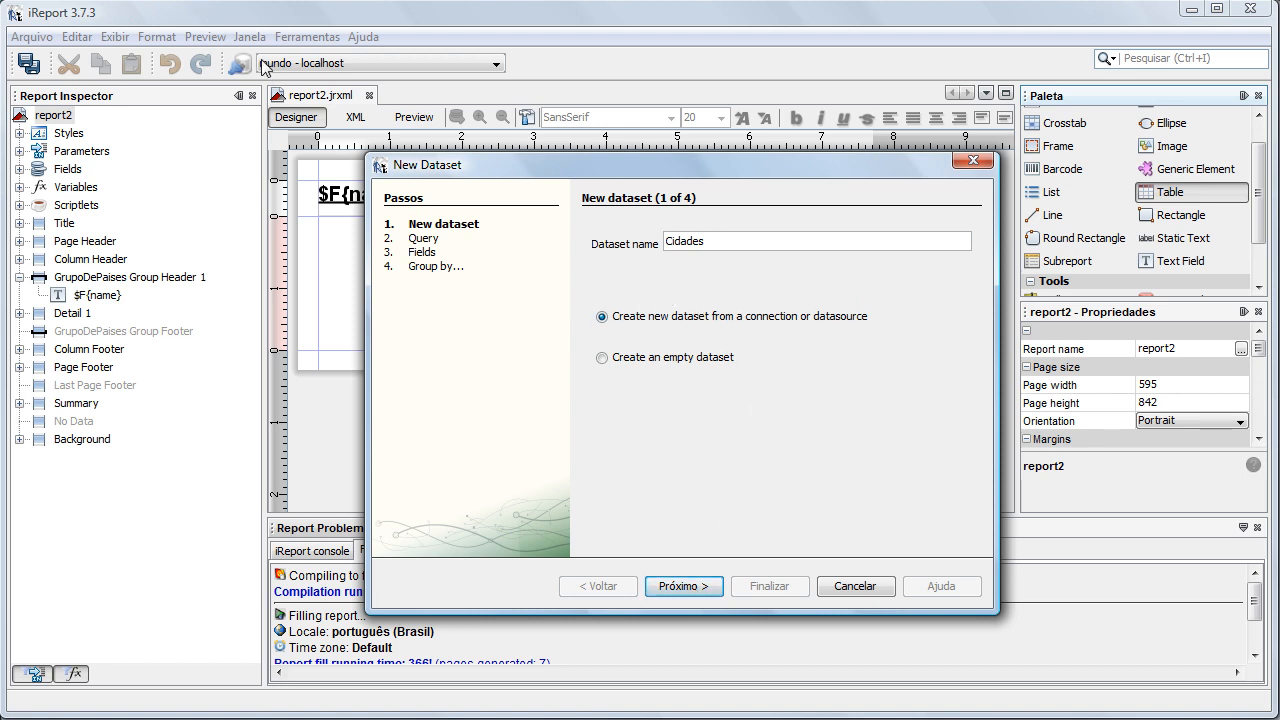
left_click(706, 591)
Step: Enter the dataset query SELECT name, population FROM city ORDER BY name, checking the city table's column names in pgAdmin III
left_click(713, 333)
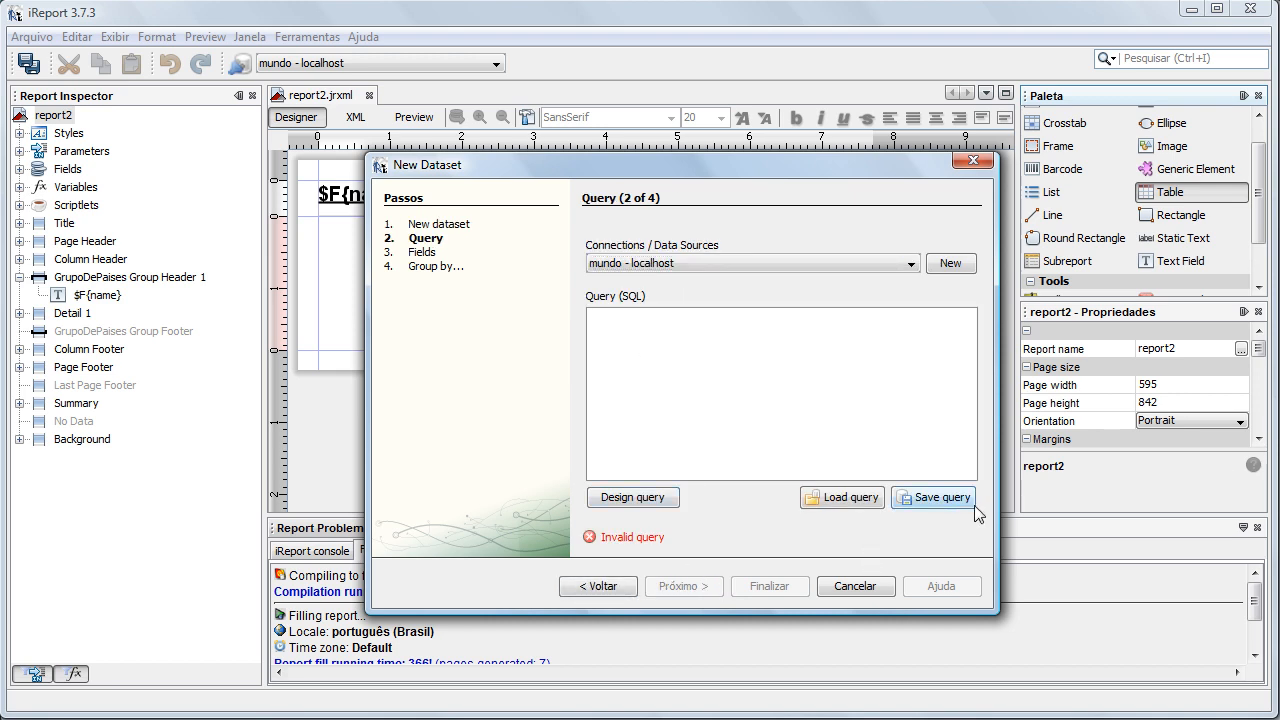
type("SELECT")
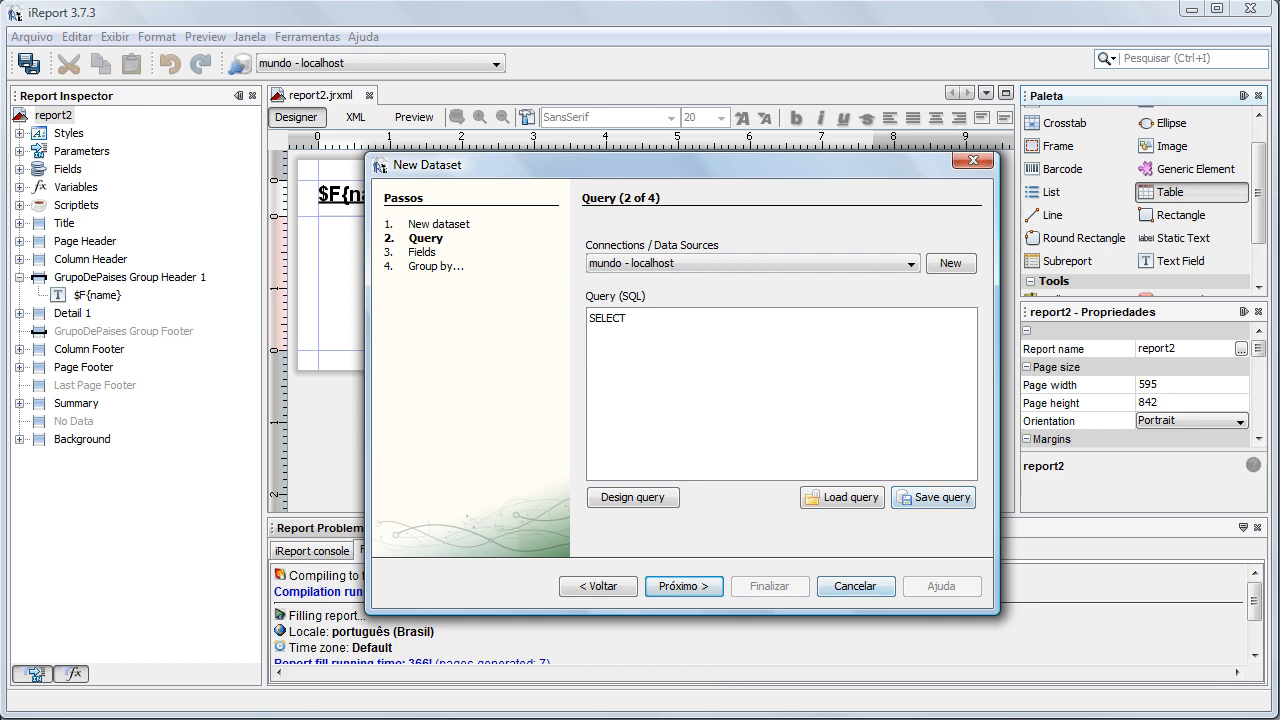
key("alt+Tab")
left_click(135, 403)
left_click(174, 403)
scroll(405, 557, "down", 2)
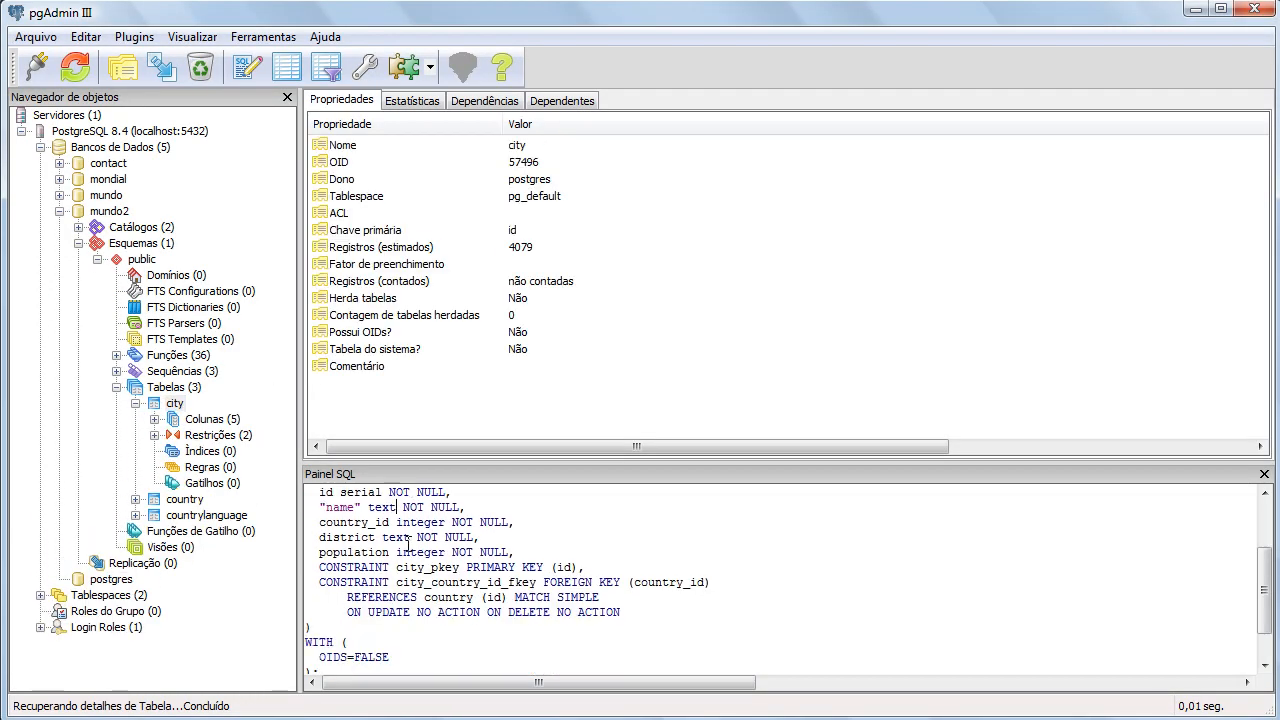
left_click_drag(362, 508, 321, 506)
left_click(347, 553)
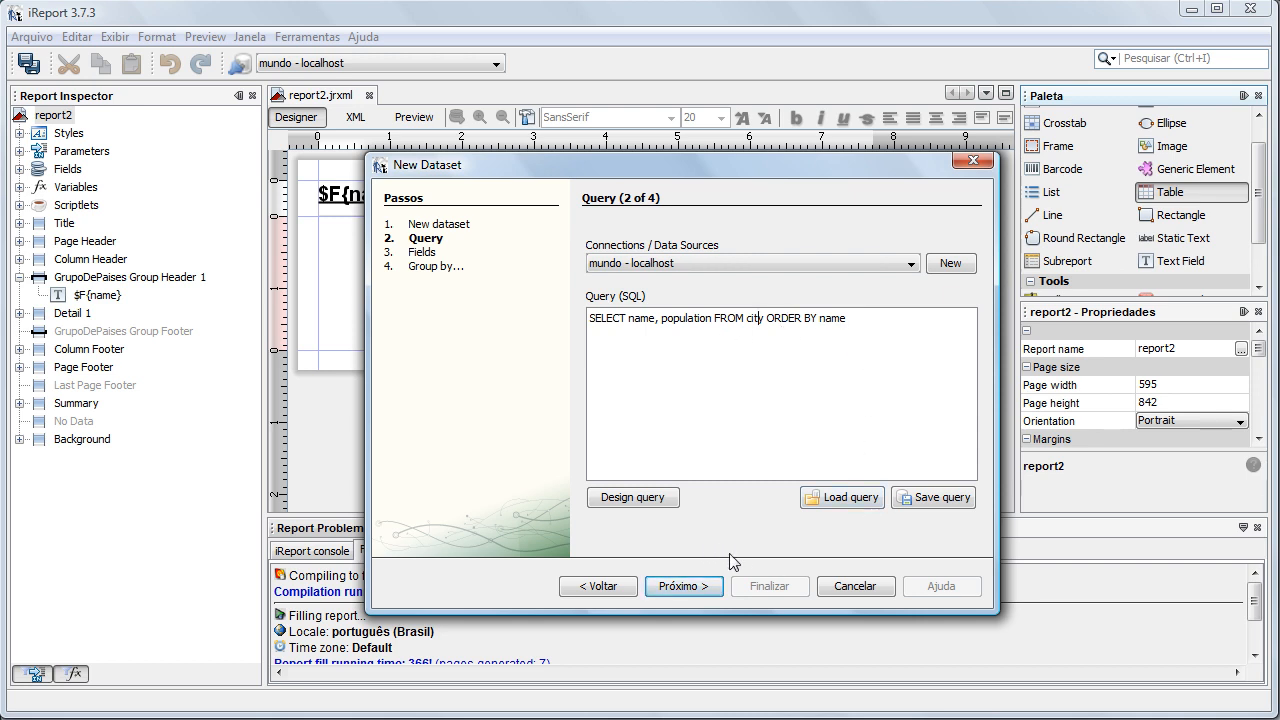
left_click(684, 586)
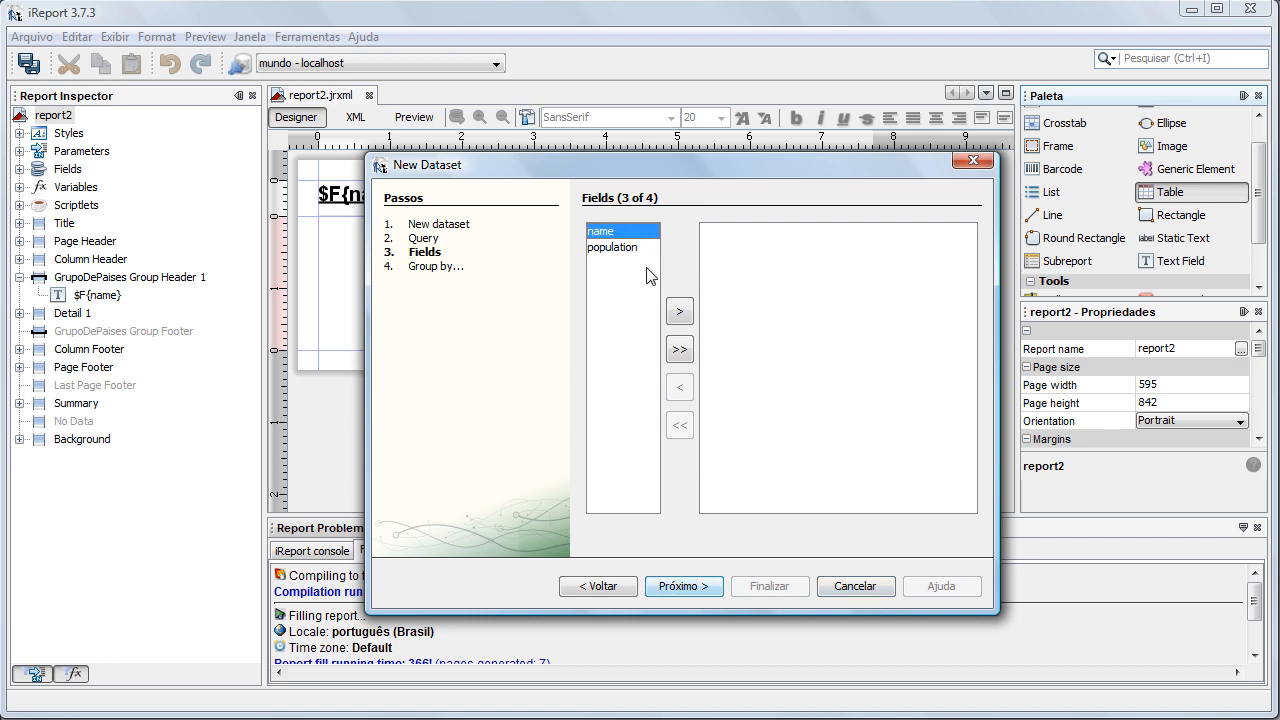
Step: Include the name and population fields in the Cidades dataset and finish it without any grouping
left_click(680, 312)
left_click(681, 312)
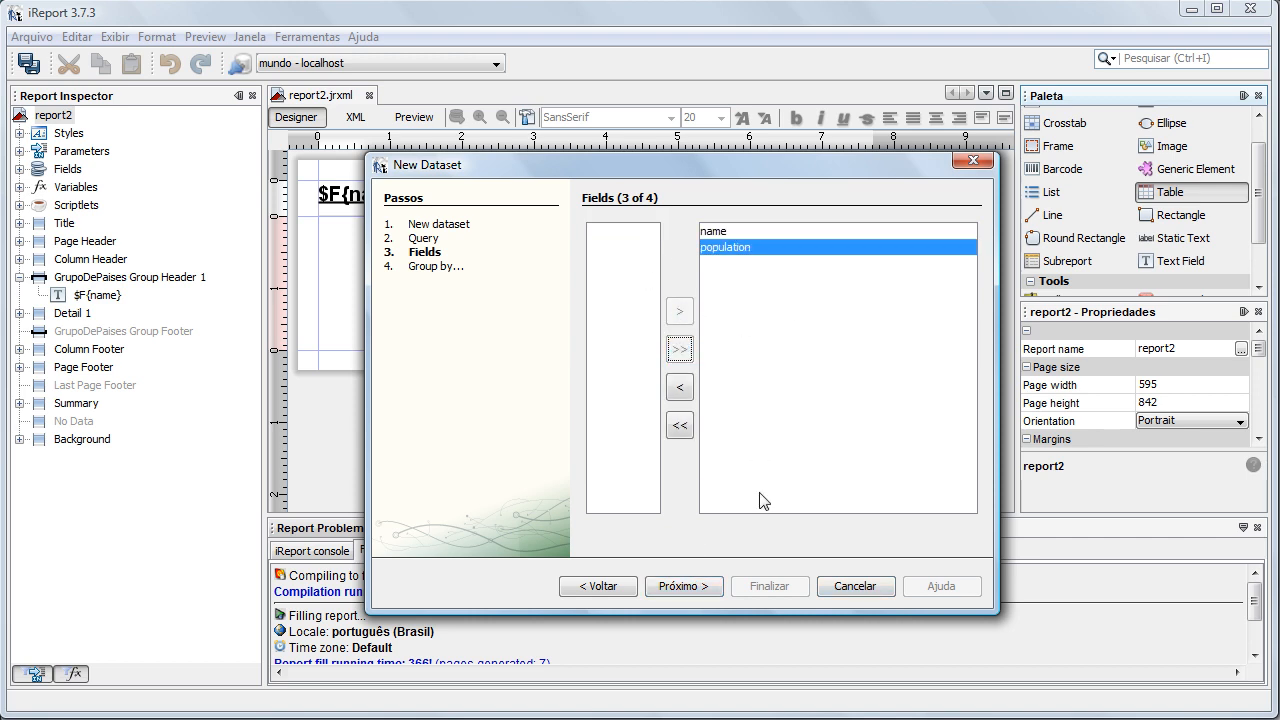
left_click(696, 588)
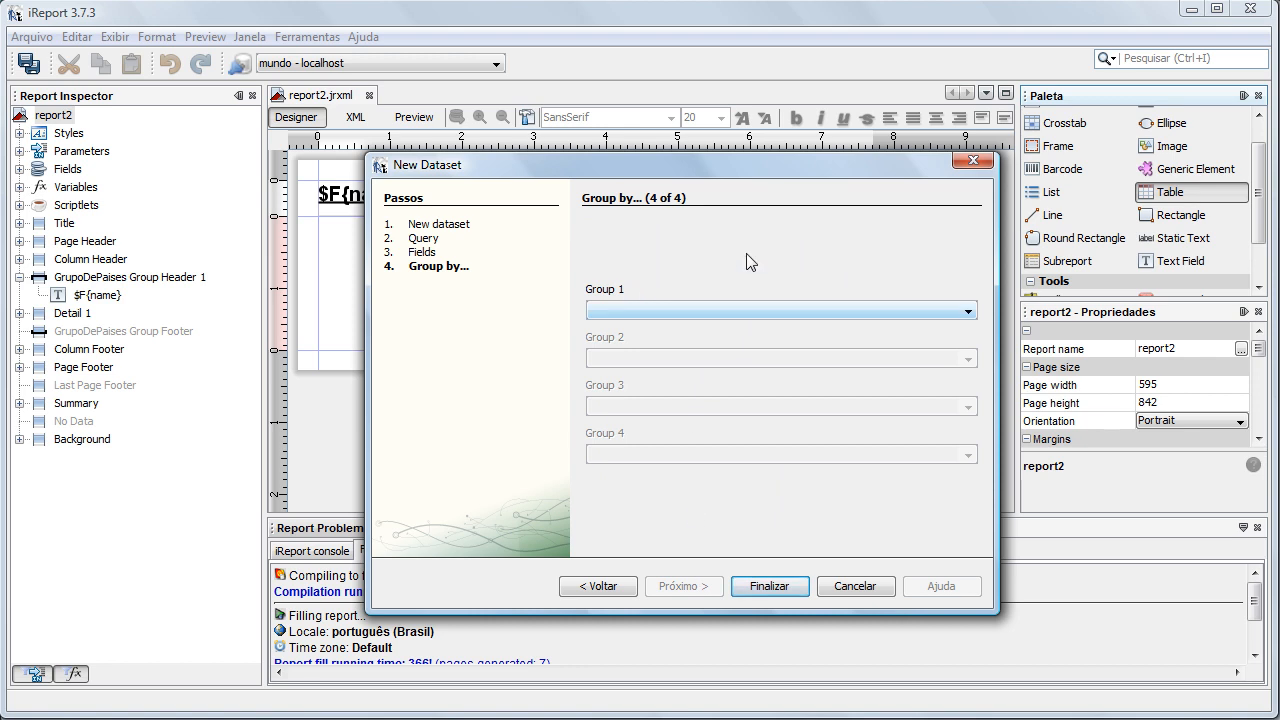
left_click(769, 586)
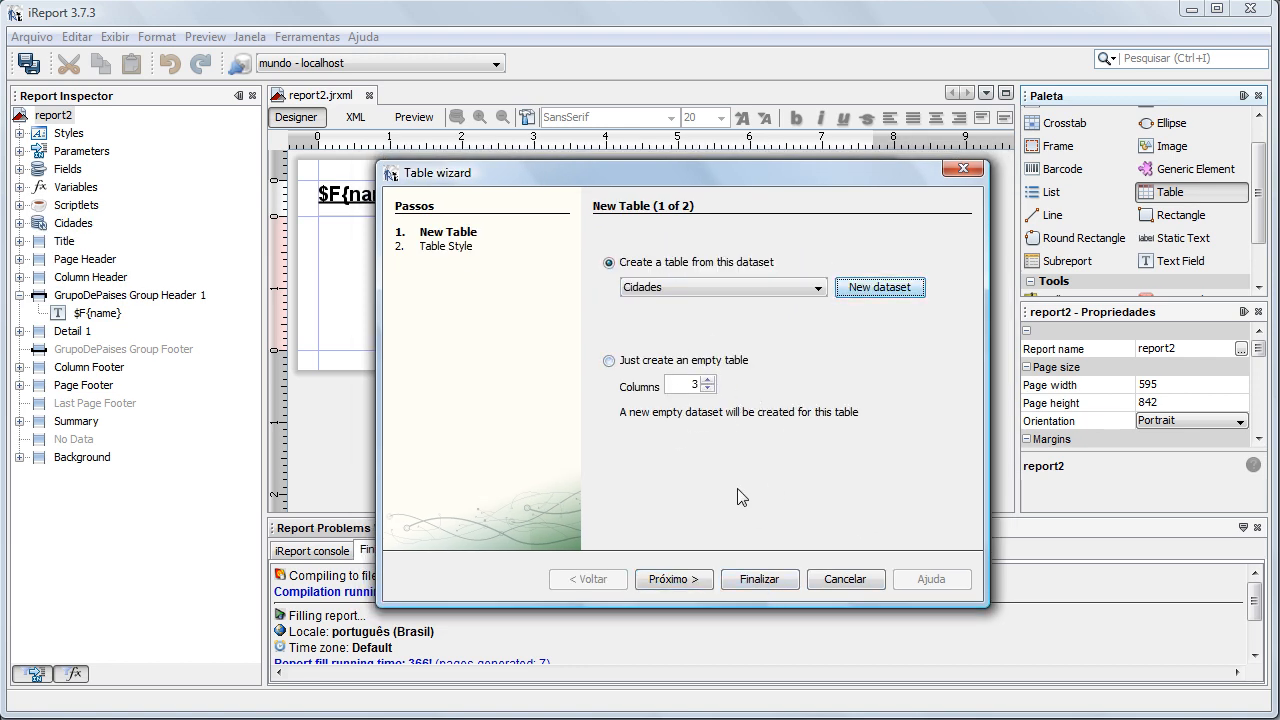
Step: Base the new table on the Cidades dataset and continue to the table style settings
left_click(660, 289)
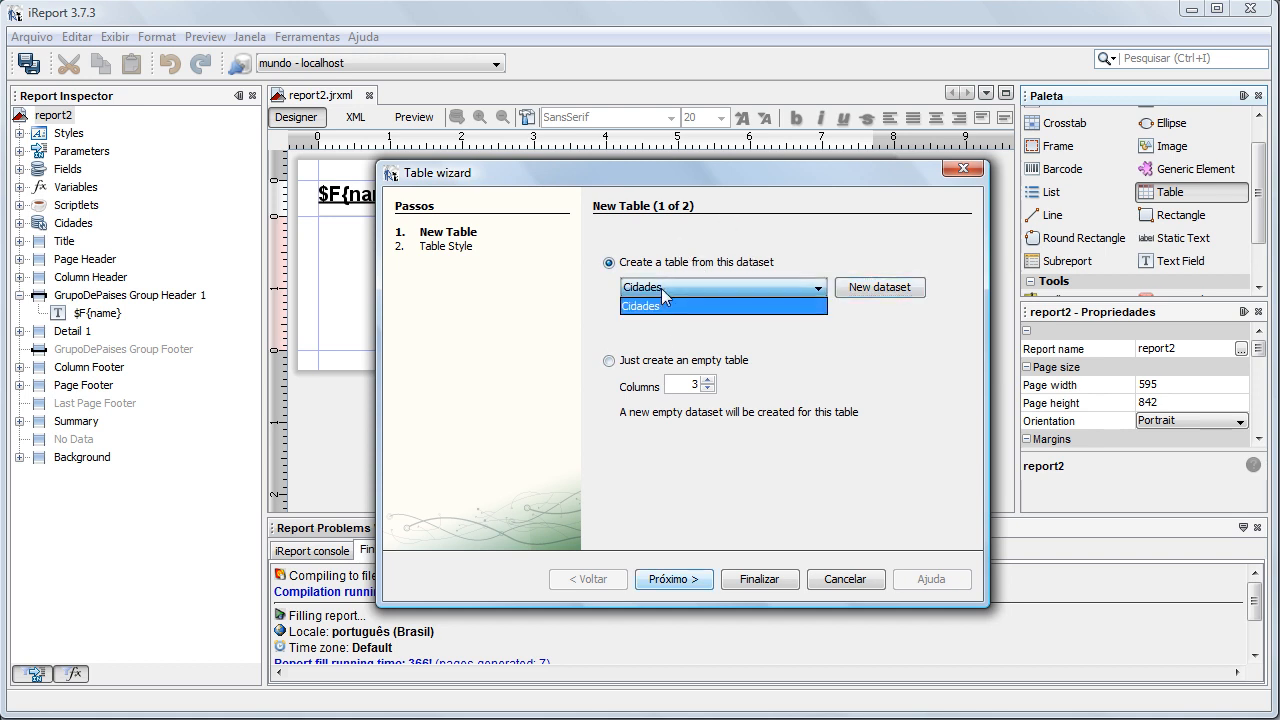
left_click(719, 283)
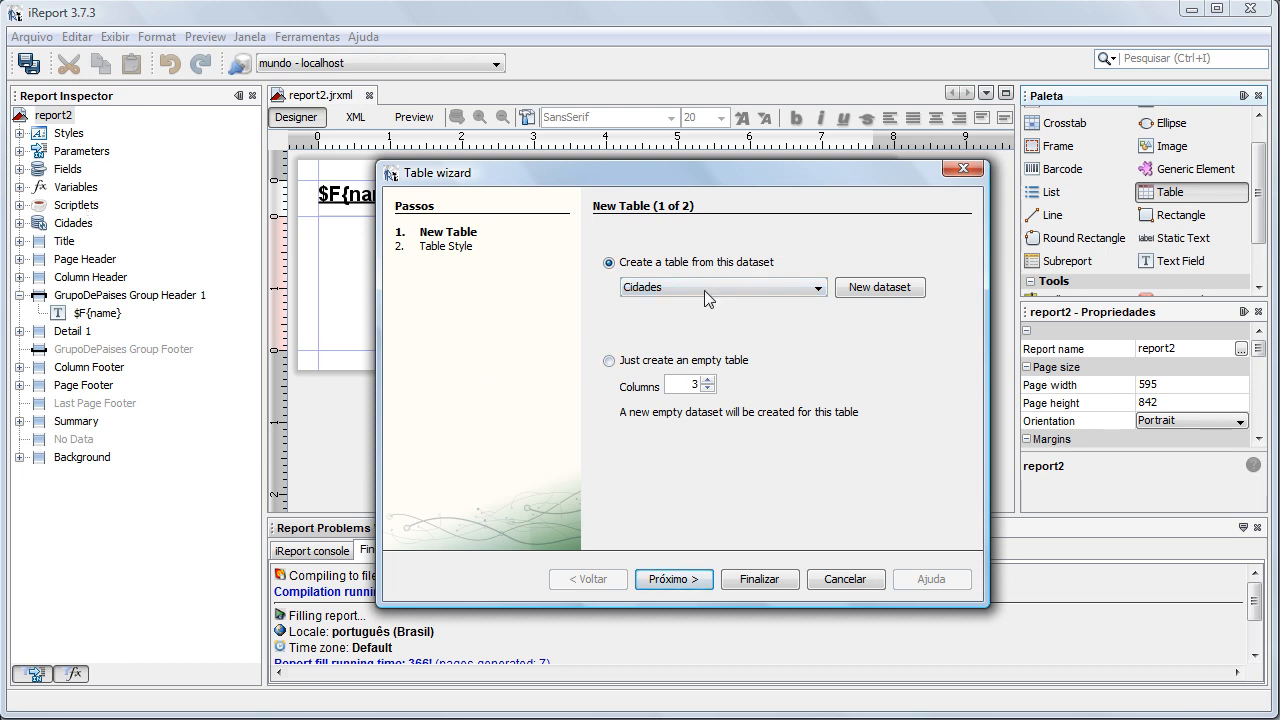
left_click(750, 290)
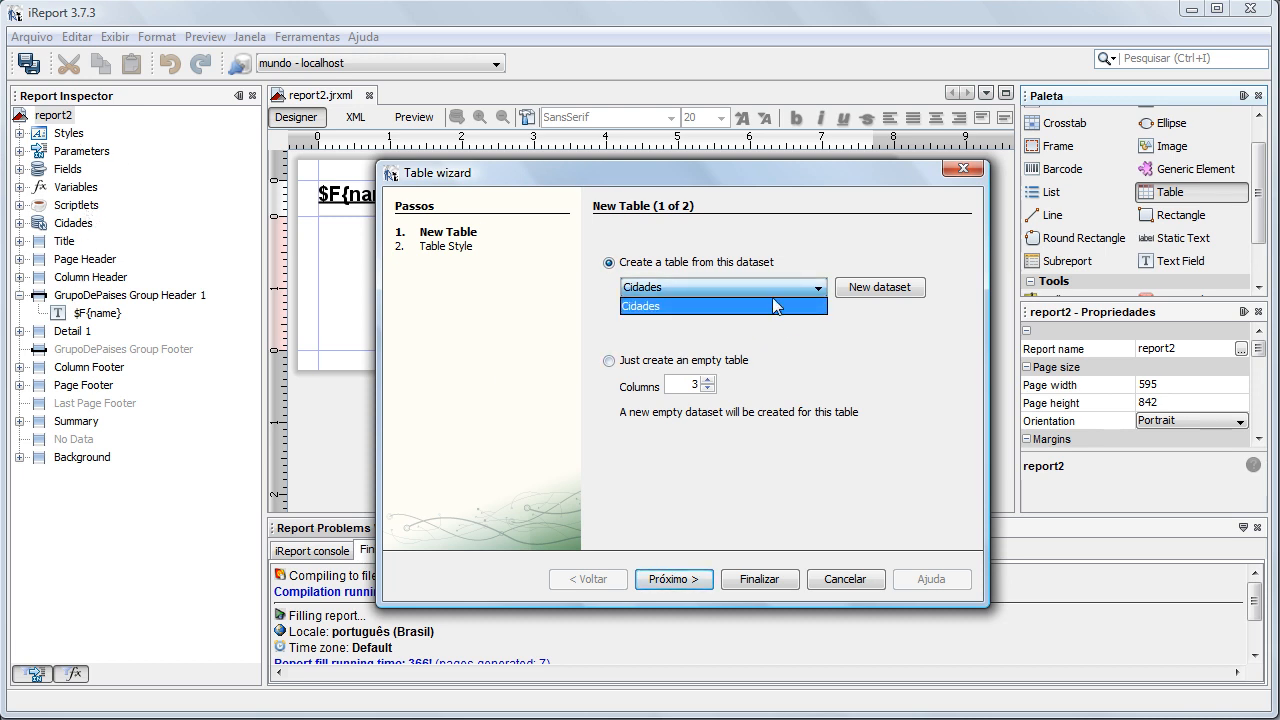
left_click(667, 289)
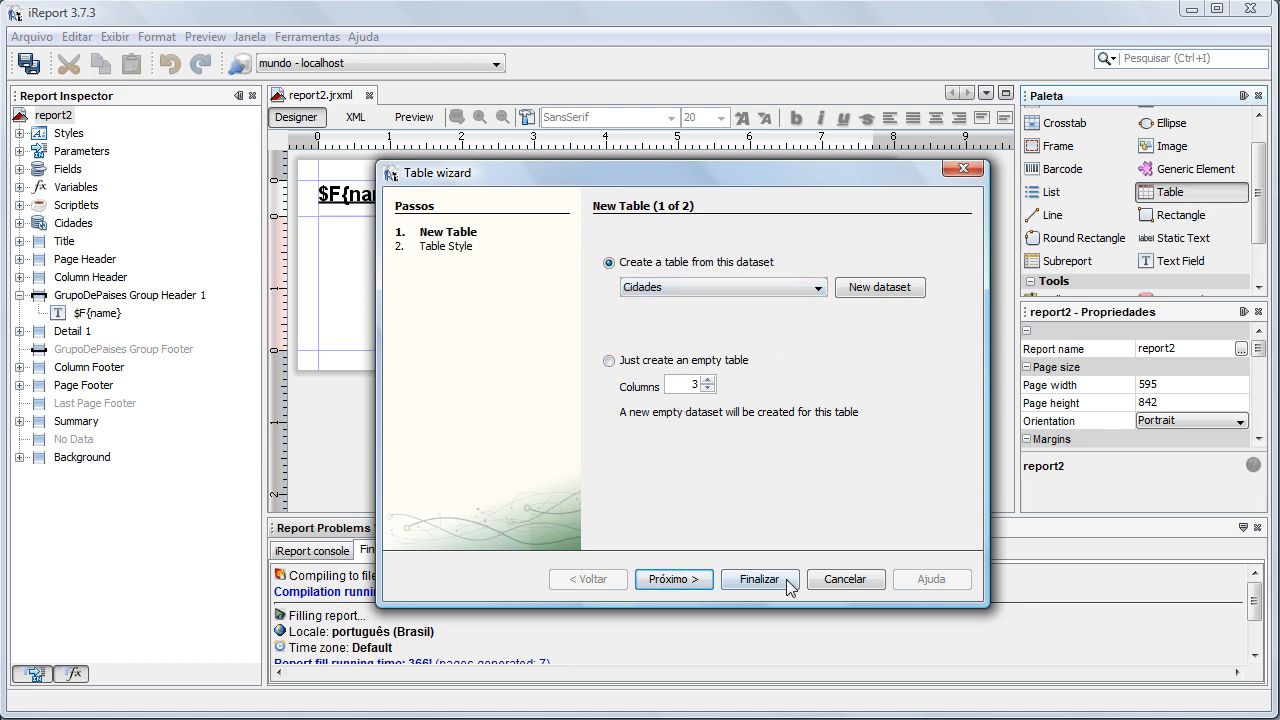
left_click(685, 584)
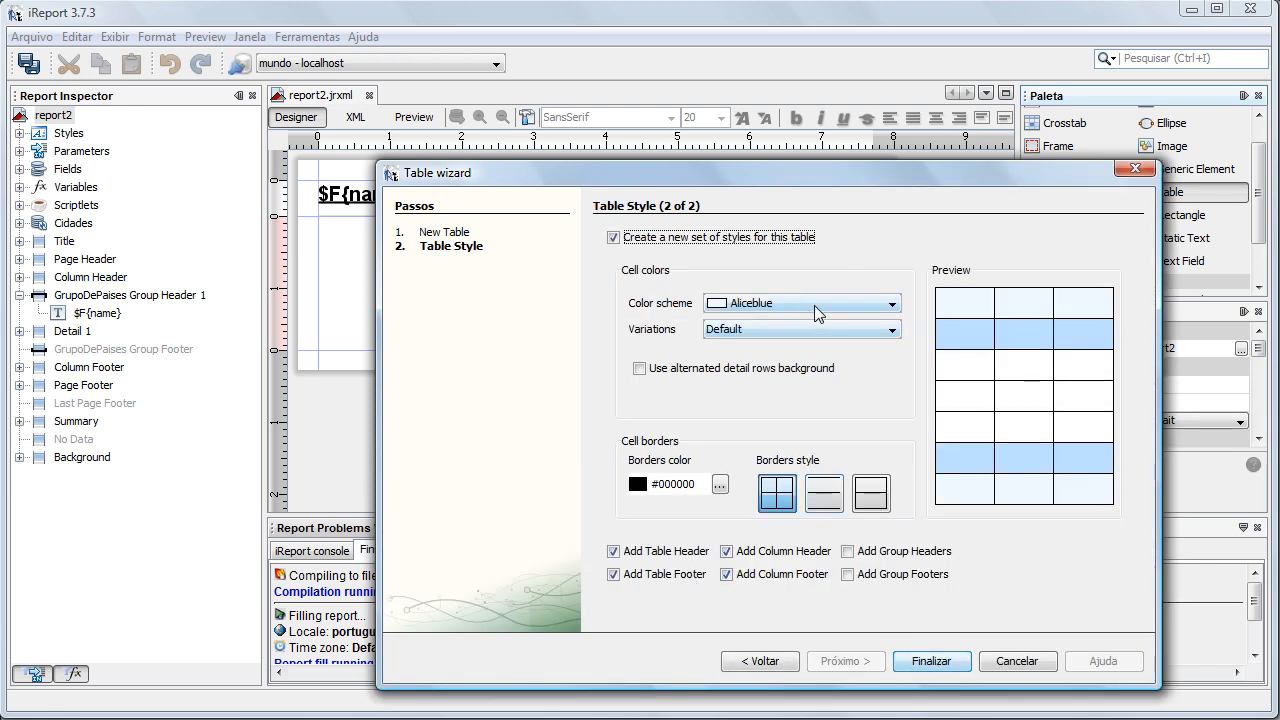
Step: Create the table with the Aliceblue scheme and alternated detail row backgrounds, leaving out the table header and table footer
left_click(810, 304)
left_click(890, 232)
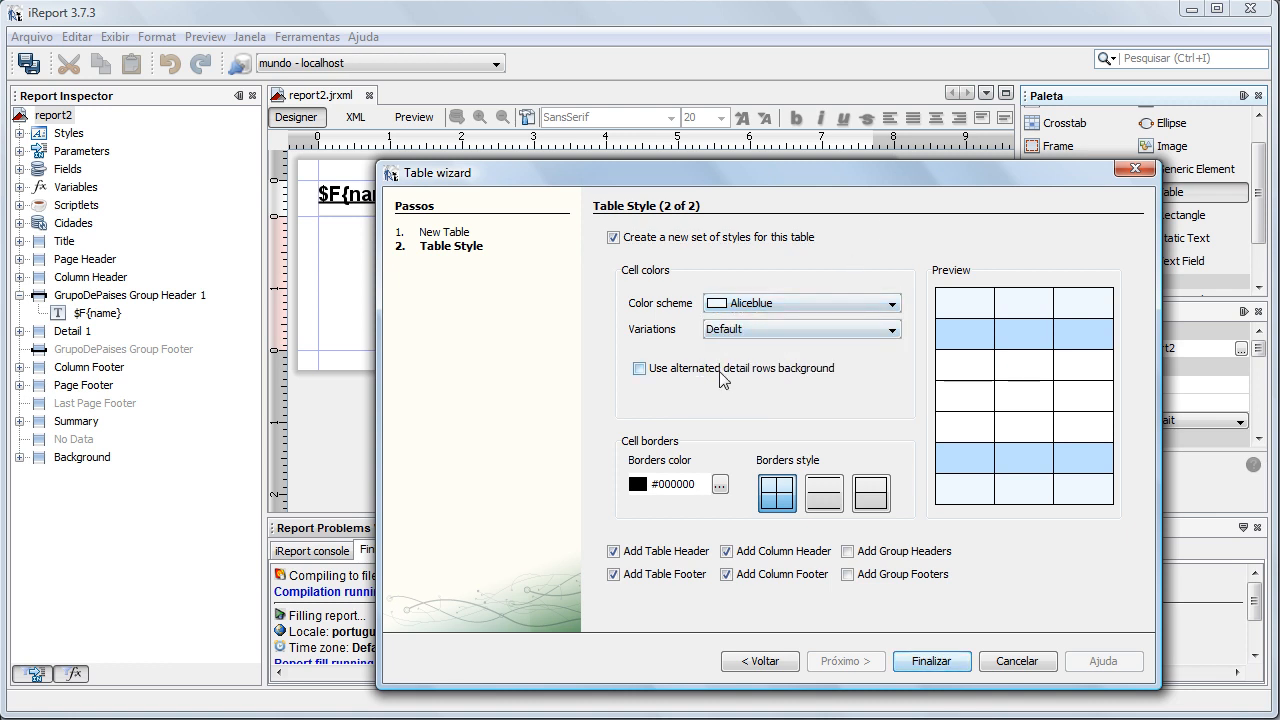
left_click(765, 370)
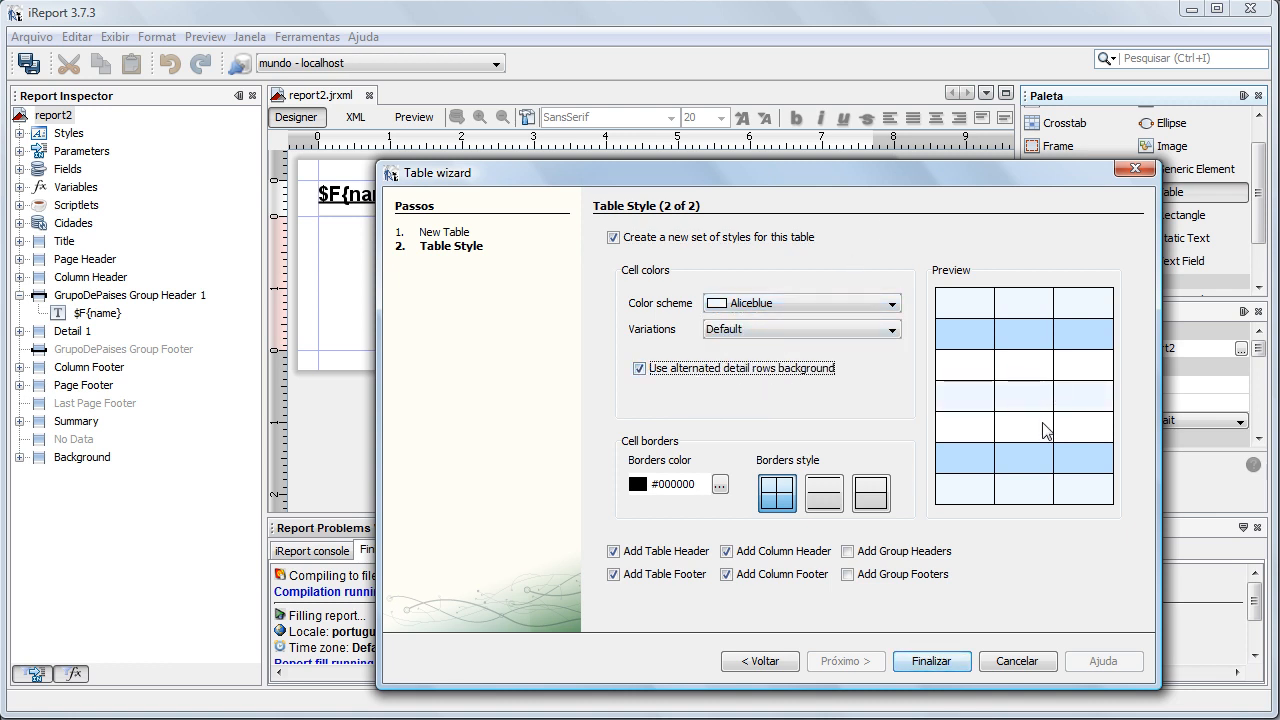
left_click(663, 240)
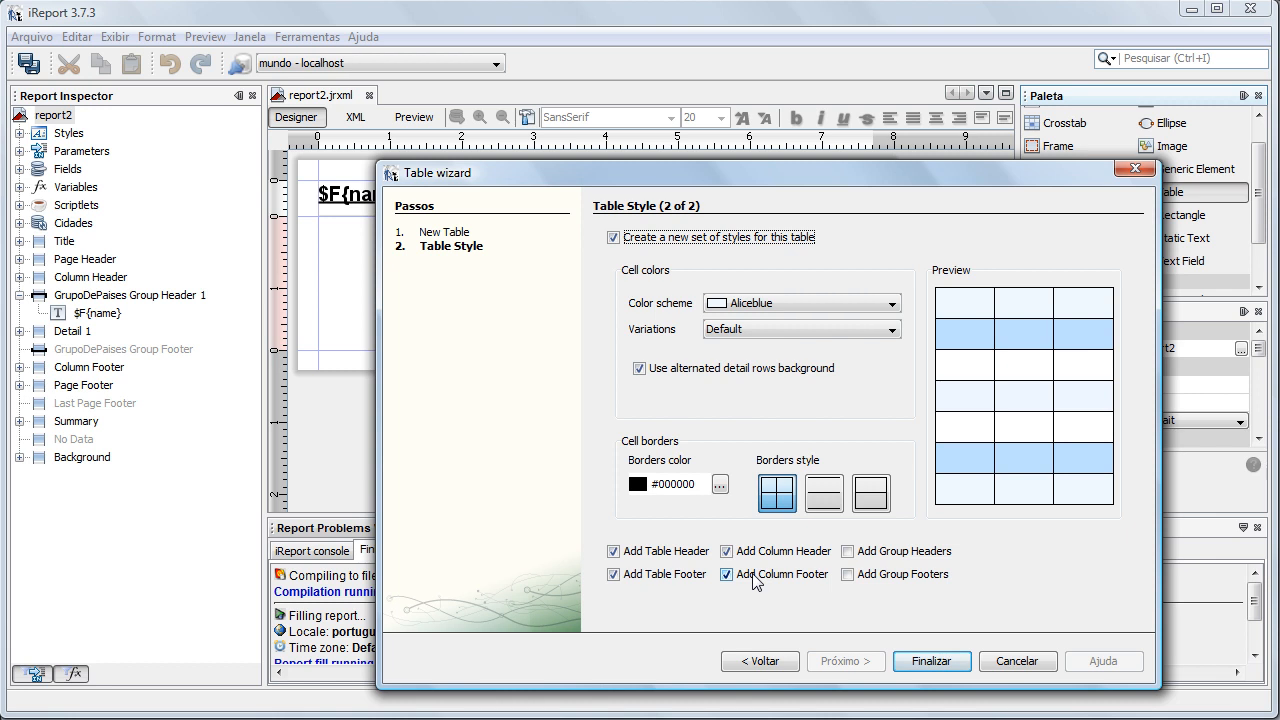
left_click(668, 553)
left_click(662, 574)
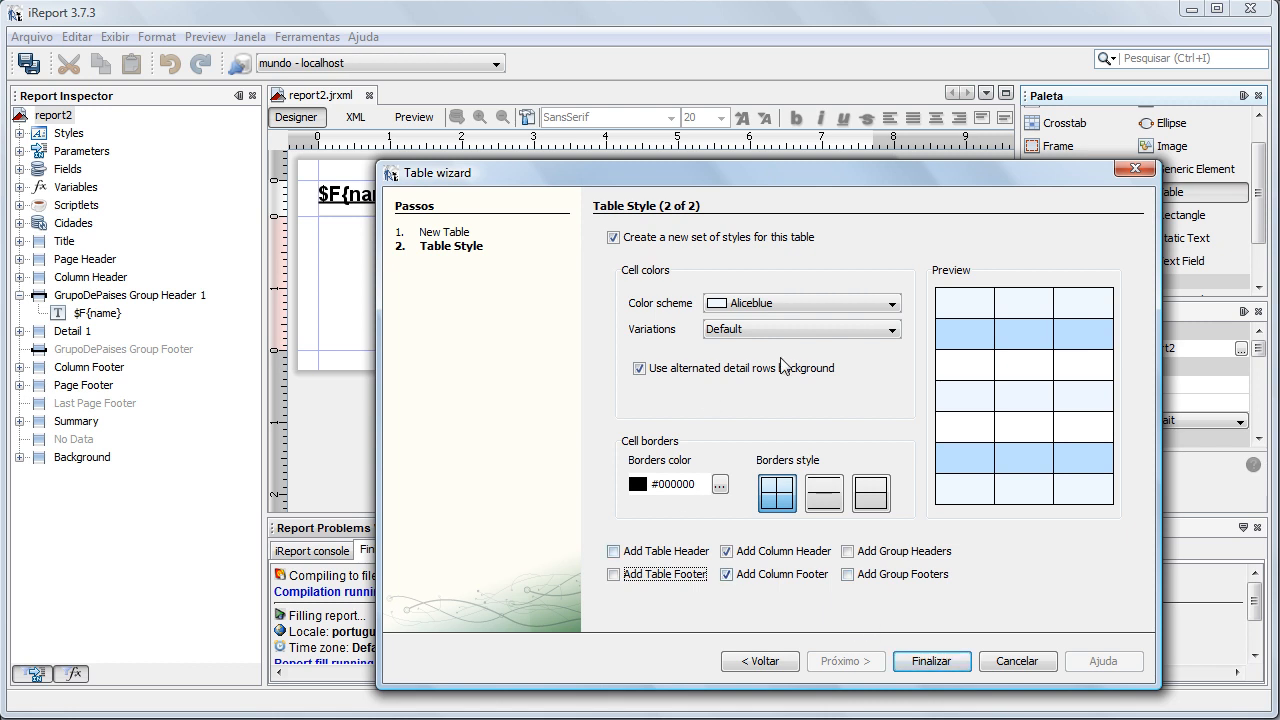
left_click(930, 662)
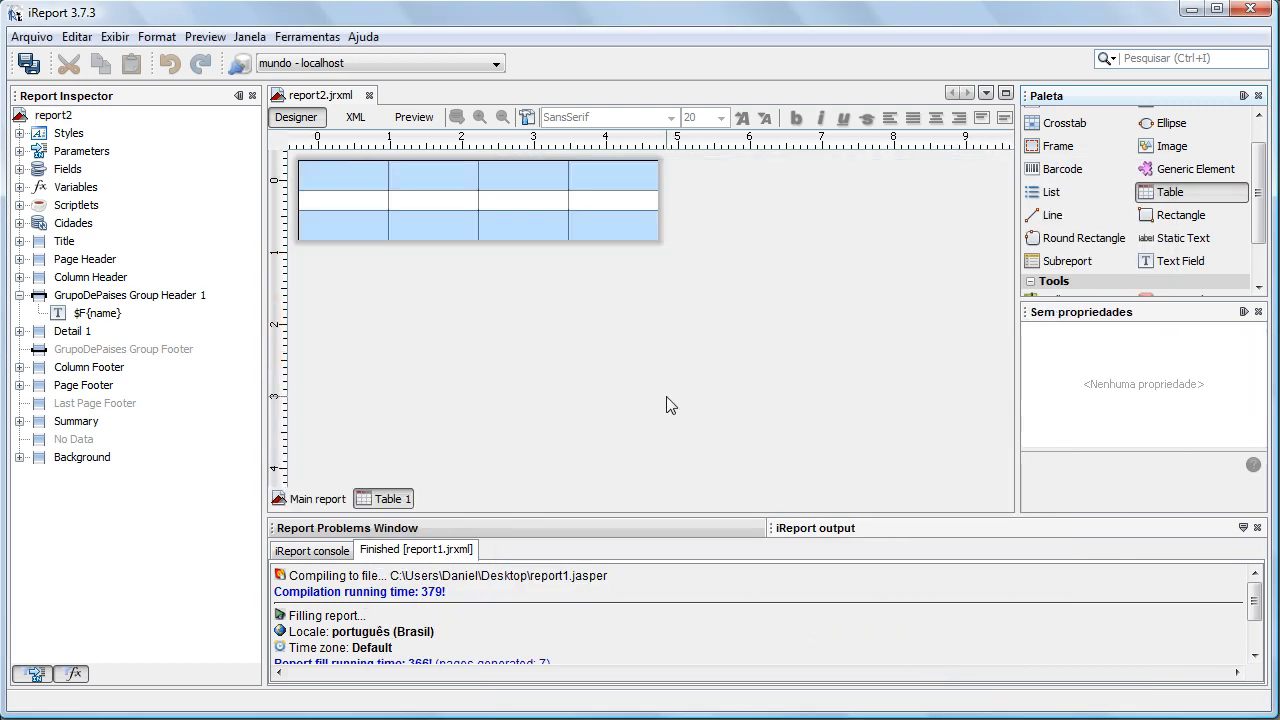
Step: Examine the new table's column header cells and the columns under its Table Header section
left_click(360, 180)
left_click(414, 174)
left_click(514, 181)
left_click(598, 177)
left_click(526, 173)
left_click(434, 174)
left_click(340, 176)
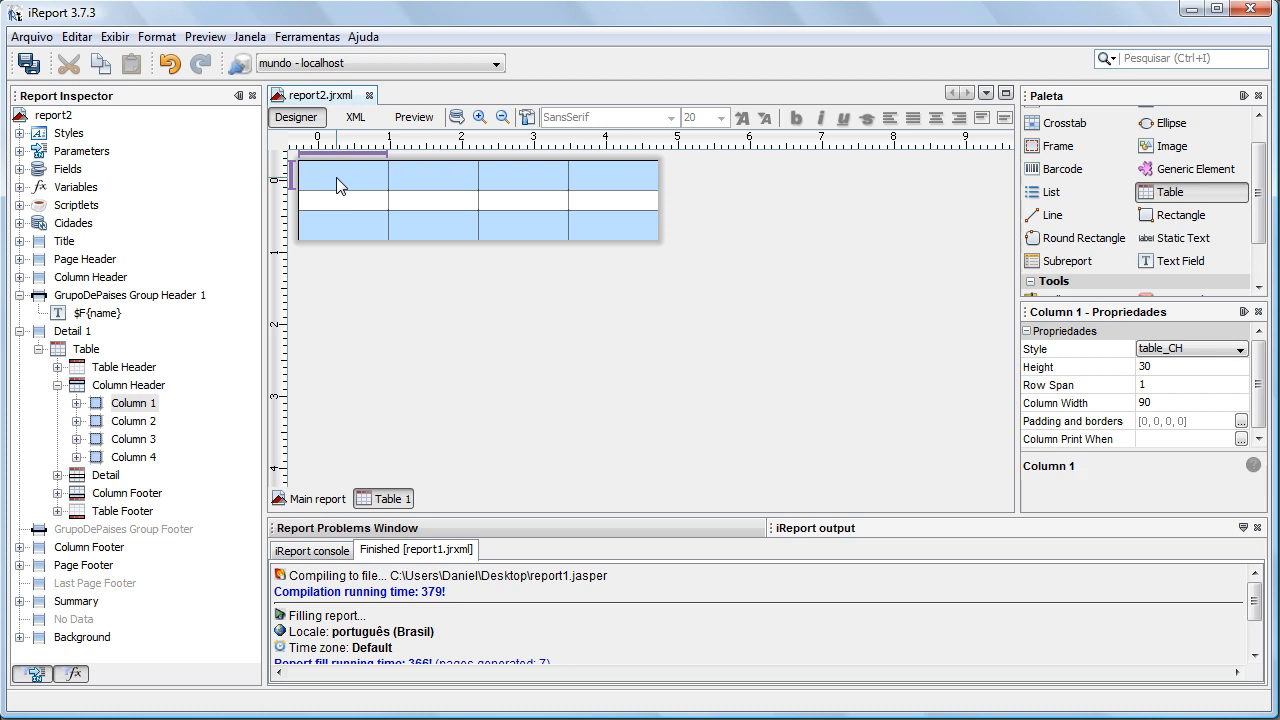
left_click(52, 375)
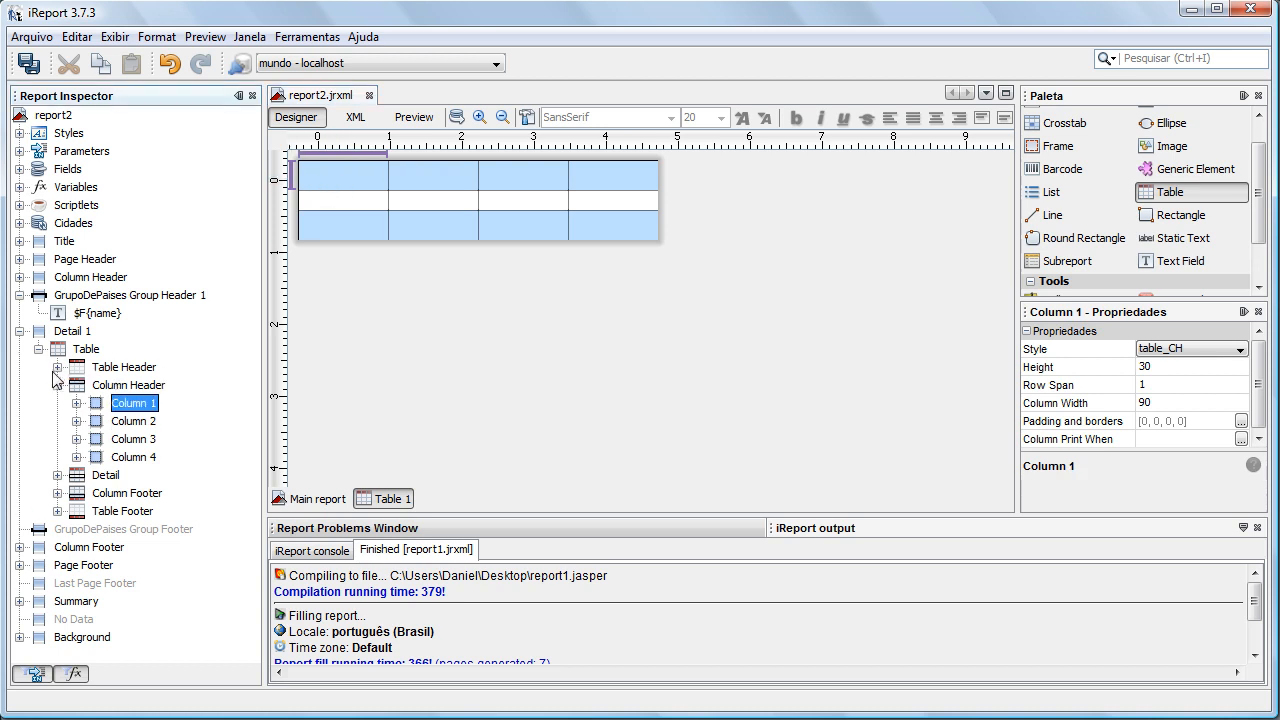
left_click(57, 367)
left_click(127, 368)
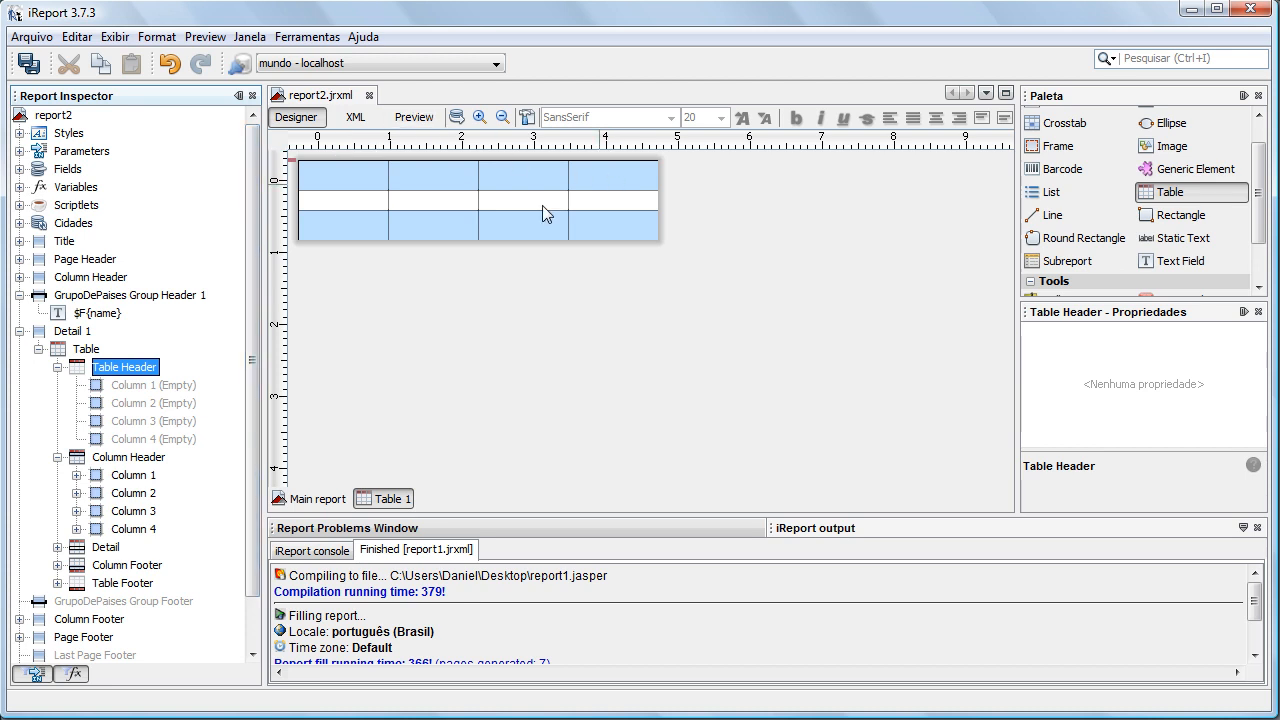
left_click(128, 386)
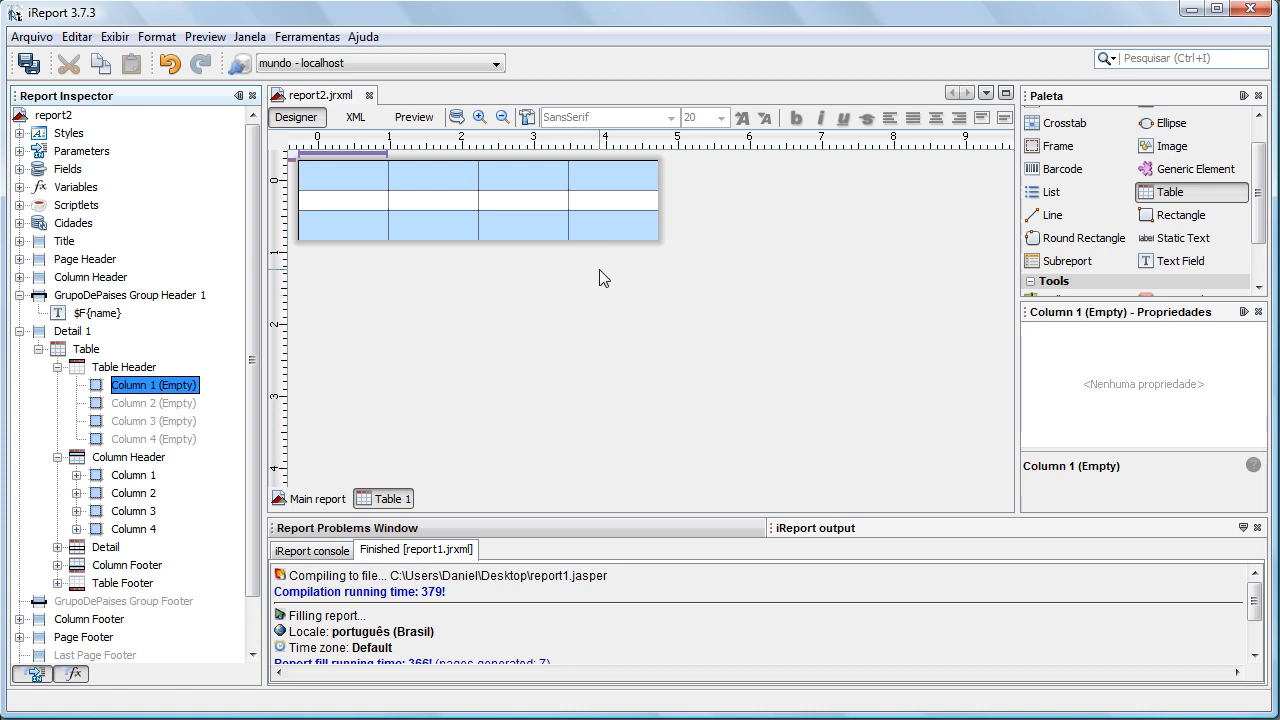
Step: Review the properties of the four column header cells and collapse the Table Header and Column Header sections in the report structure
left_click(357, 168)
left_click(430, 179)
left_click(518, 190)
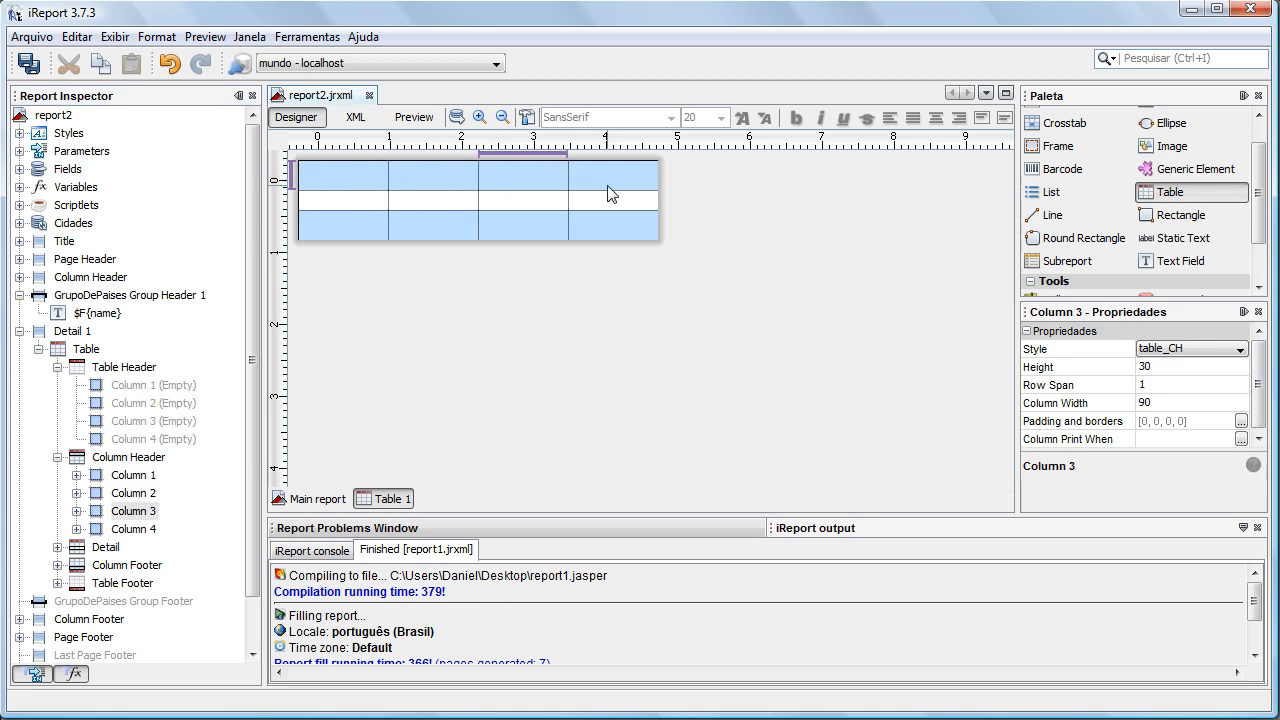
left_click(612, 192)
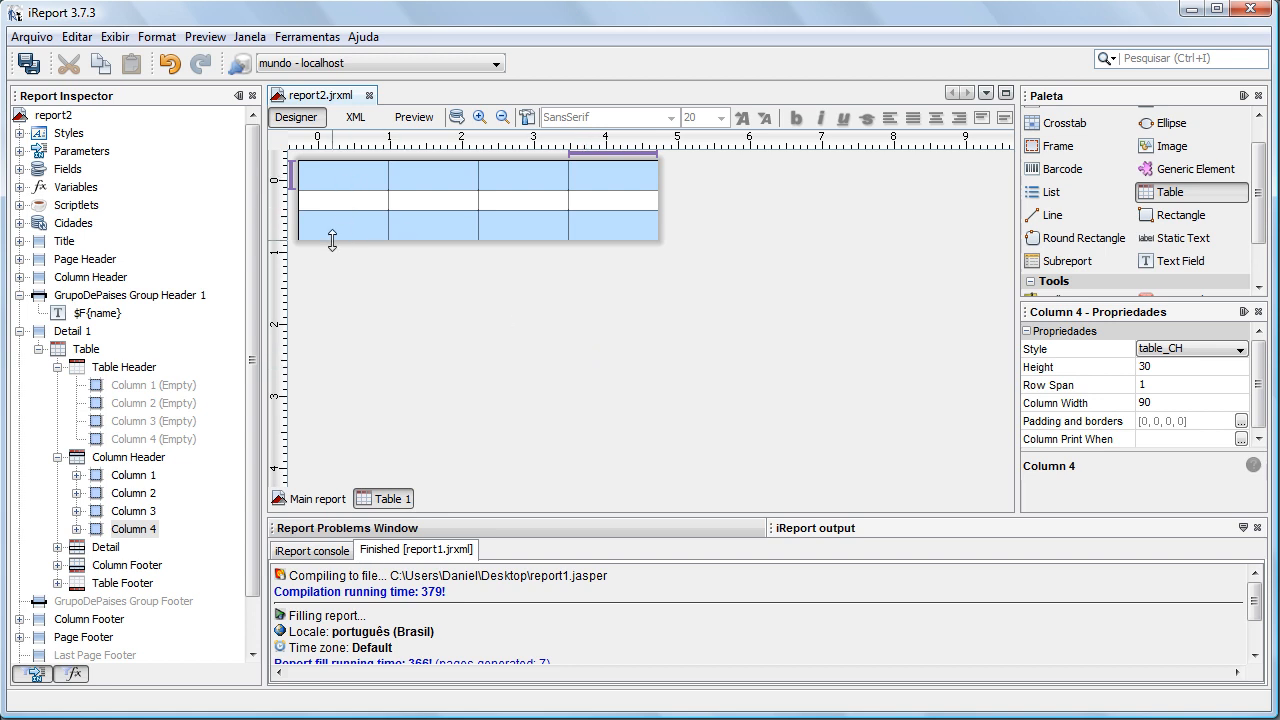
left_click(354, 182)
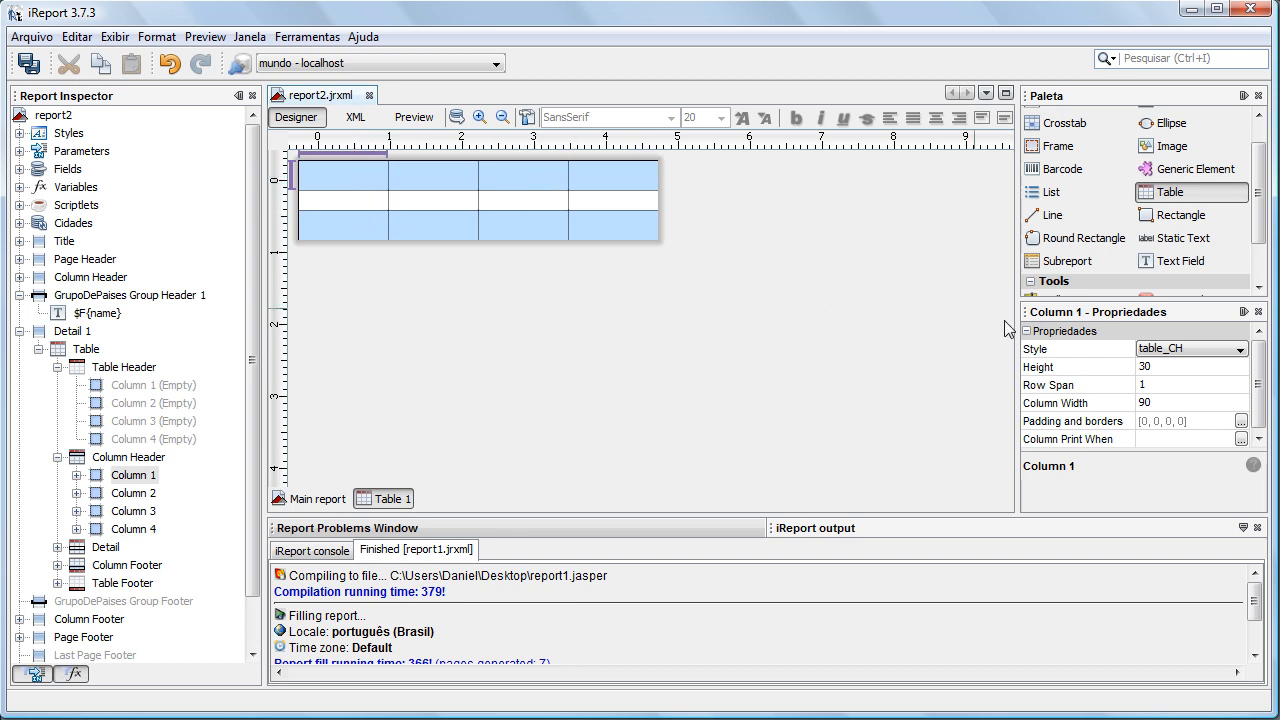
left_click_drag(255, 284, 254, 345)
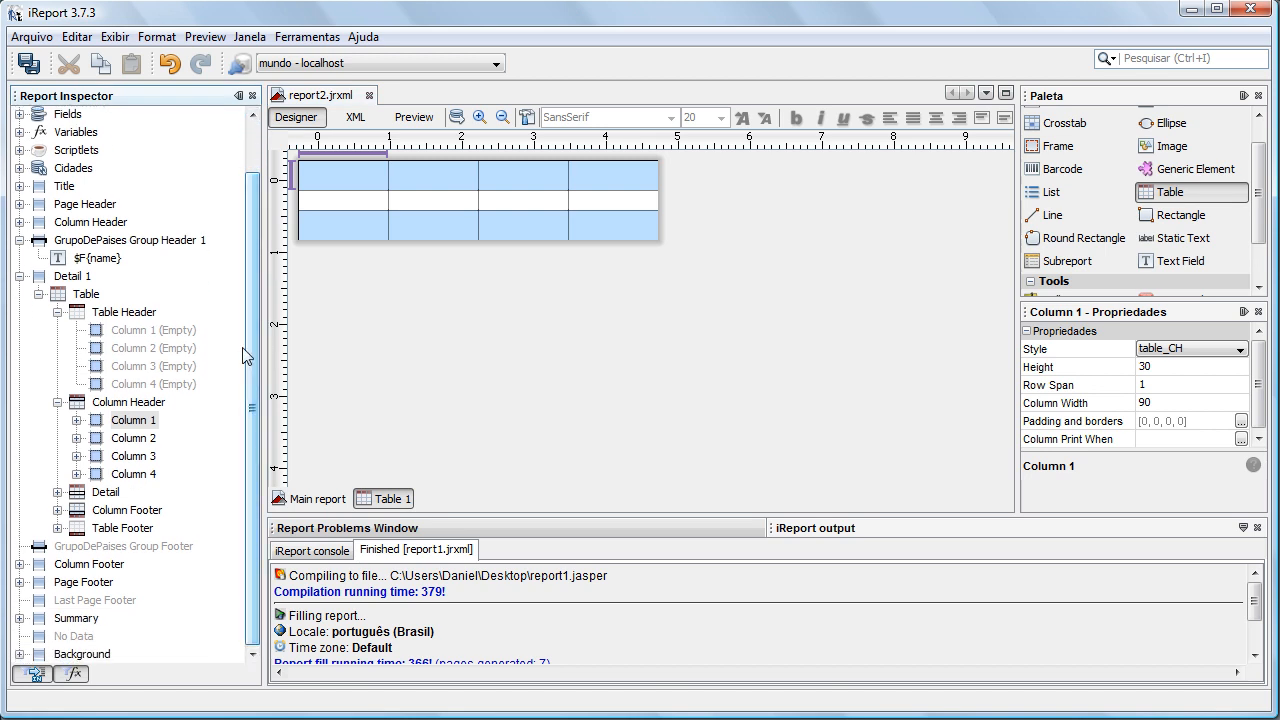
left_click(57, 312)
left_click(57, 385)
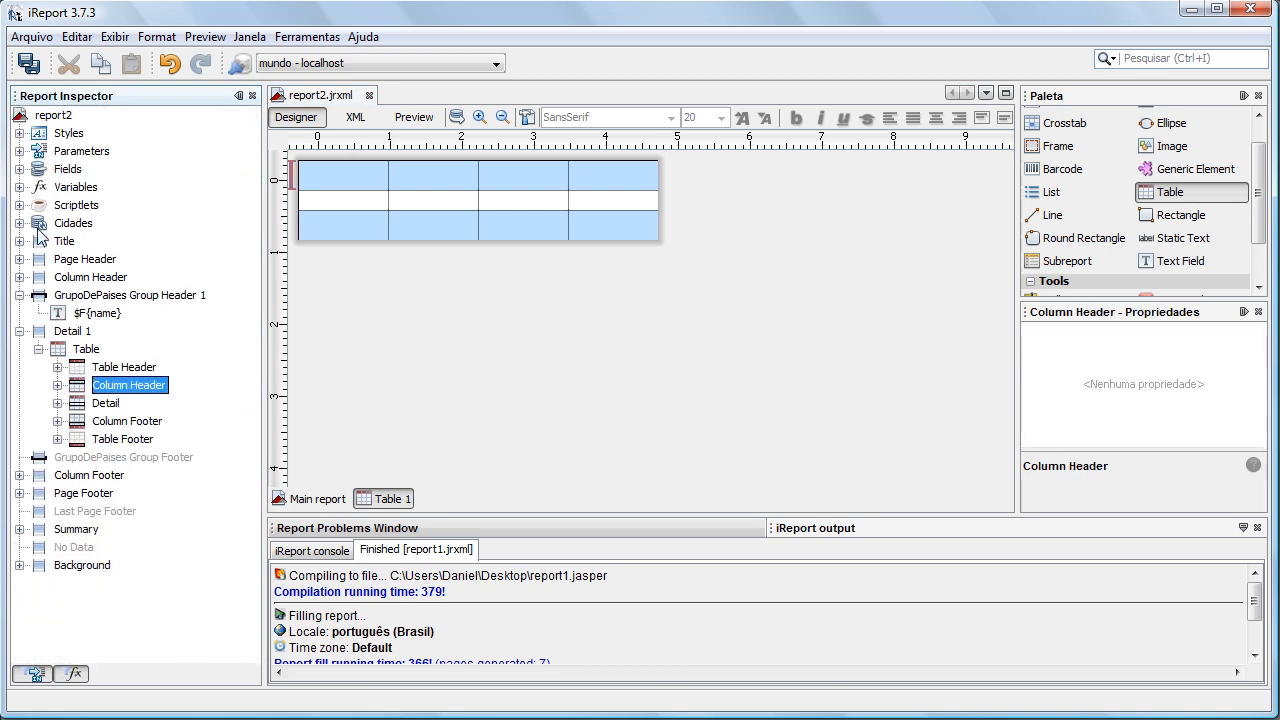
Step: Expand the Cidades dataset in the report structure and inspect its name and population fields and dataset properties
left_click(19, 223)
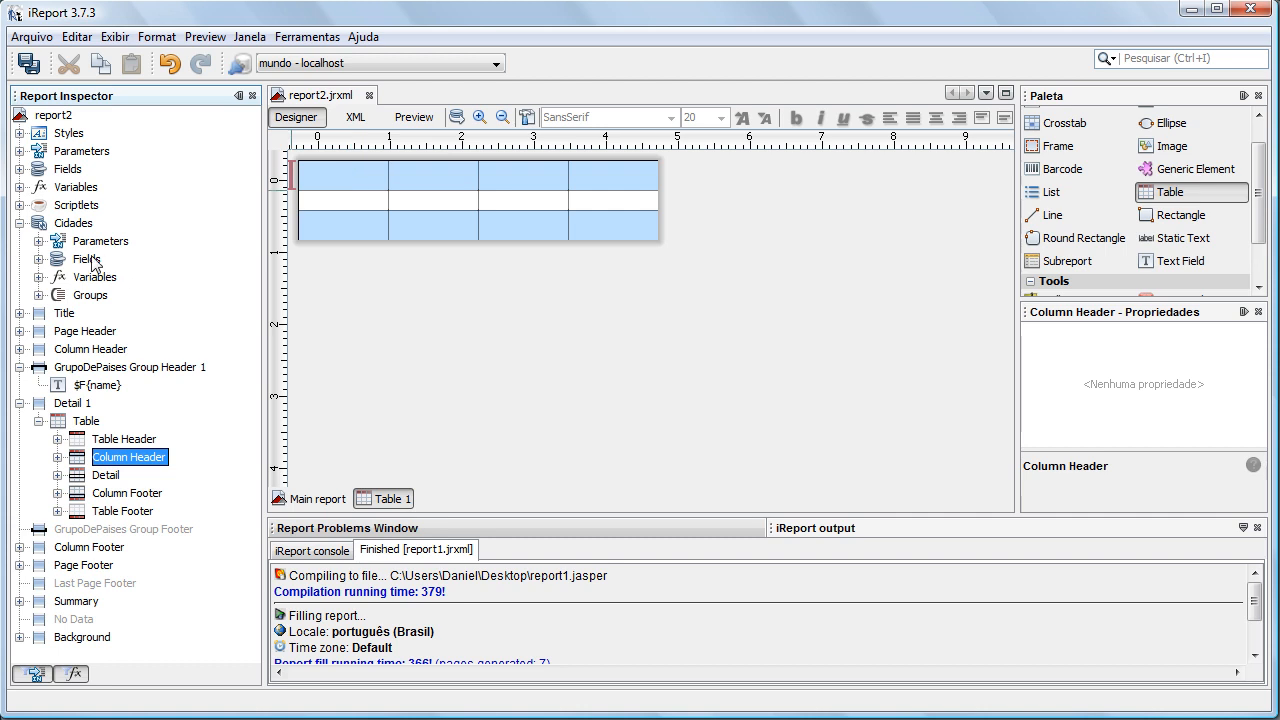
left_click(39, 260)
left_click(92, 262)
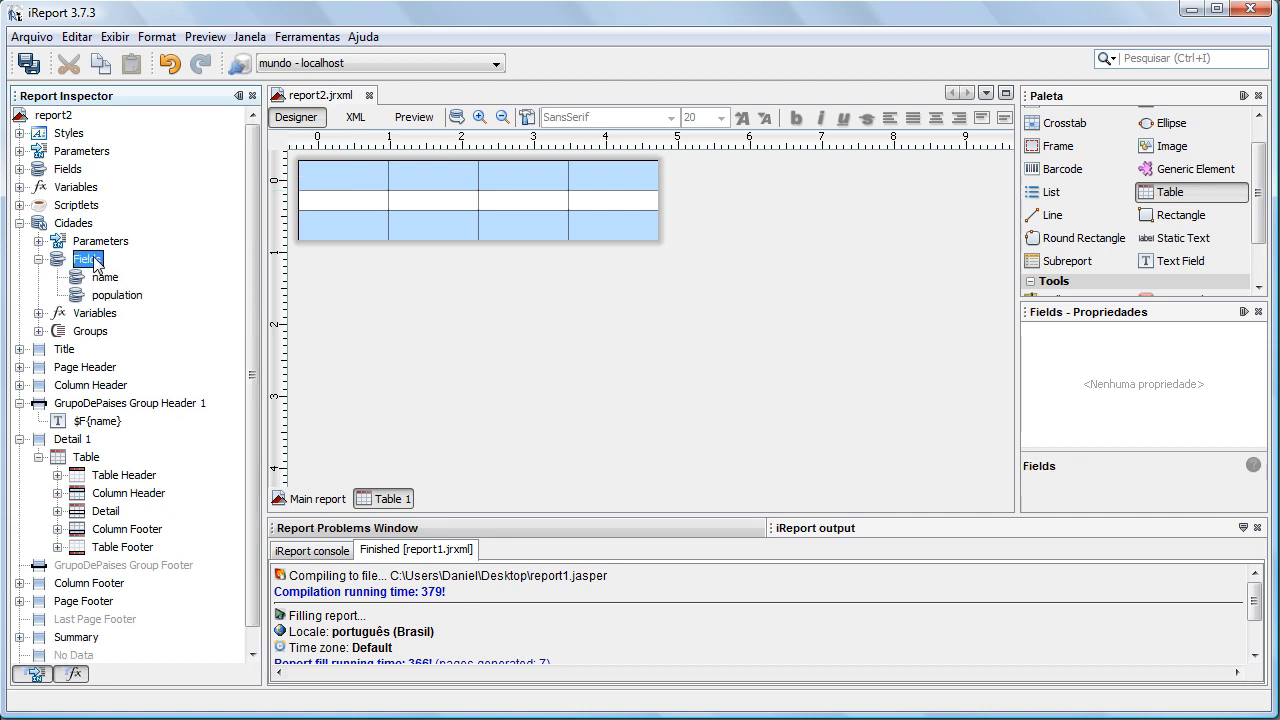
left_click(103, 278)
left_click(110, 295)
left_click(74, 224)
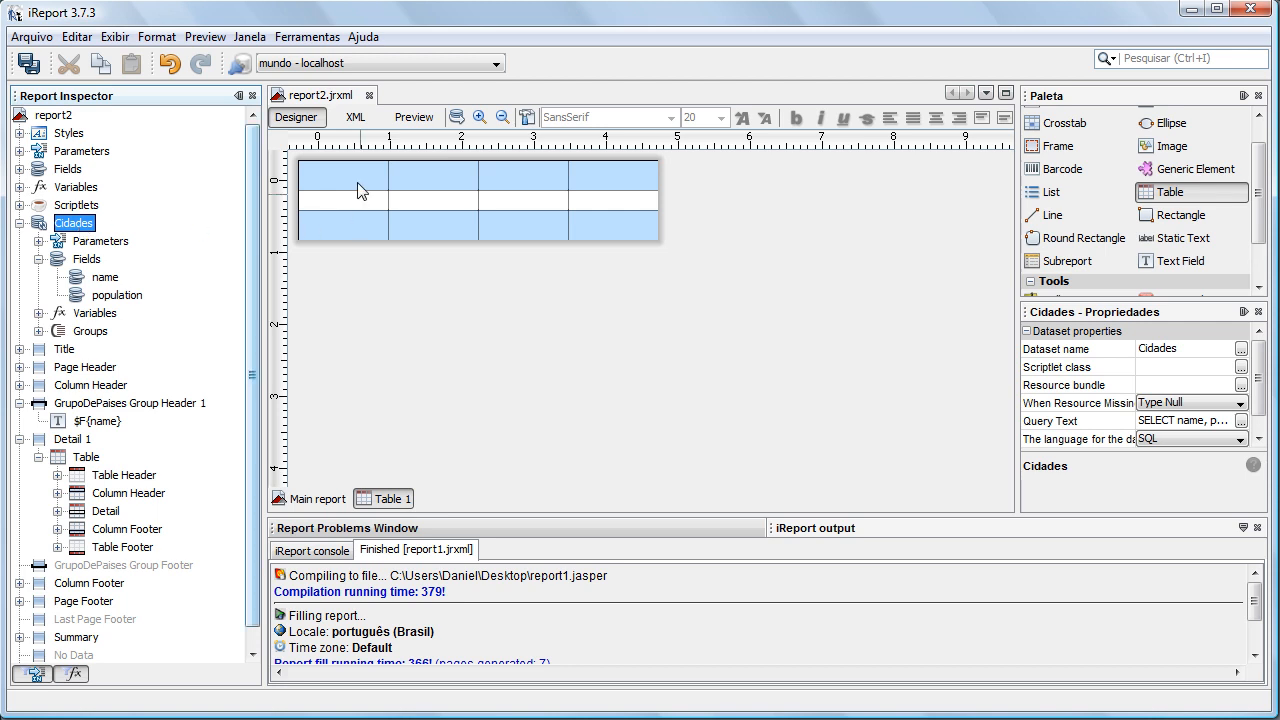
Step: Inspect the properties of the main report's own code and name fields in the report structure
left_click(19, 169)
left_click(85, 187)
left_click(86, 205)
left_click(85, 187)
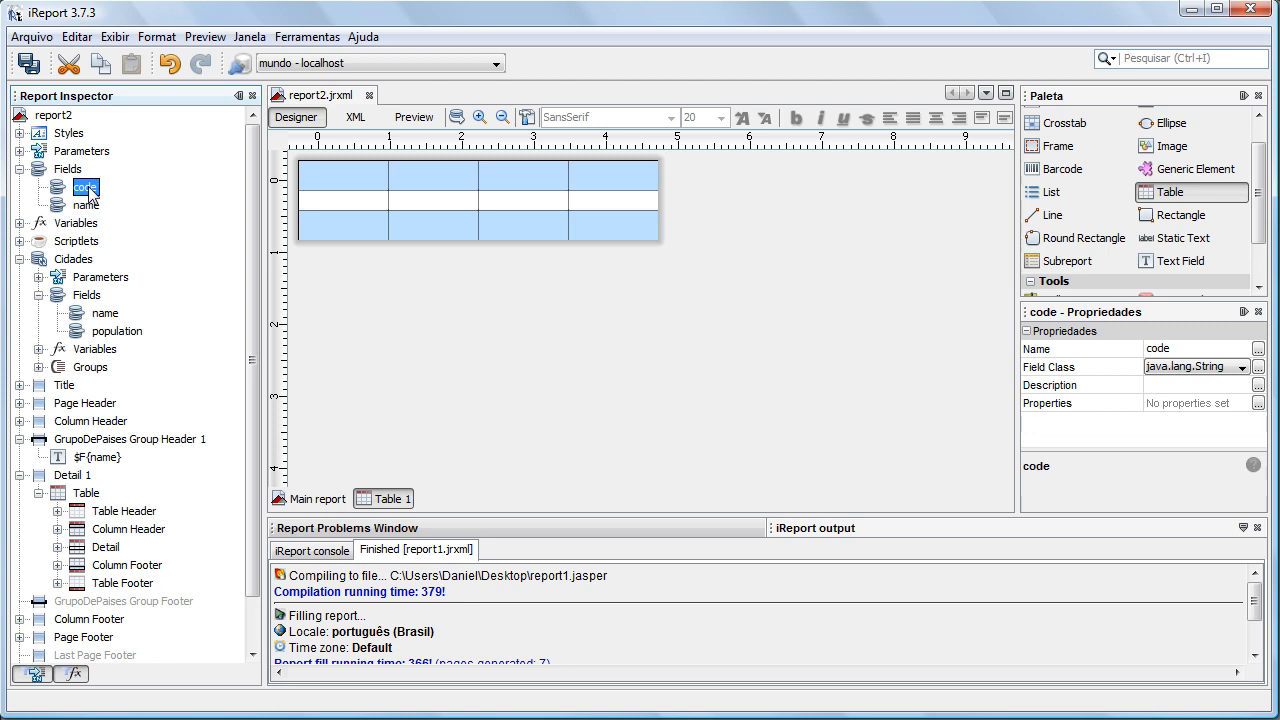
left_click(19, 169)
Step: Place the Cidades dataset's name and population fields in the detail cells of the table's first and second columns
left_click(100, 277)
left_click(115, 295)
left_click_drag(105, 277, 412, 201)
left_click(150, 300)
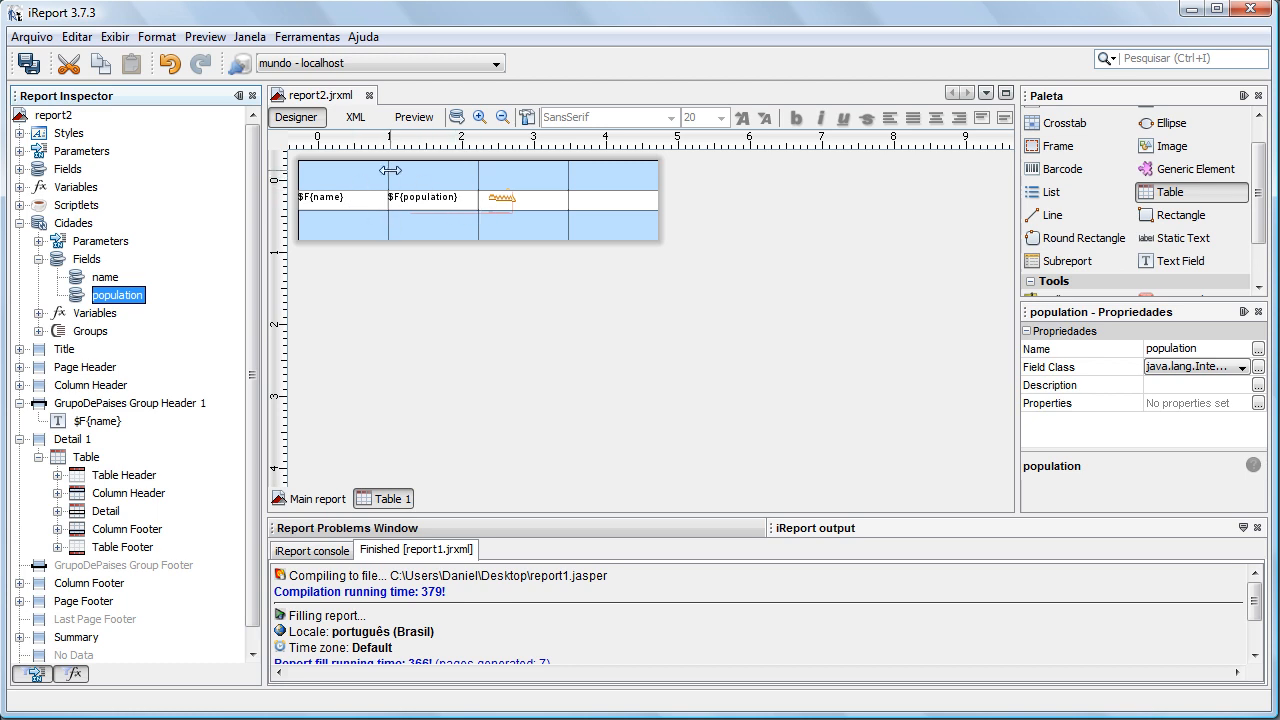
Step: Widen the table's first two columns to about 206 and 215 and stretch the name and population fields to fill their cells
left_click_drag(390, 171, 506, 171)
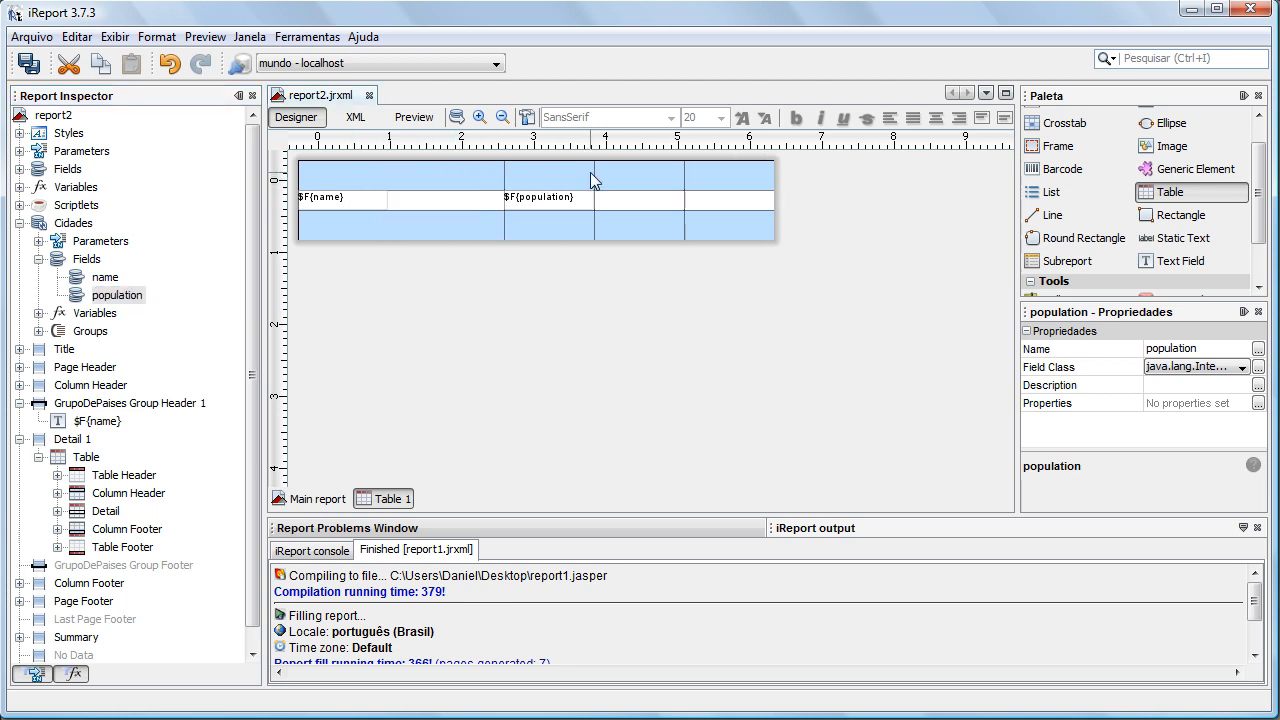
left_click_drag(592, 173, 719, 187)
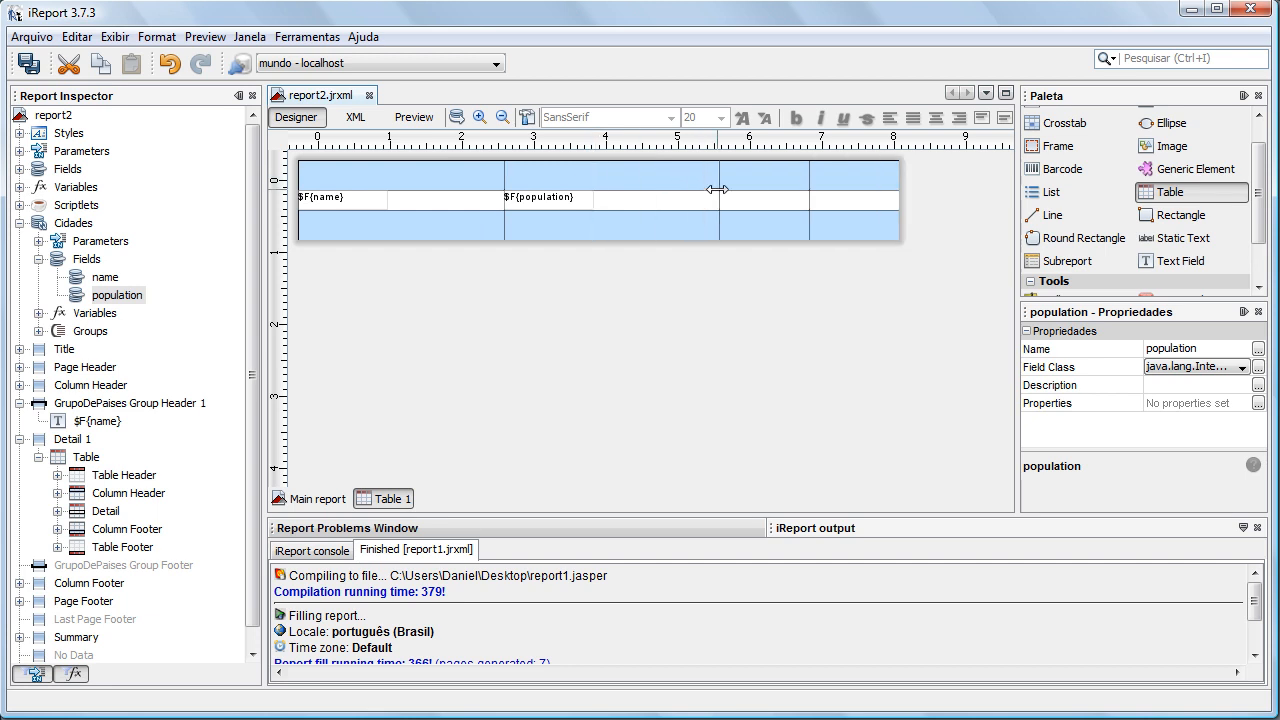
left_click(362, 200)
left_click_drag(389, 201, 496, 207)
left_click(514, 206)
left_click_drag(587, 200, 712, 205)
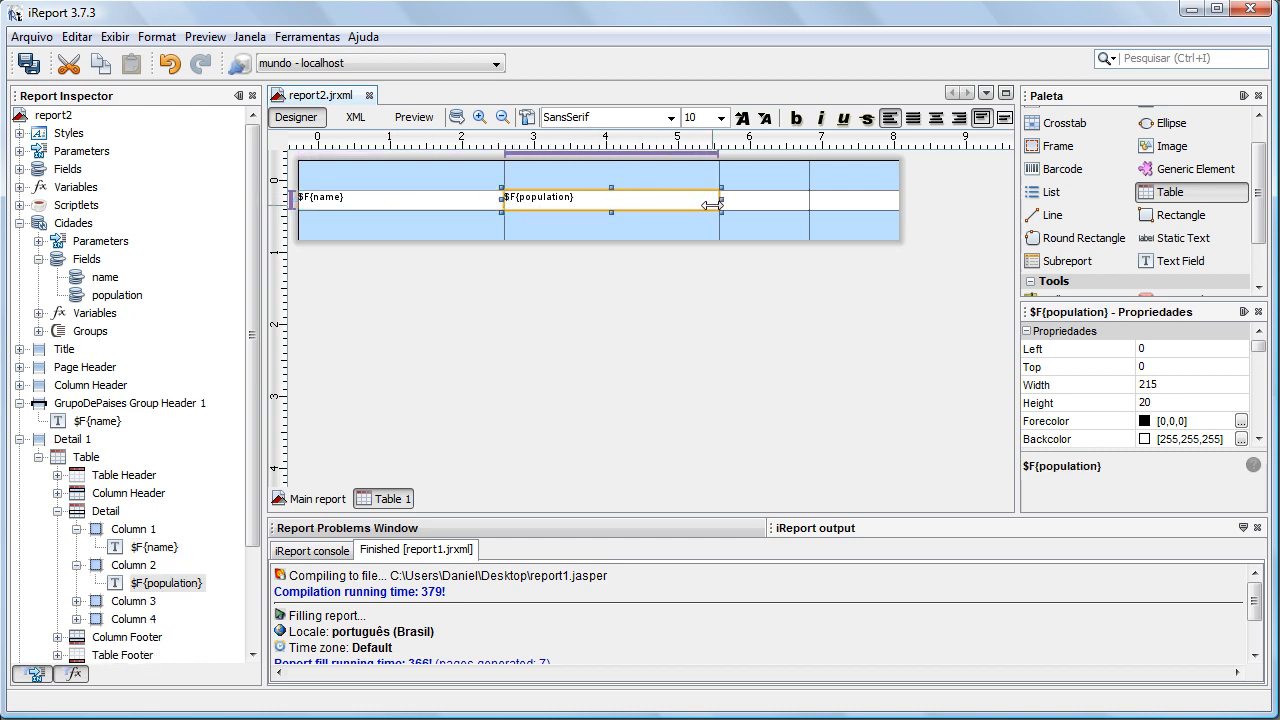
Step: Delete the column header, detail and column footer cells of the table's empty third column
left_click(798, 184)
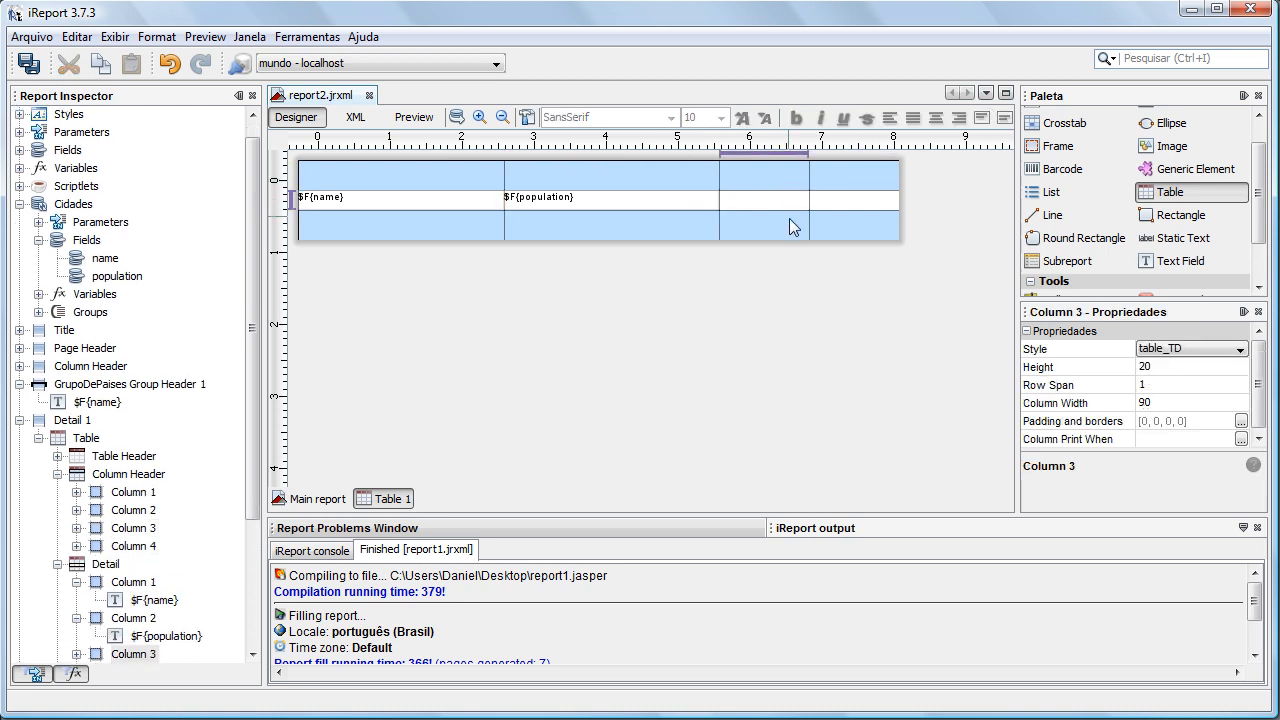
left_click(773, 204)
right_click(769, 182)
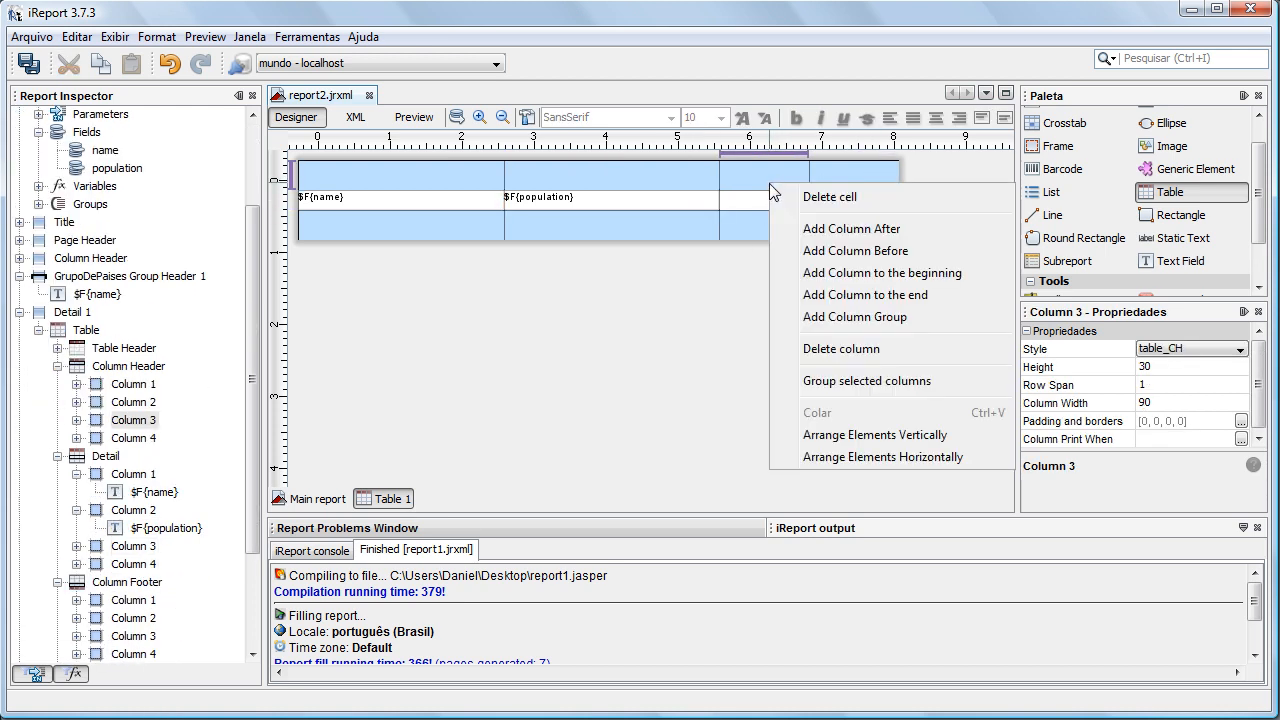
left_click(841, 200)
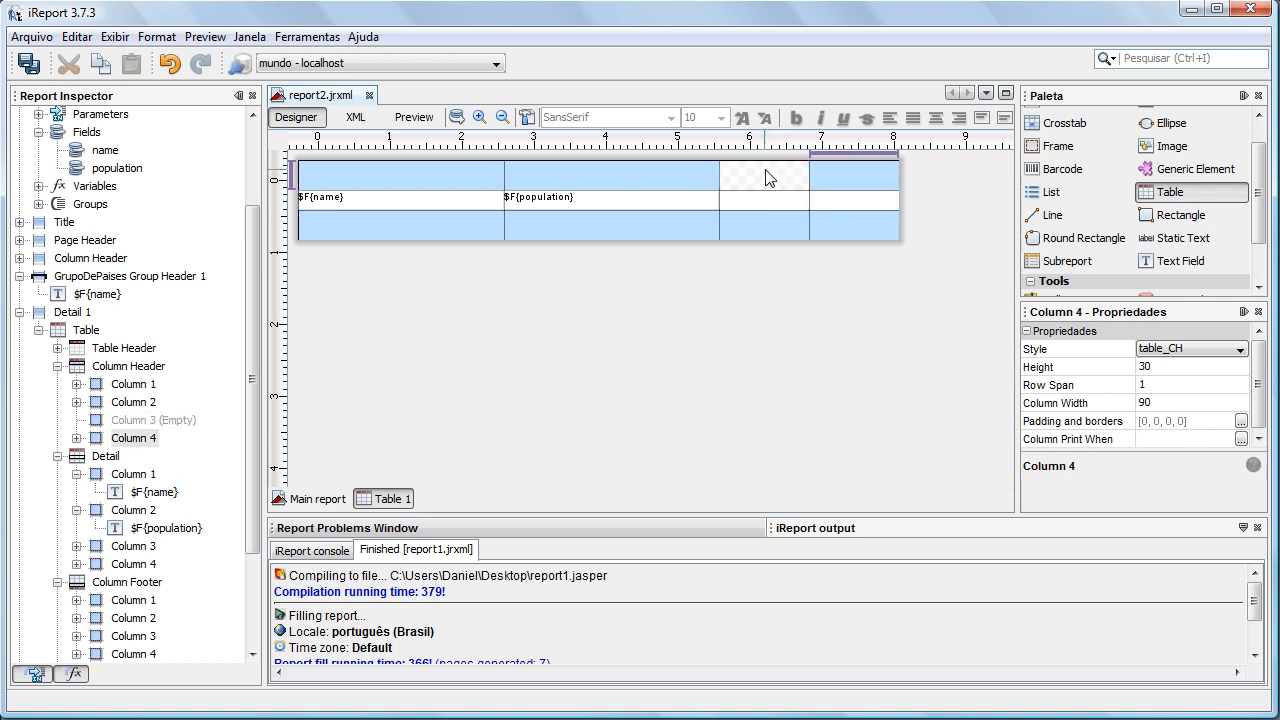
left_click(764, 178)
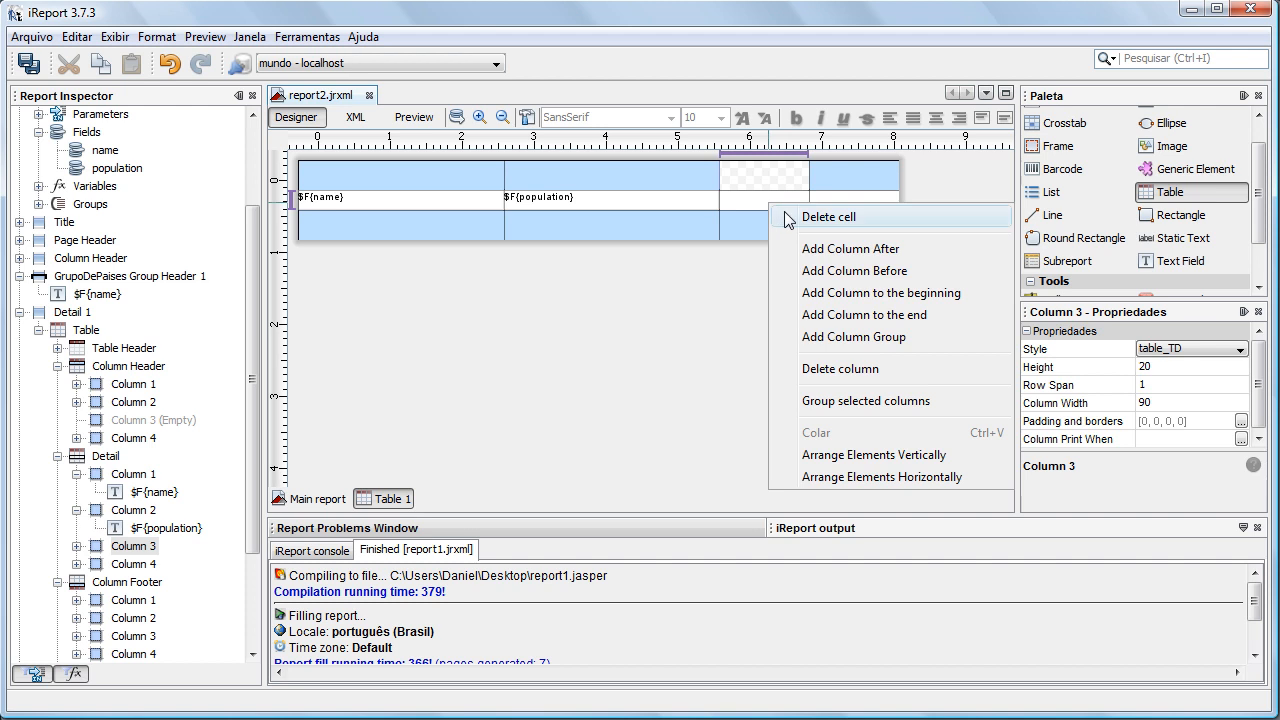
left_click(790, 217)
right_click(761, 225)
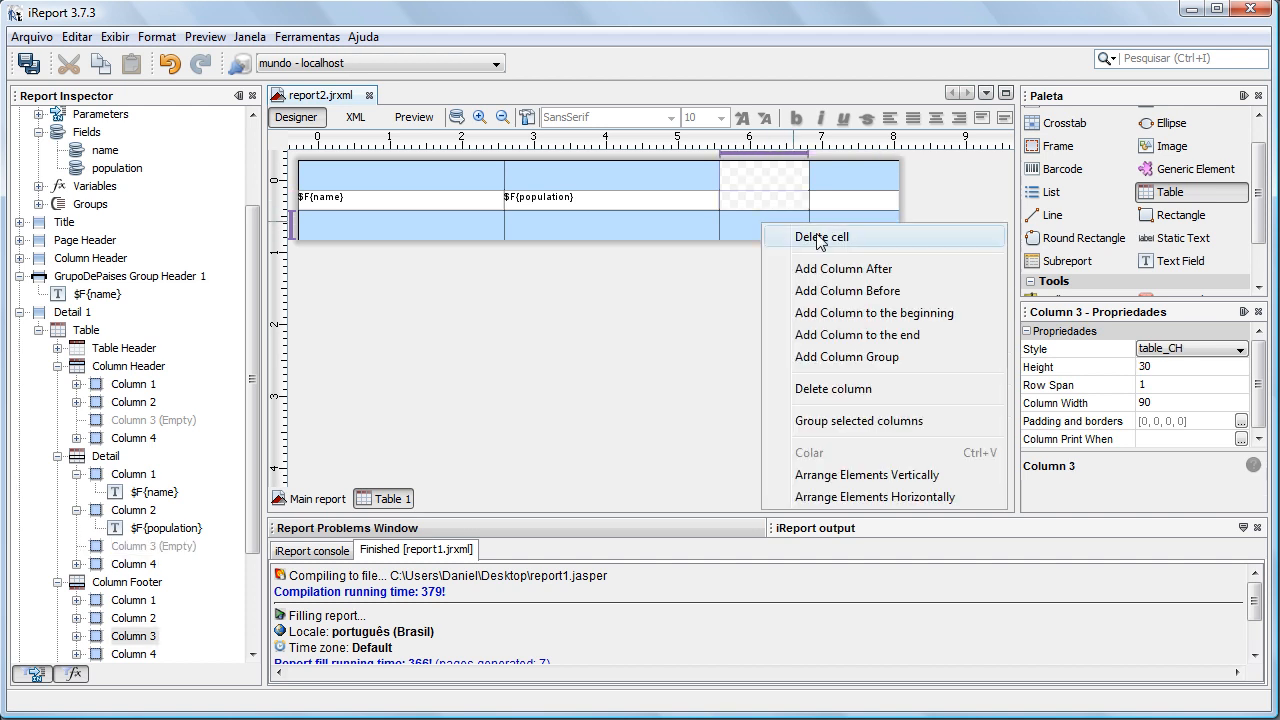
left_click(825, 237)
Step: Delete the header, detail and footer cells of the remaining empty column, leaving only the name and population columns
right_click(776, 186)
left_click(800, 193)
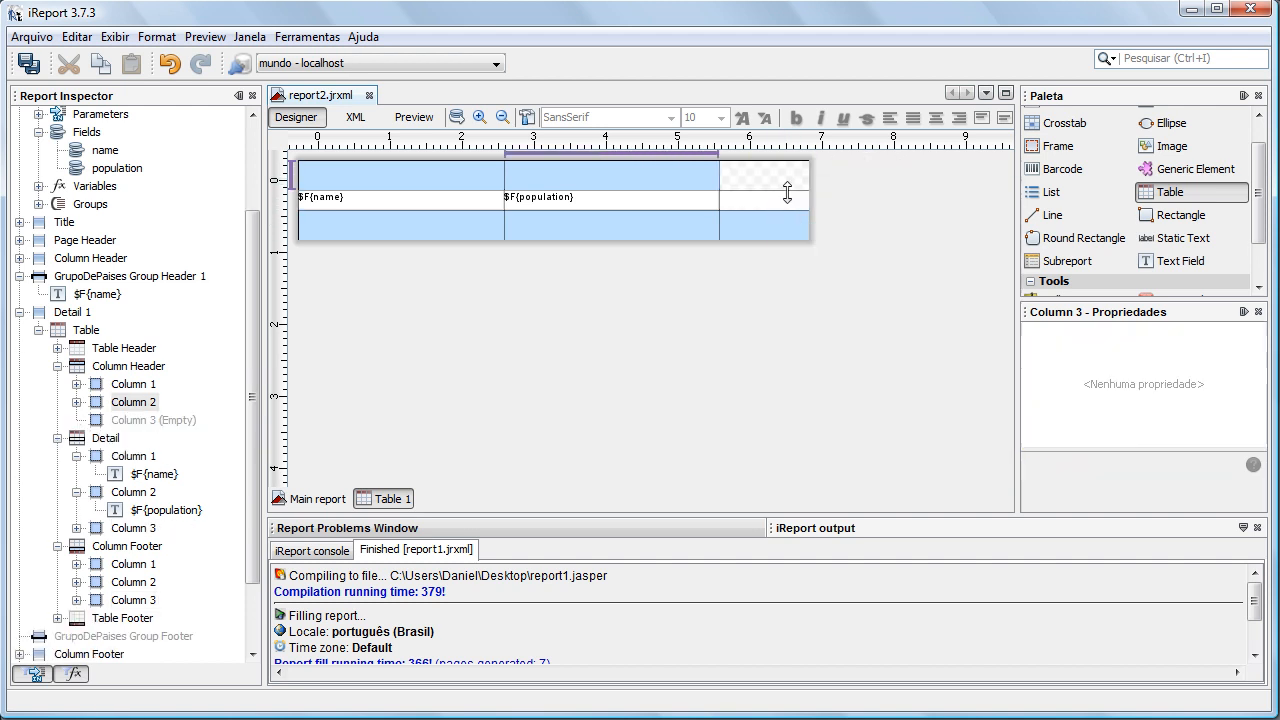
right_click(772, 199)
left_click(797, 210)
right_click(773, 222)
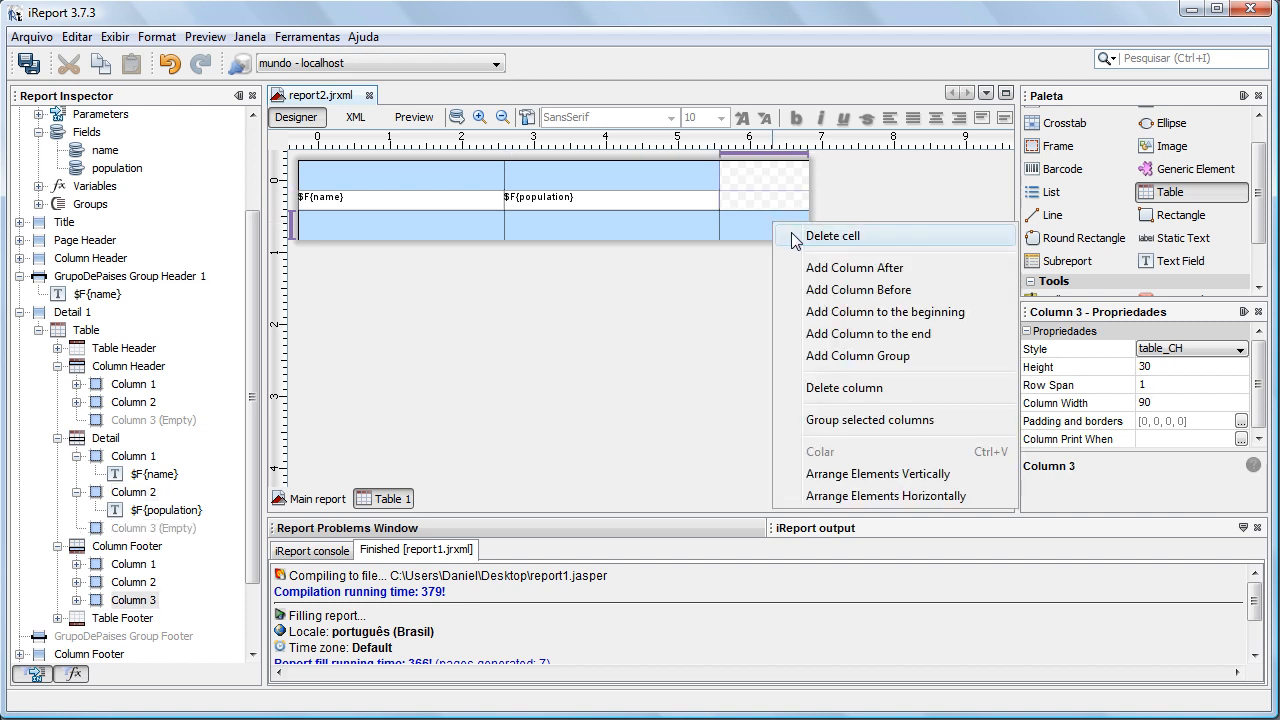
left_click(792, 237)
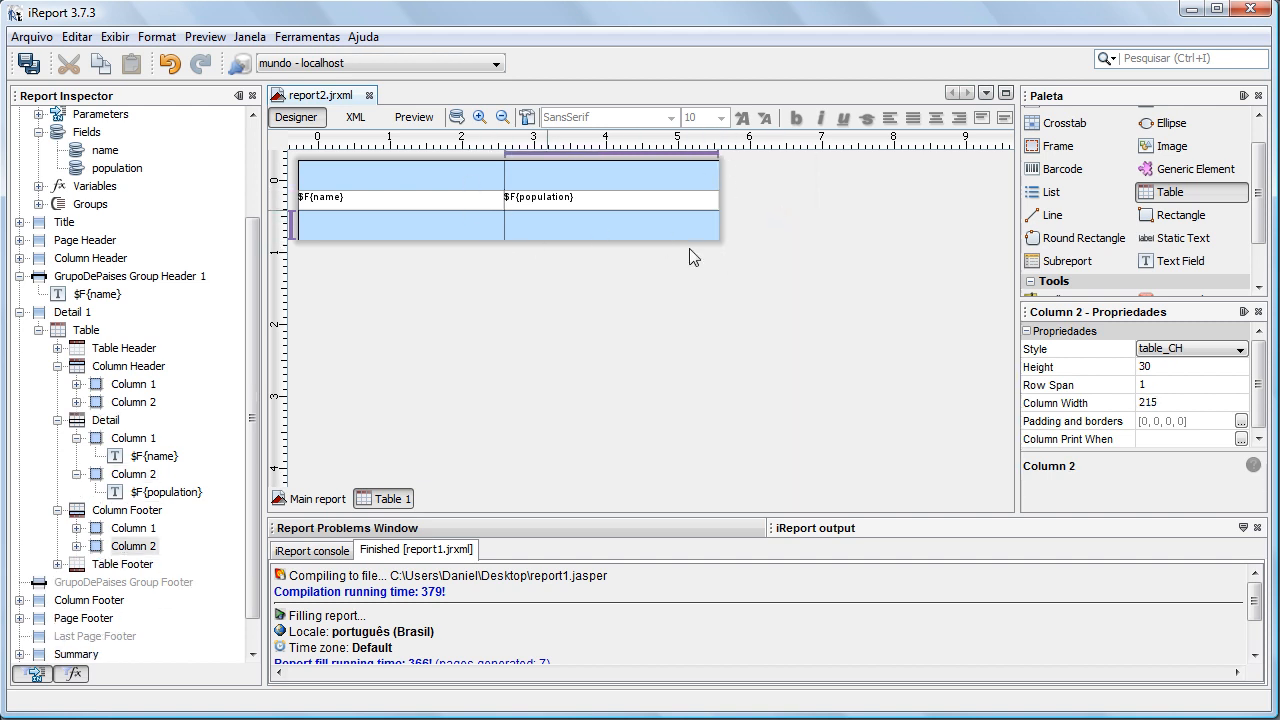
Step: Add static text headings "Cidade" and "População" to the column header cells above the name and population fields
left_click_drag(1190, 242, 385, 176)
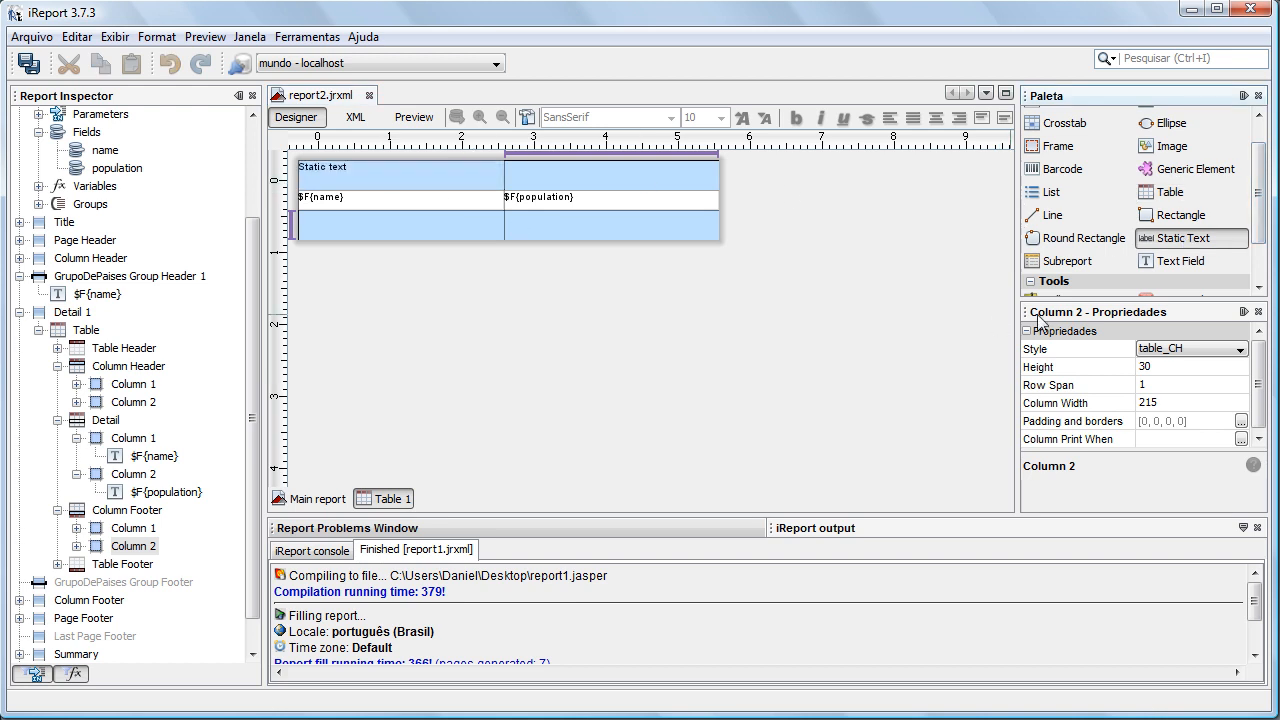
left_click_drag(632, 180, 508, 190)
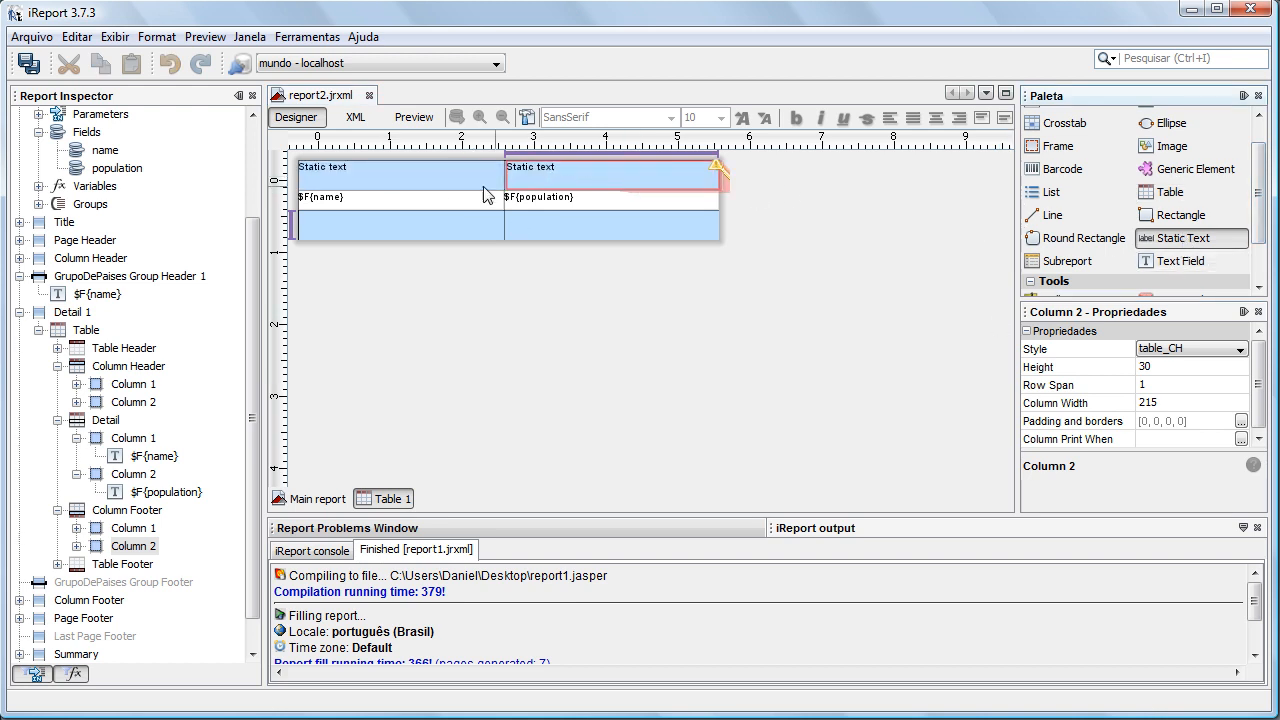
double_click(383, 173)
type("Cidade")
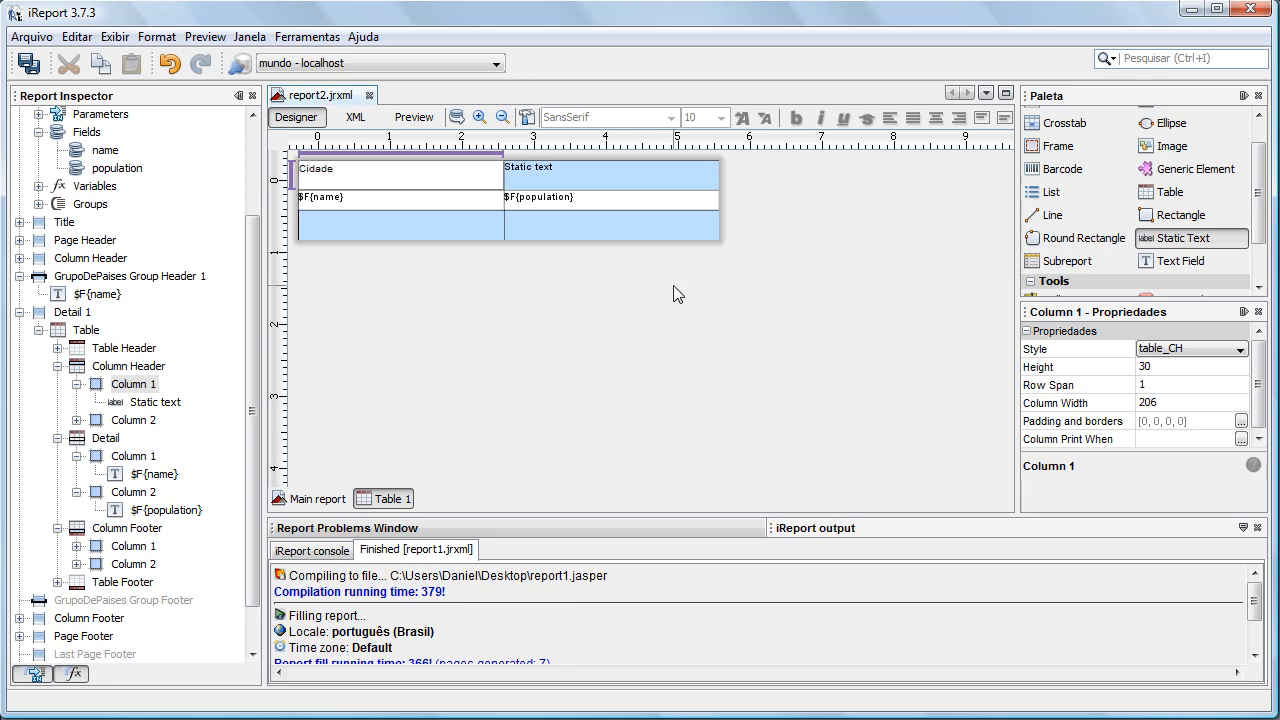
left_click(550, 292)
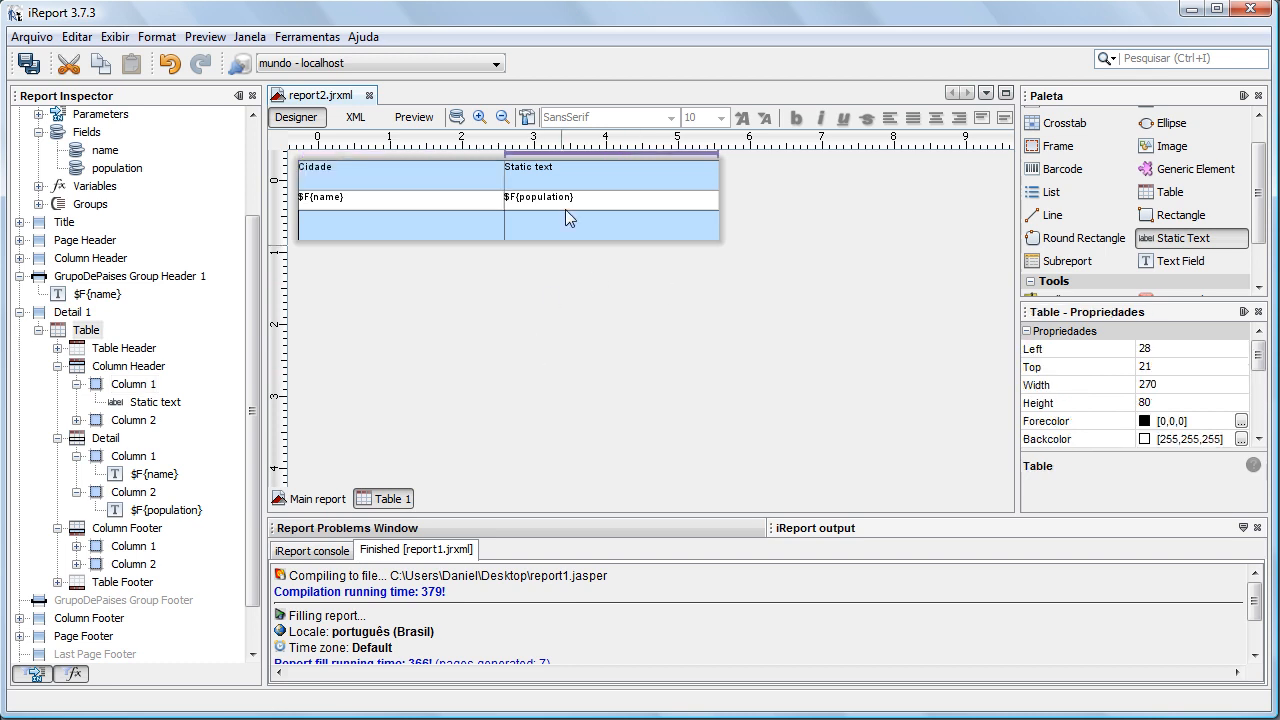
double_click(565, 165)
type("População")
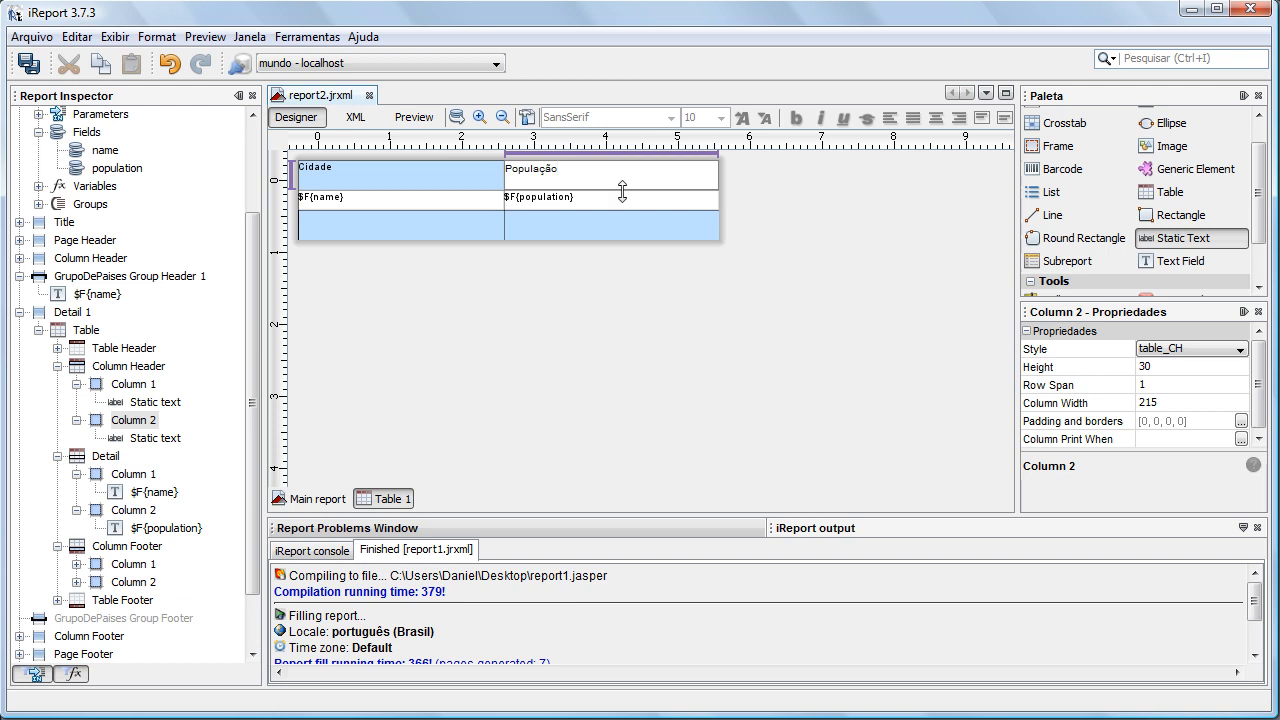
left_click(598, 311)
Step: Format the Cidade heading as bold, underlined, size 14 and vertically centred in its cell
left_click(395, 171)
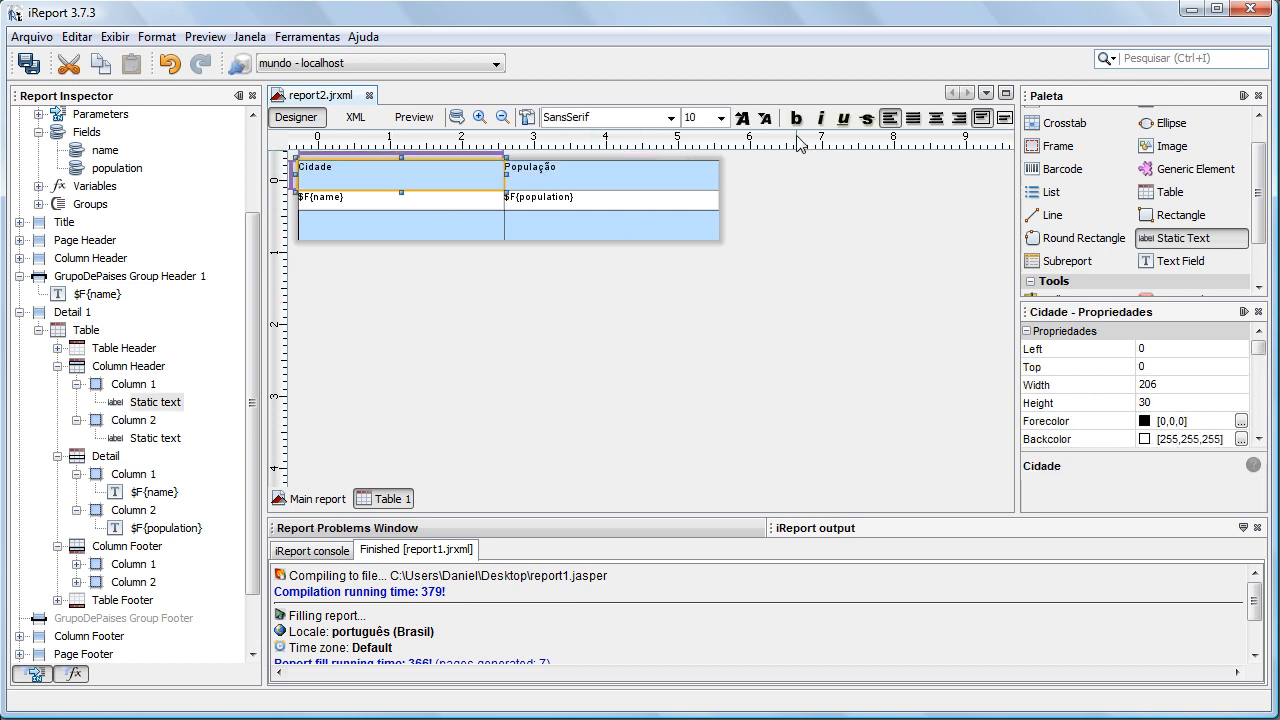
left_click(1004, 118)
left_click(744, 118)
left_click(744, 118)
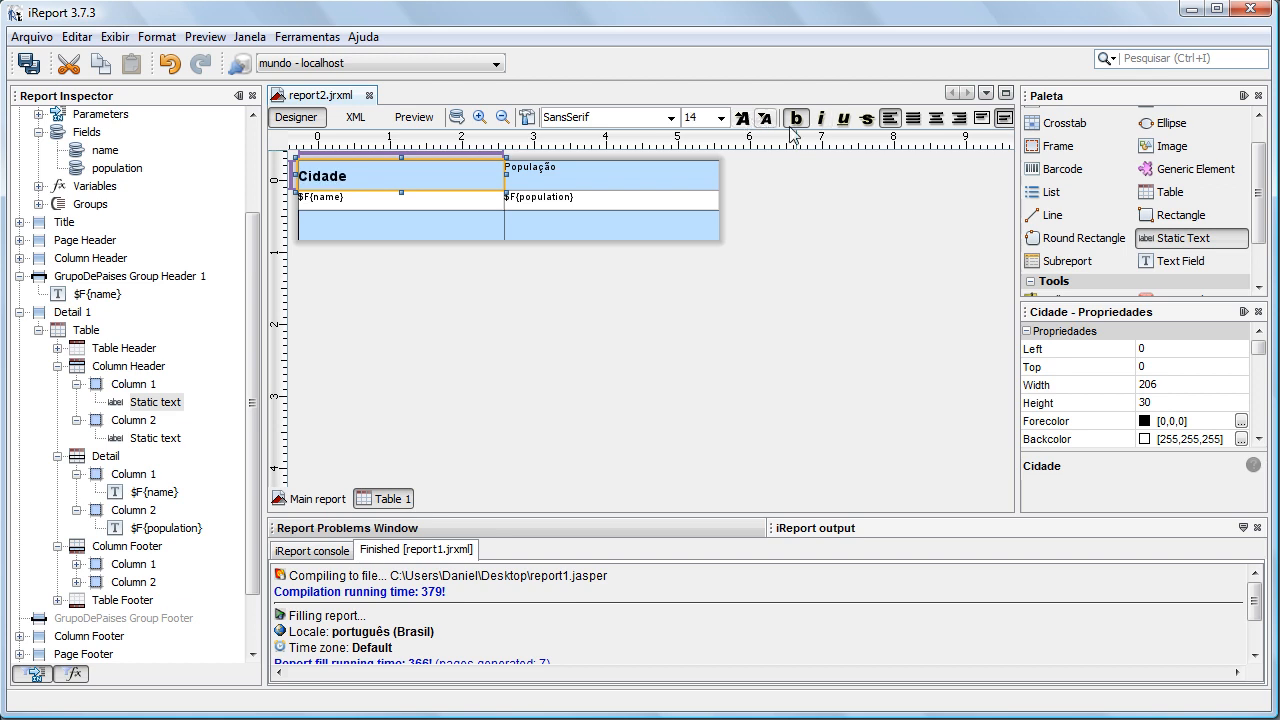
left_click(835, 119)
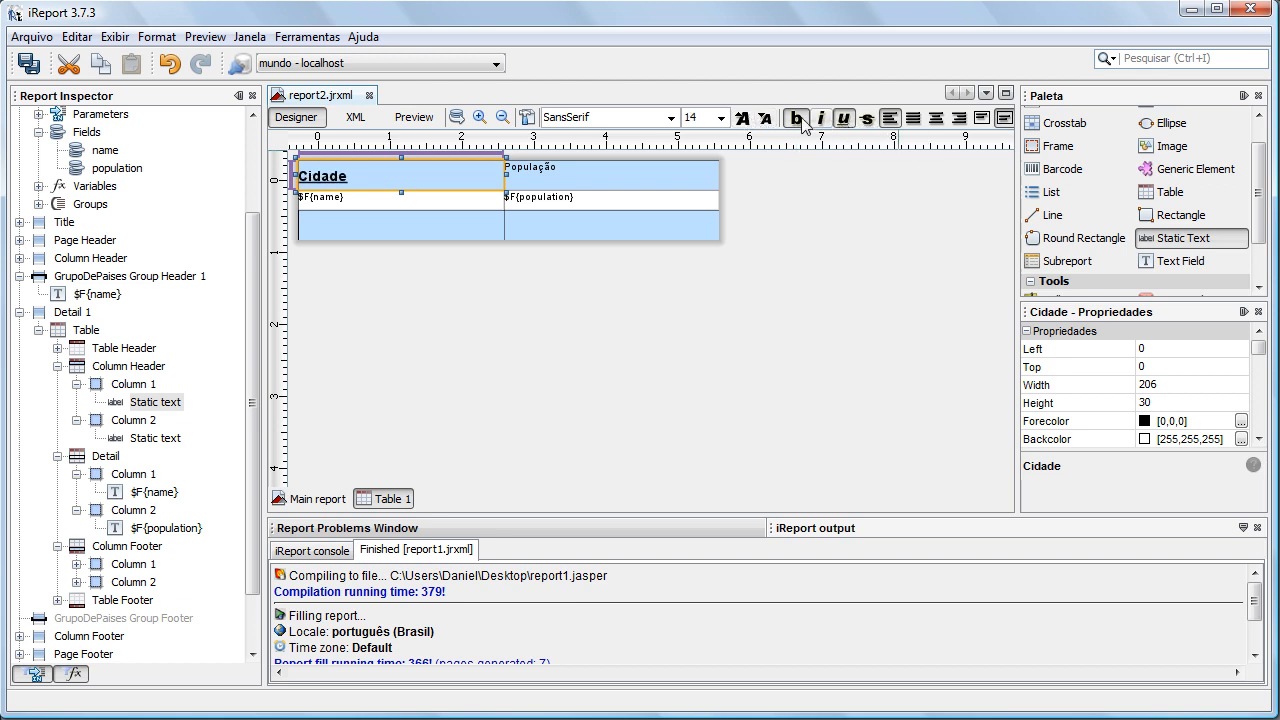
Step: Format the População heading as bold, underlined, size 14 and centred both horizontally and vertically
left_click(604, 174)
left_click(805, 118)
left_click(936, 118)
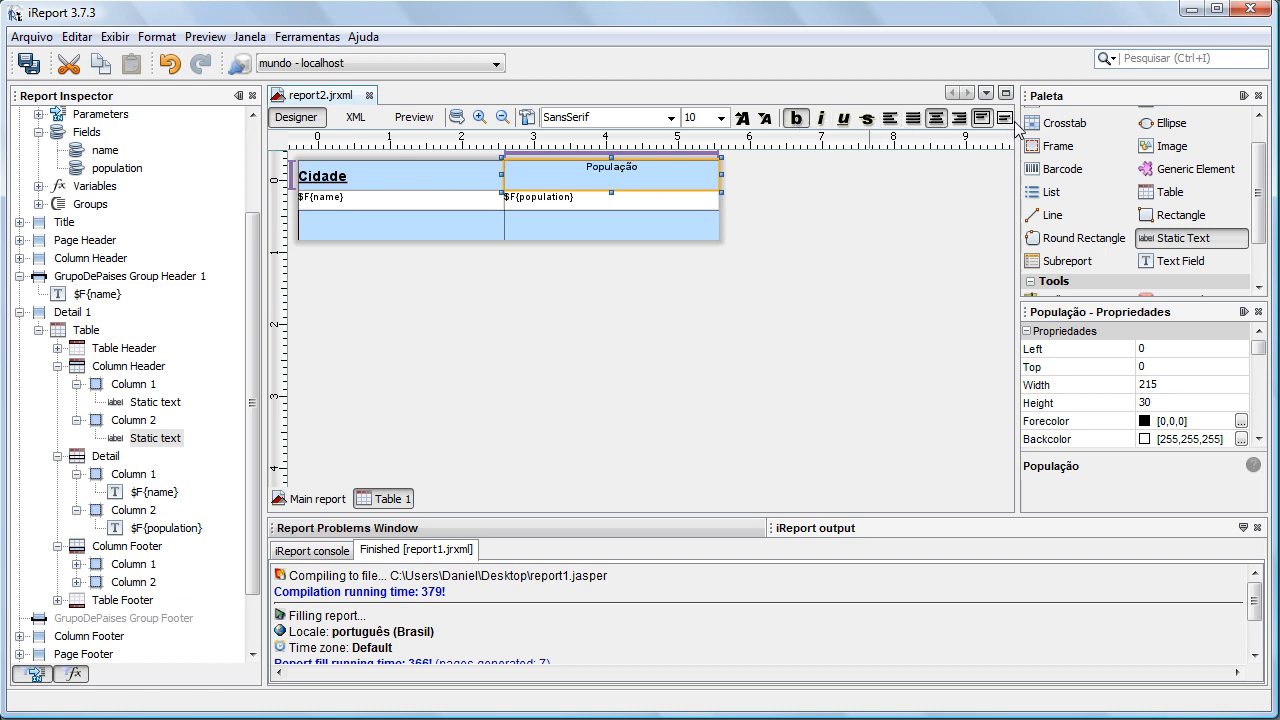
left_click(742, 118)
left_click(742, 118)
left_click(742, 118)
left_click(765, 118)
left_click(843, 118)
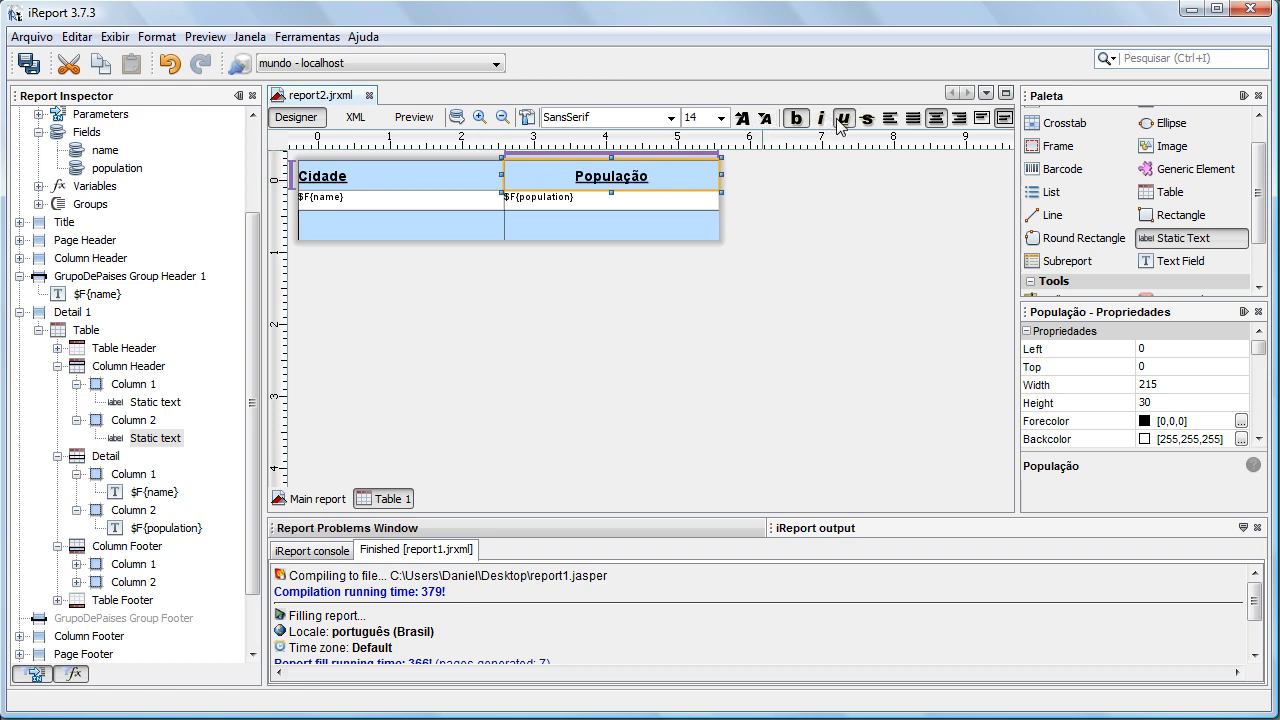
left_click(715, 268)
left_click(588, 182)
left_click(513, 283)
Step: Centre the name and population detail fields vertically and also centre the population field horizontally
left_click(462, 201)
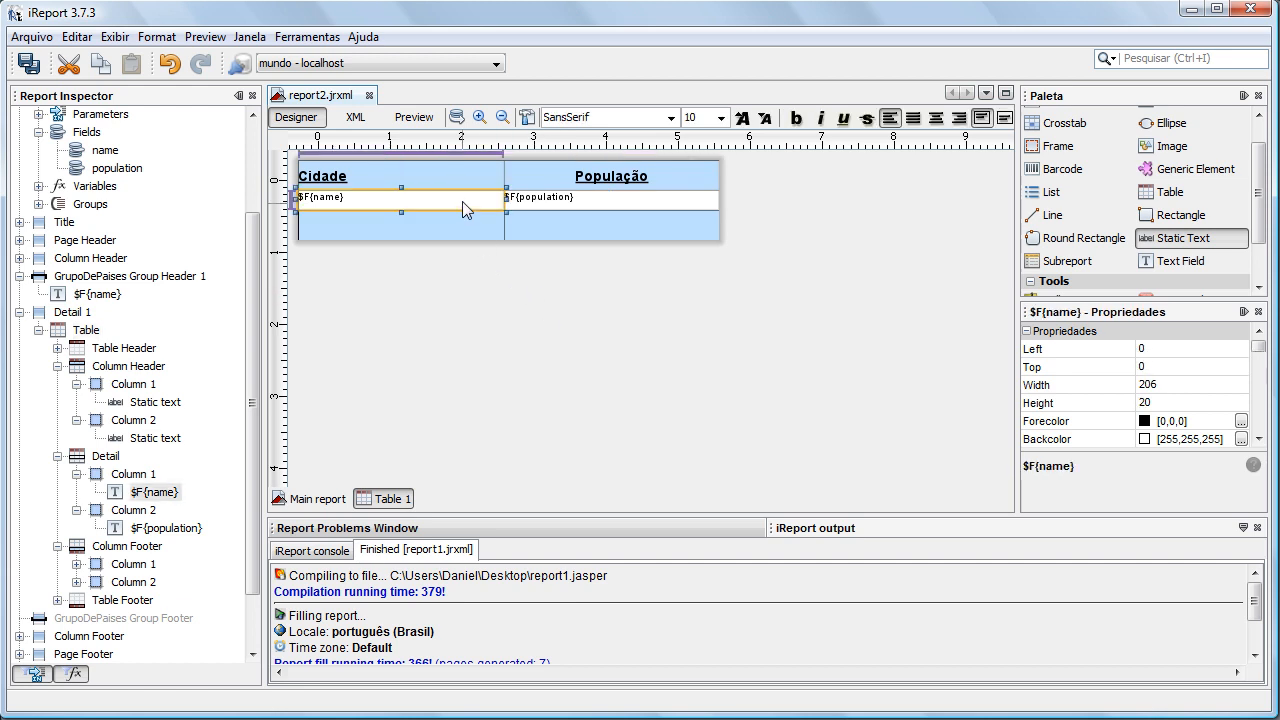
left_click(548, 200, "shift")
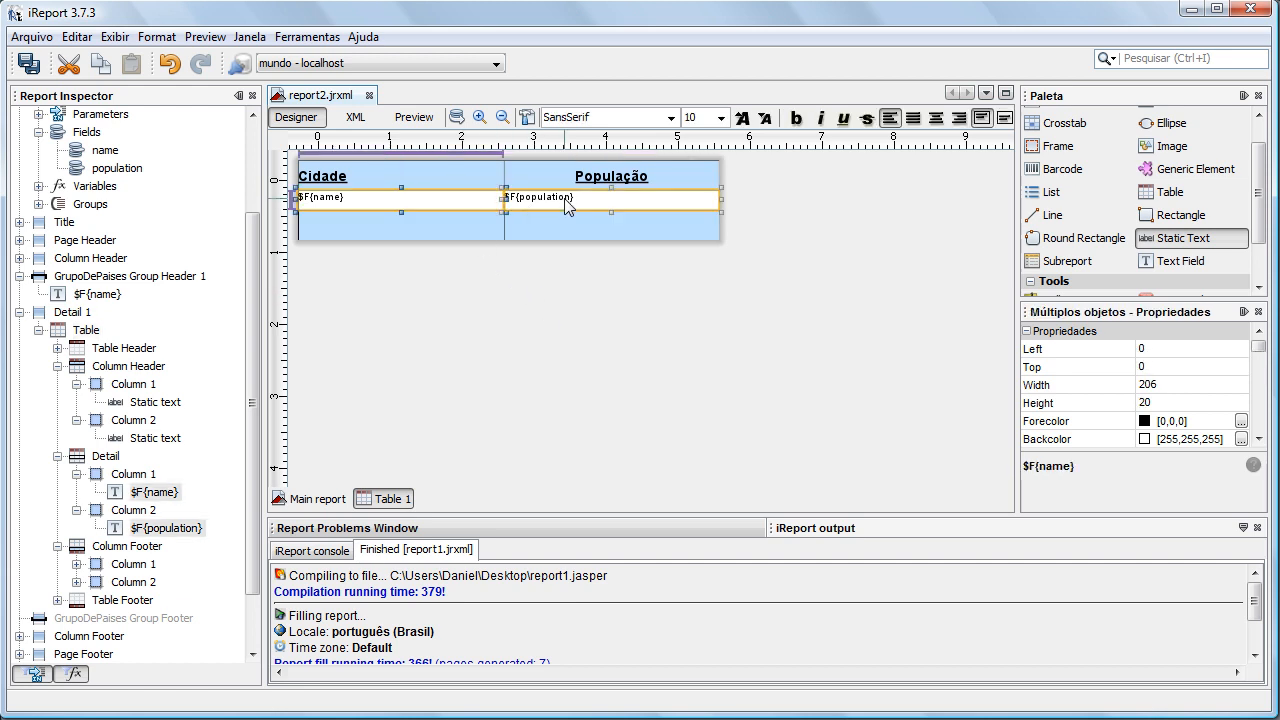
left_click(1004, 118)
left_click(617, 201)
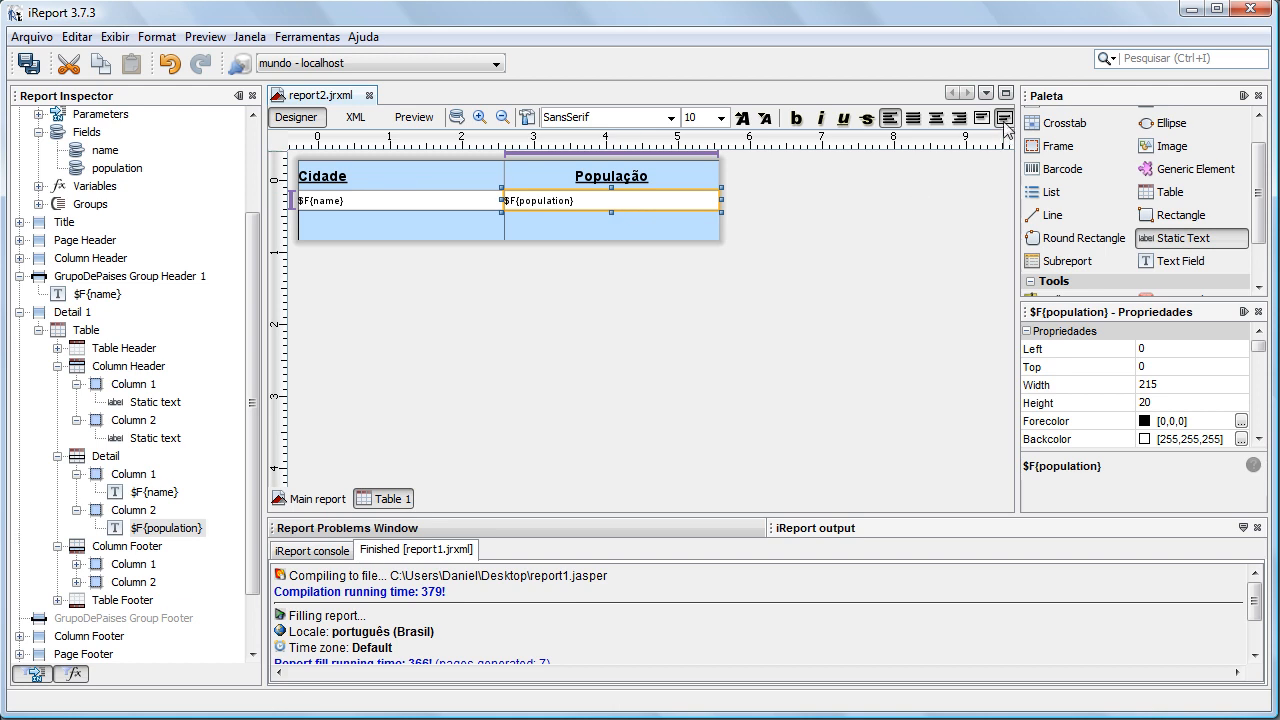
left_click(935, 118)
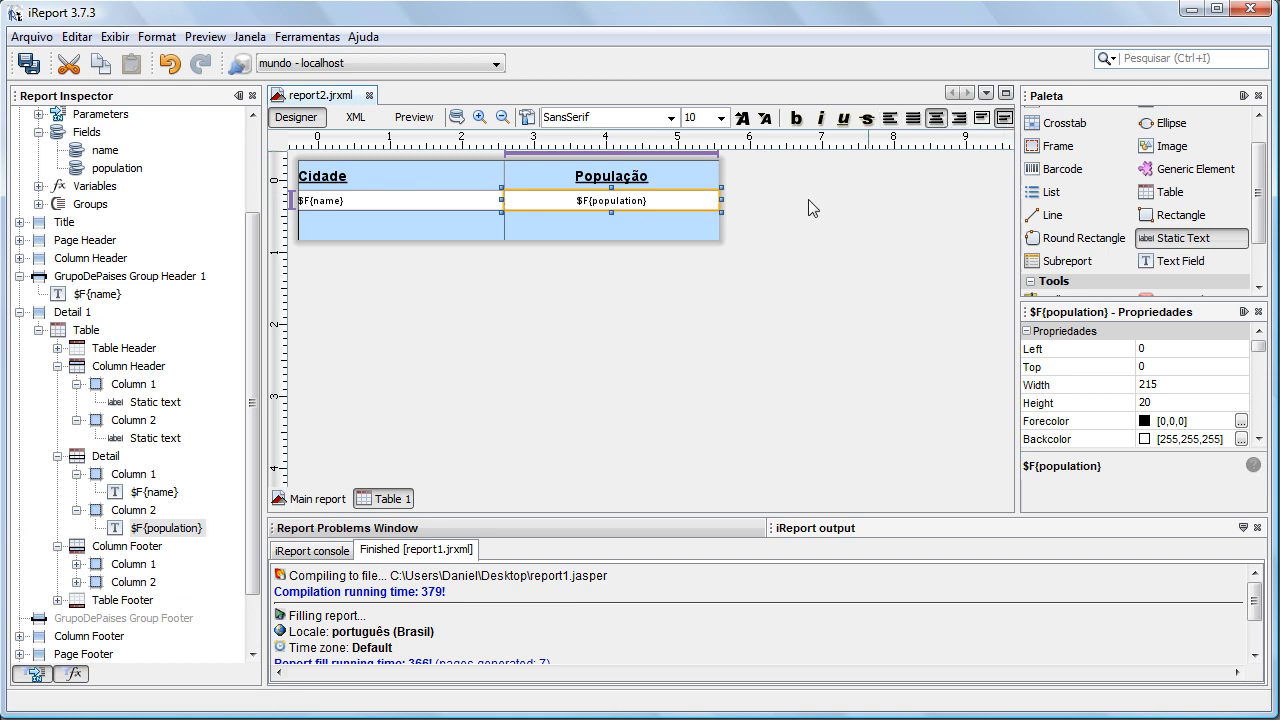
Step: Reduce the height of the table's column footer row and return to the main report layout
left_click(660, 345)
left_click_drag(417, 240, 414, 227)
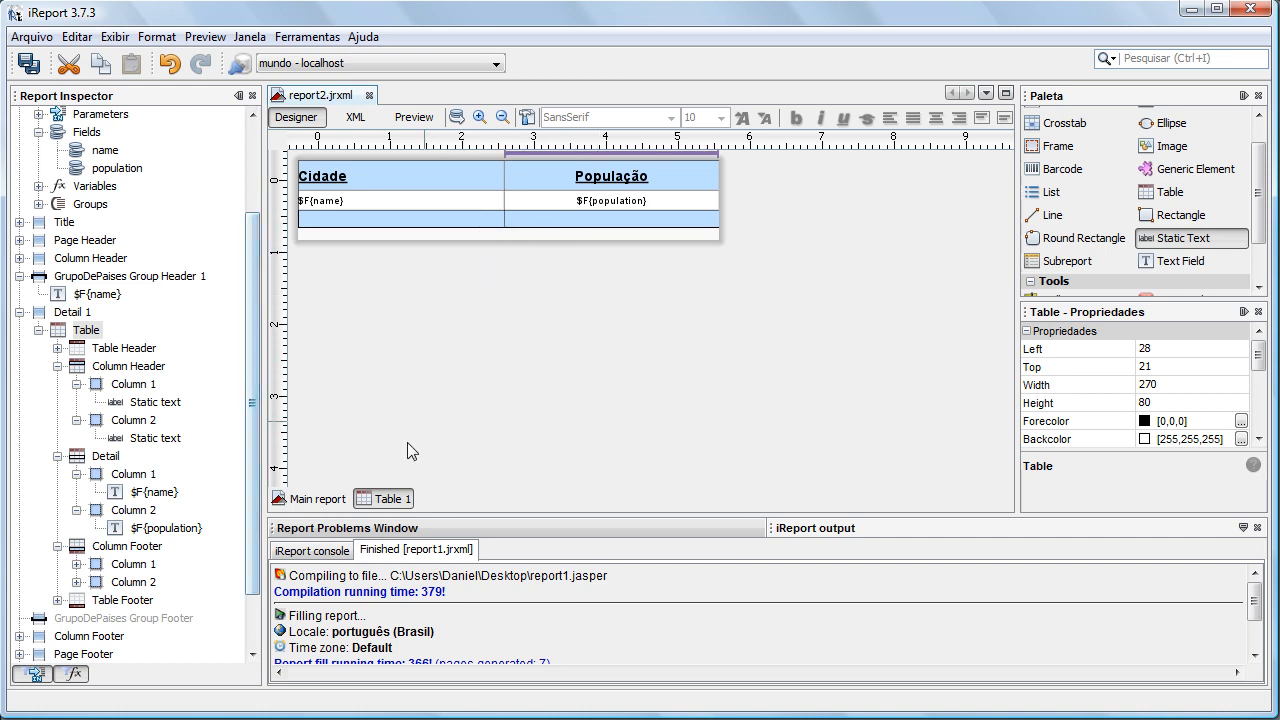
left_click(318, 499)
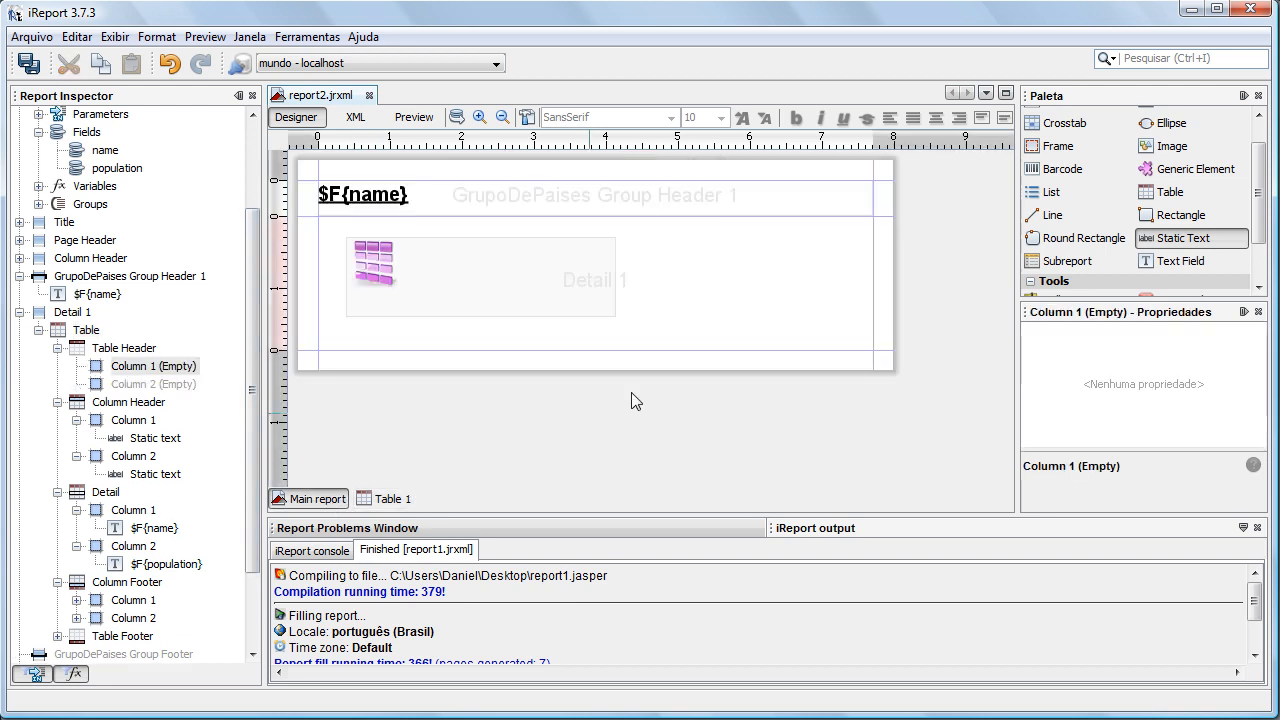
Step: Move the table to the upper-left corner of the Detail 1 band and widen it to 555
left_click(933, 230)
left_click(561, 270)
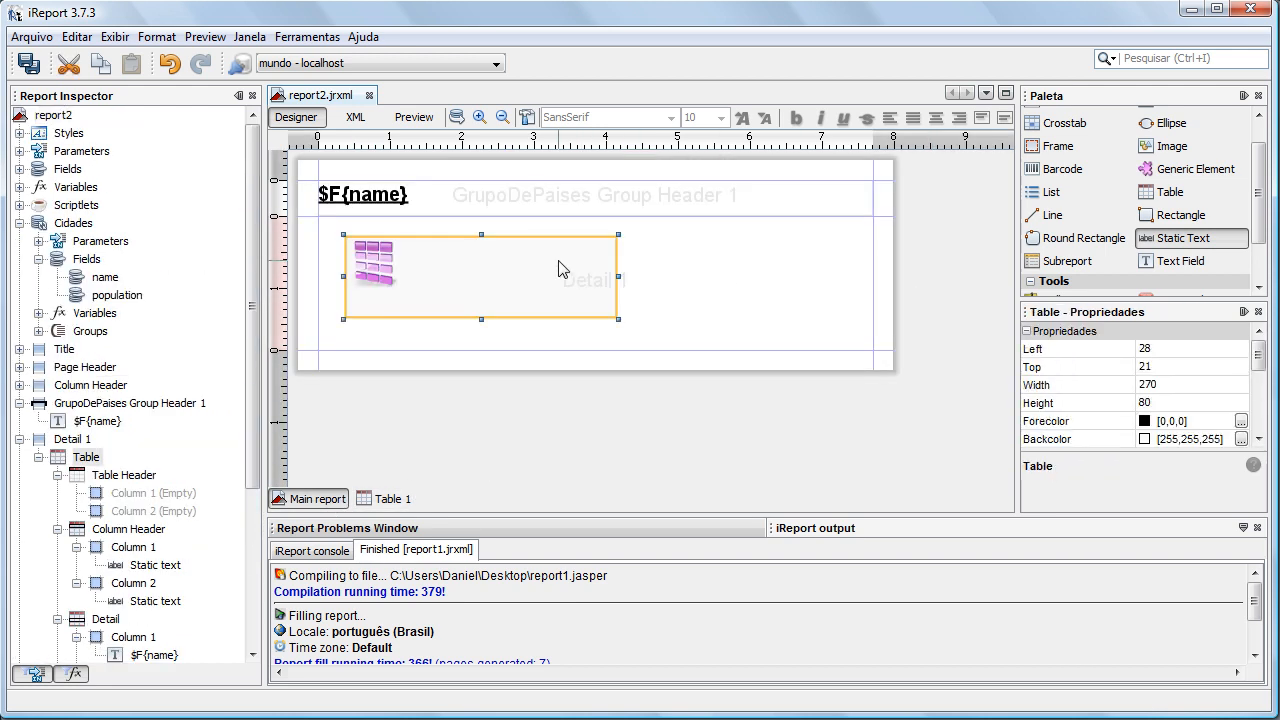
left_click_drag(487, 276, 459, 257)
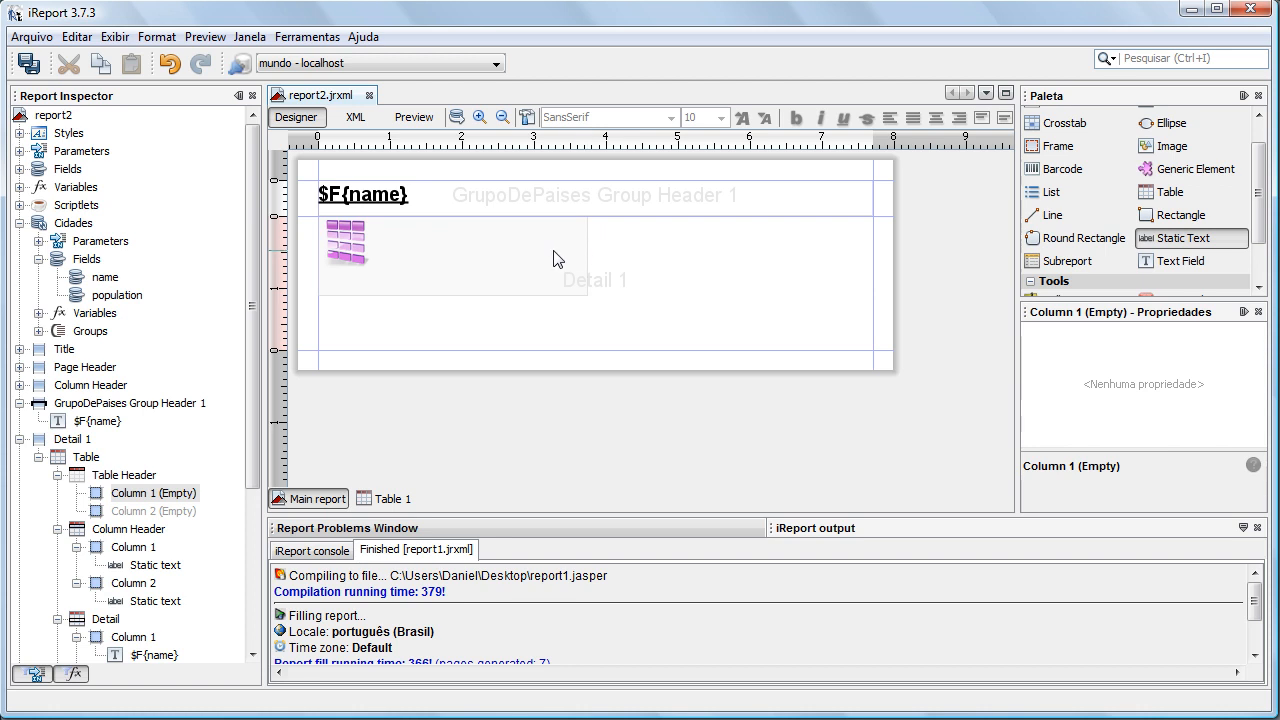
left_click_drag(591, 256, 870, 262)
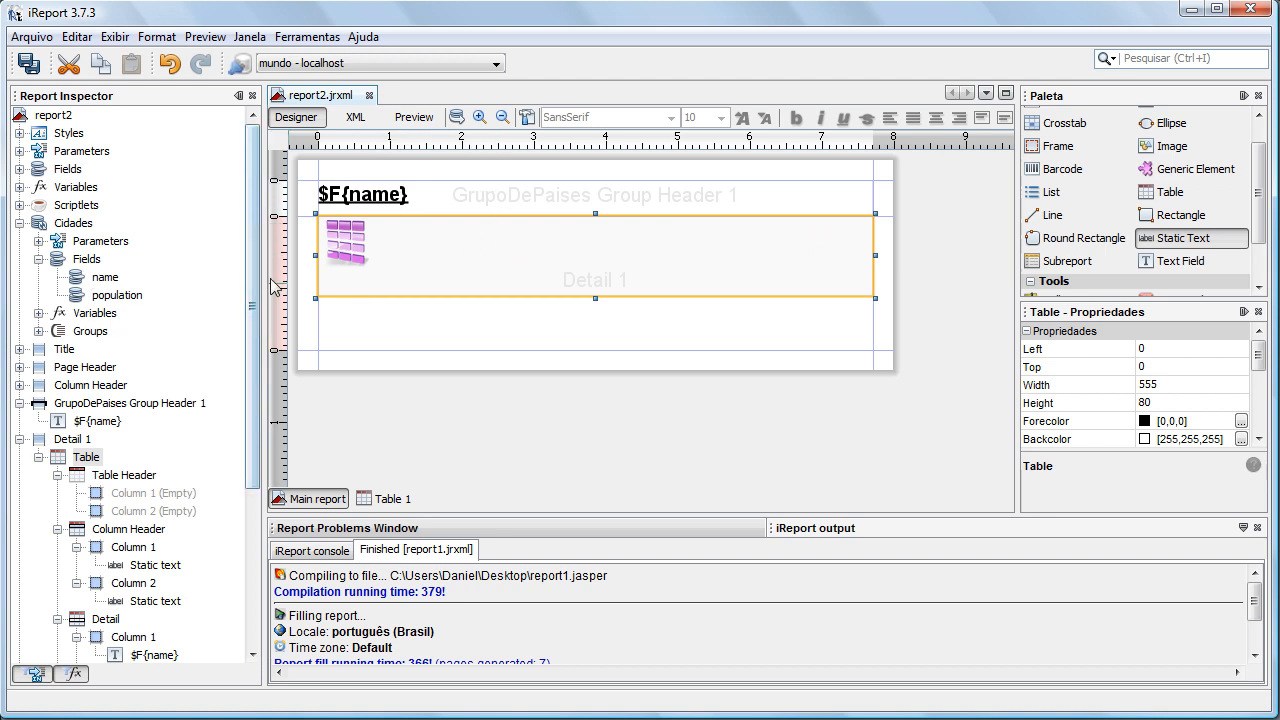
Step: Review the SQL query of the Cidades dataset and close it without changes
left_click(37, 262)
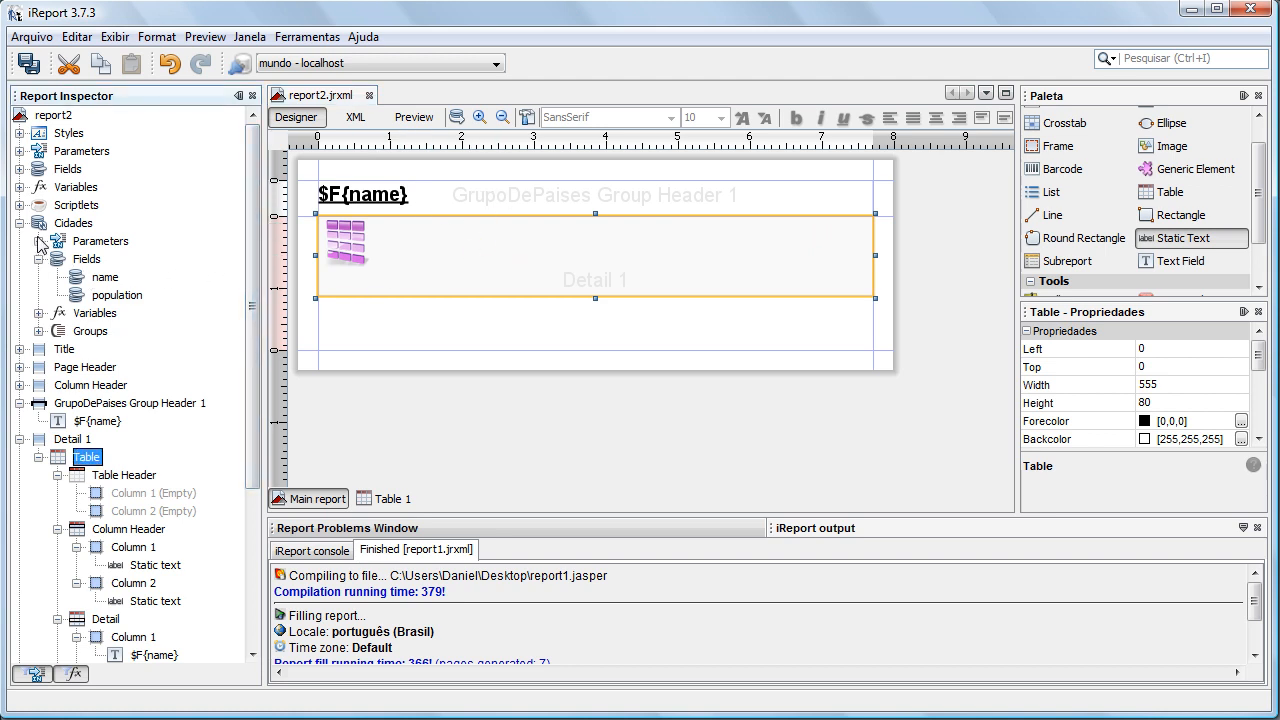
left_click(66, 226)
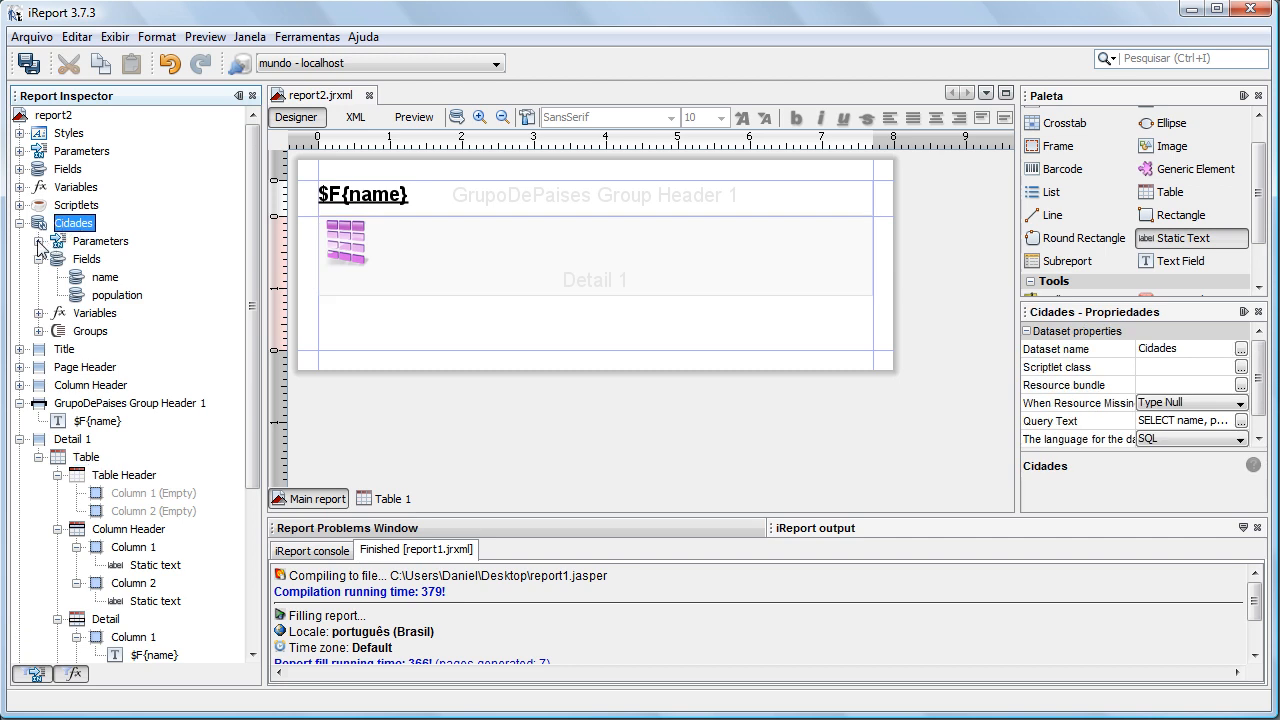
right_click(79, 233)
left_click(130, 263)
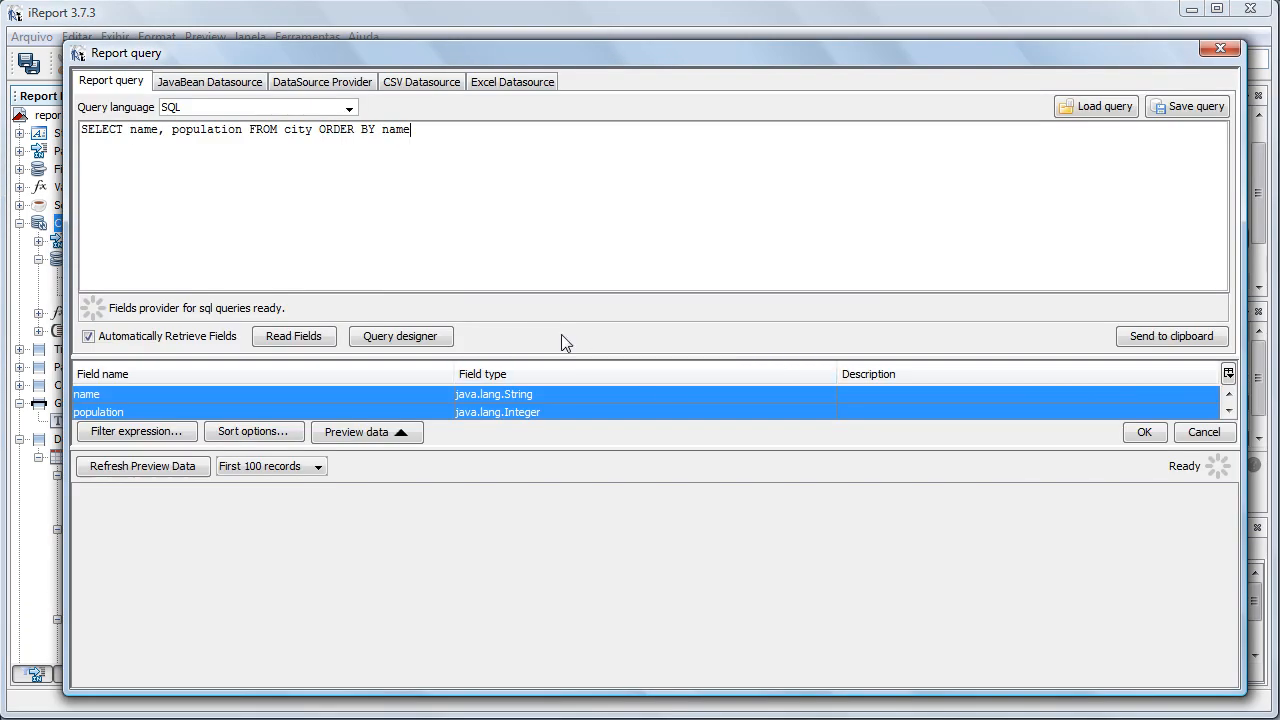
left_click(1218, 49)
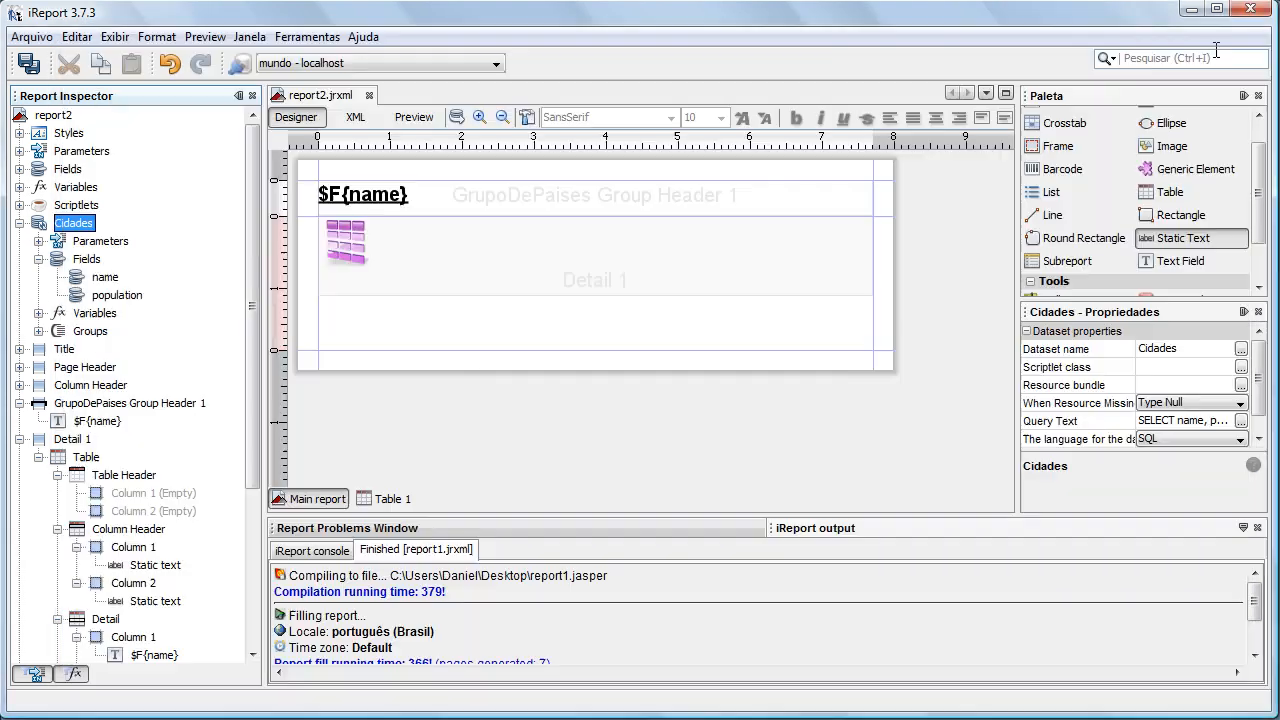
Step: Add a parameter named COD_PAIS to the Cidades dataset
left_click(85, 243)
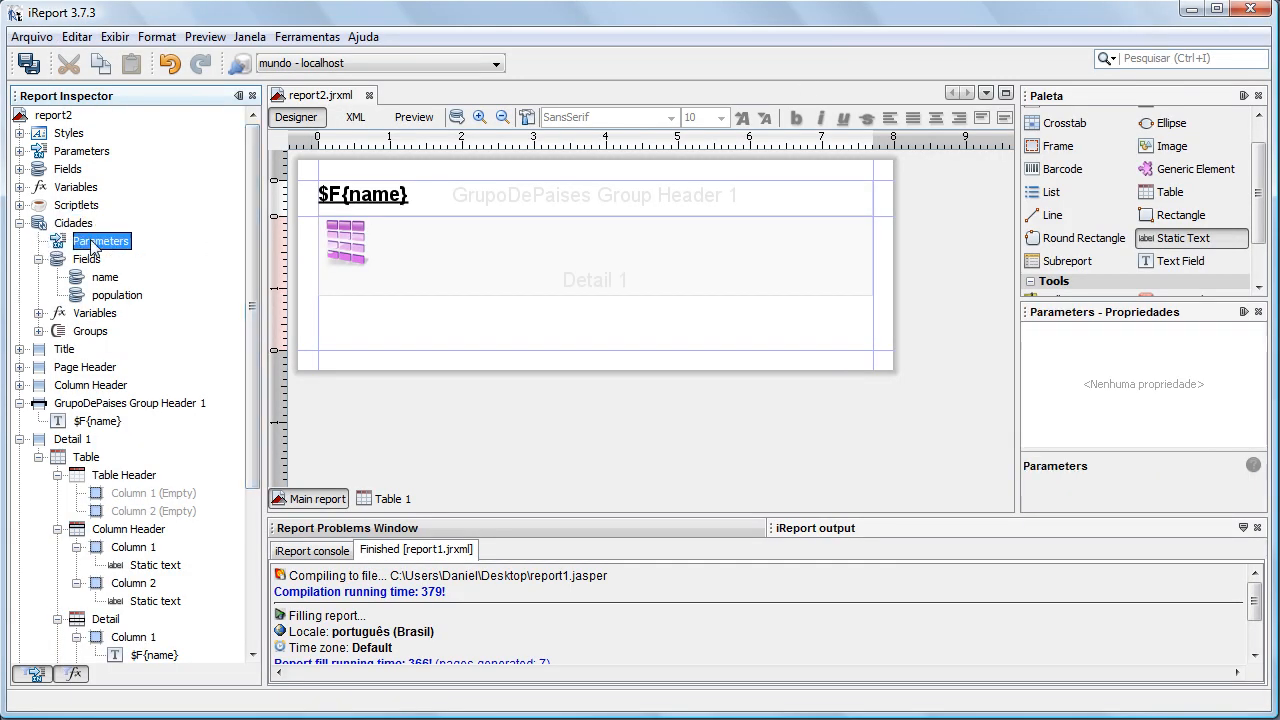
right_click(100, 247)
left_click(150, 252)
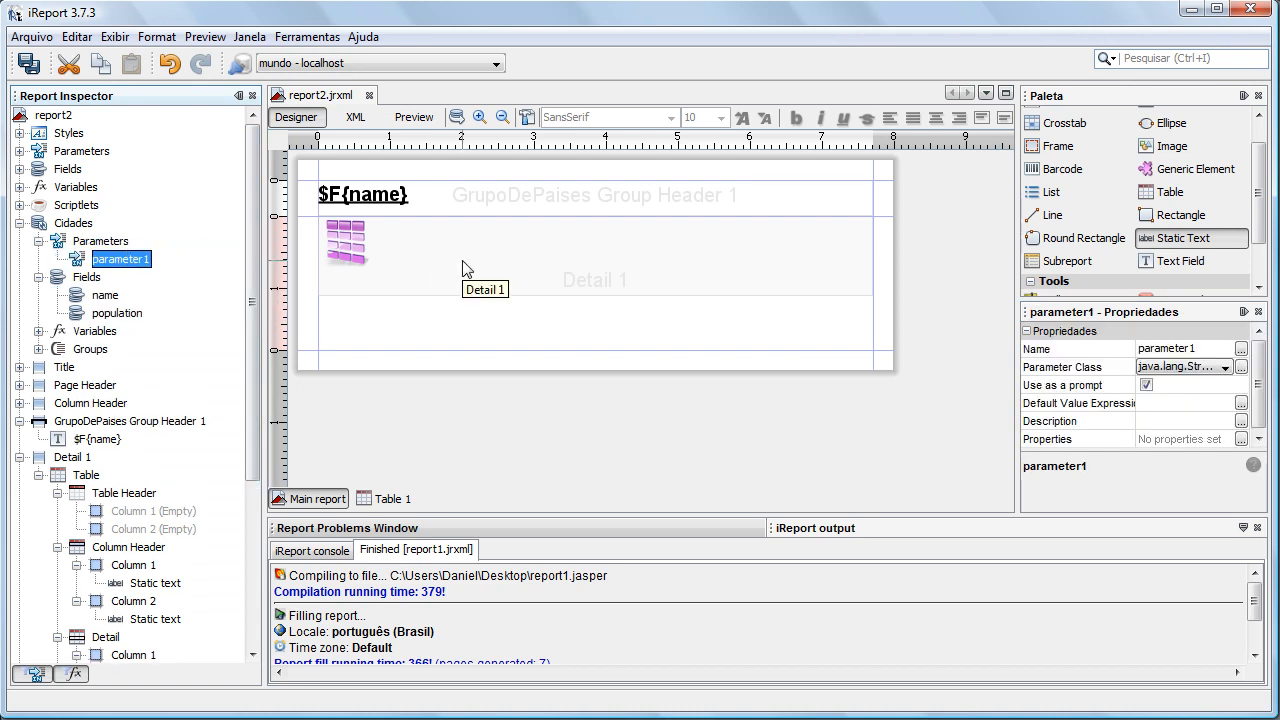
left_click(1162, 349)
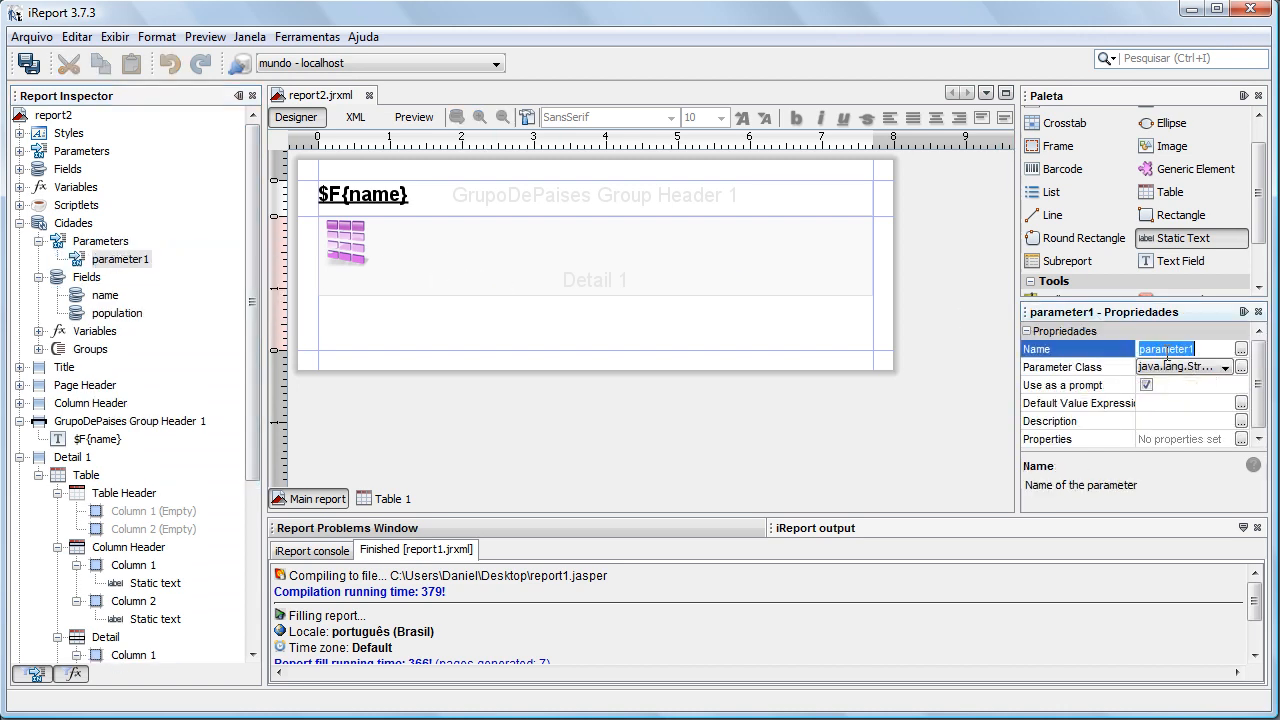
type("COD_PAIS")
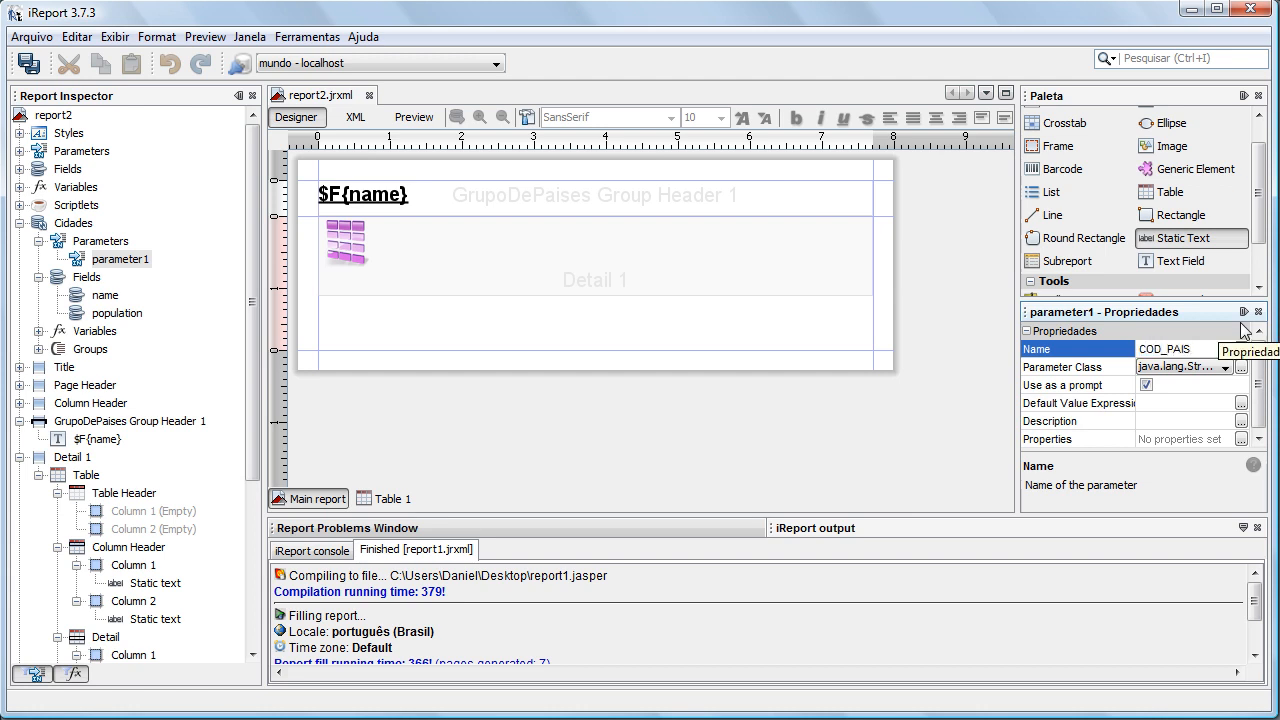
key("Return")
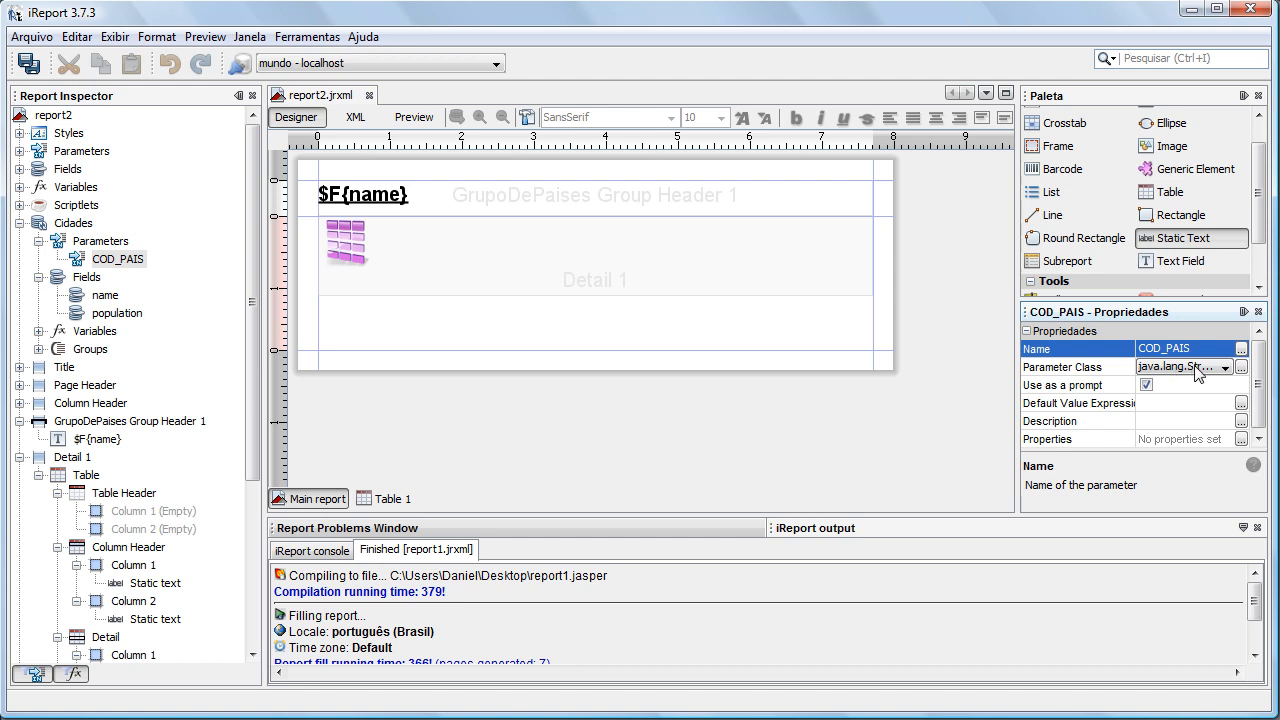
Step: Check the properties of the main report's code field, including its field class
left_click(19, 169)
left_click(86, 187)
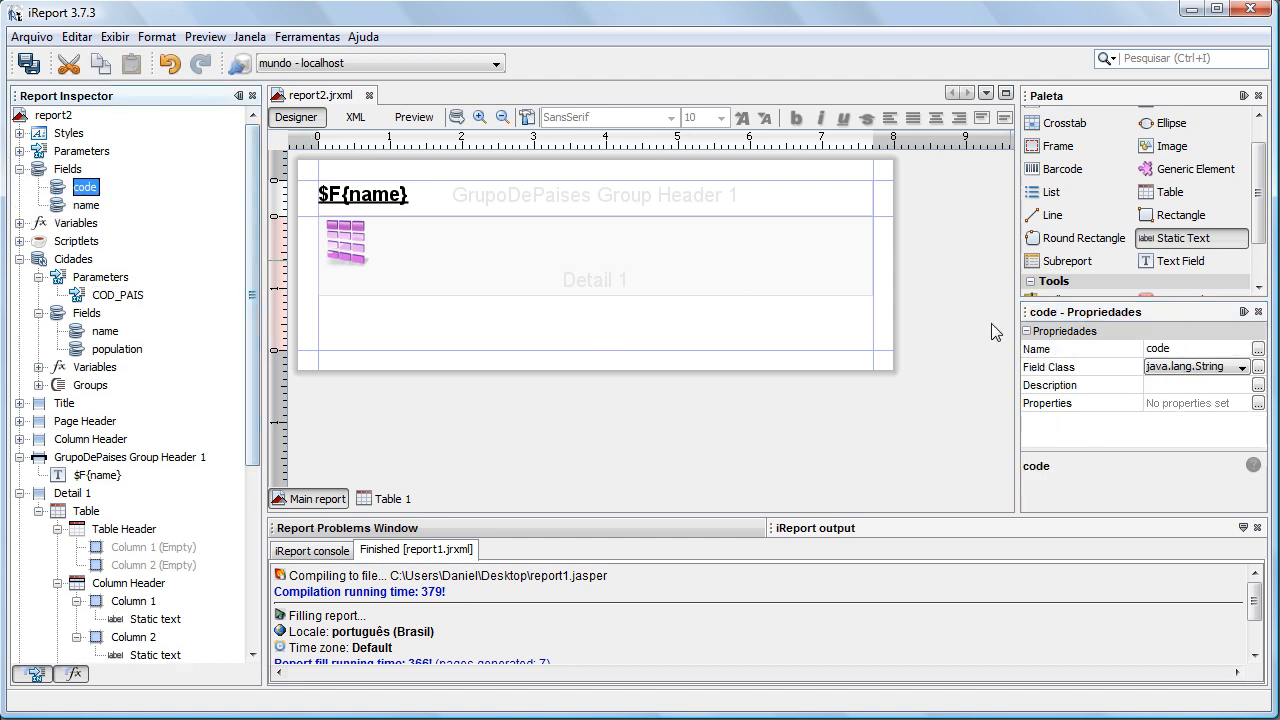
left_click(19, 169)
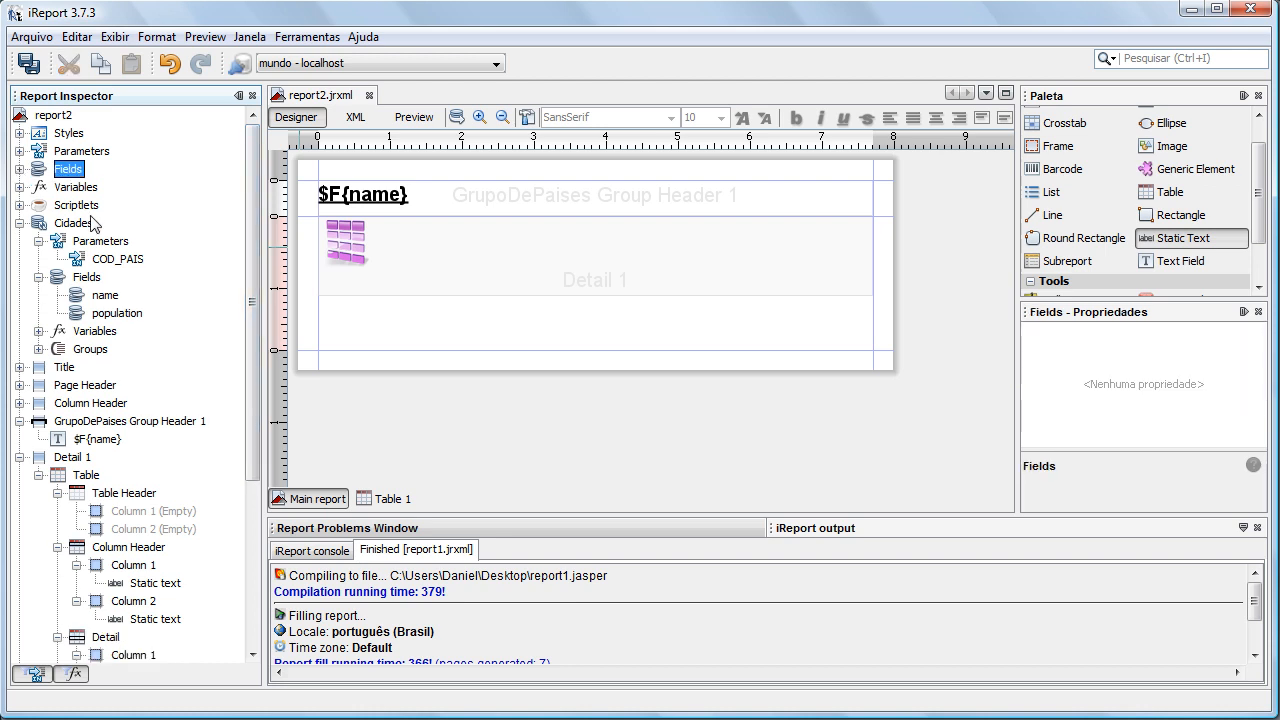
left_click(448, 268)
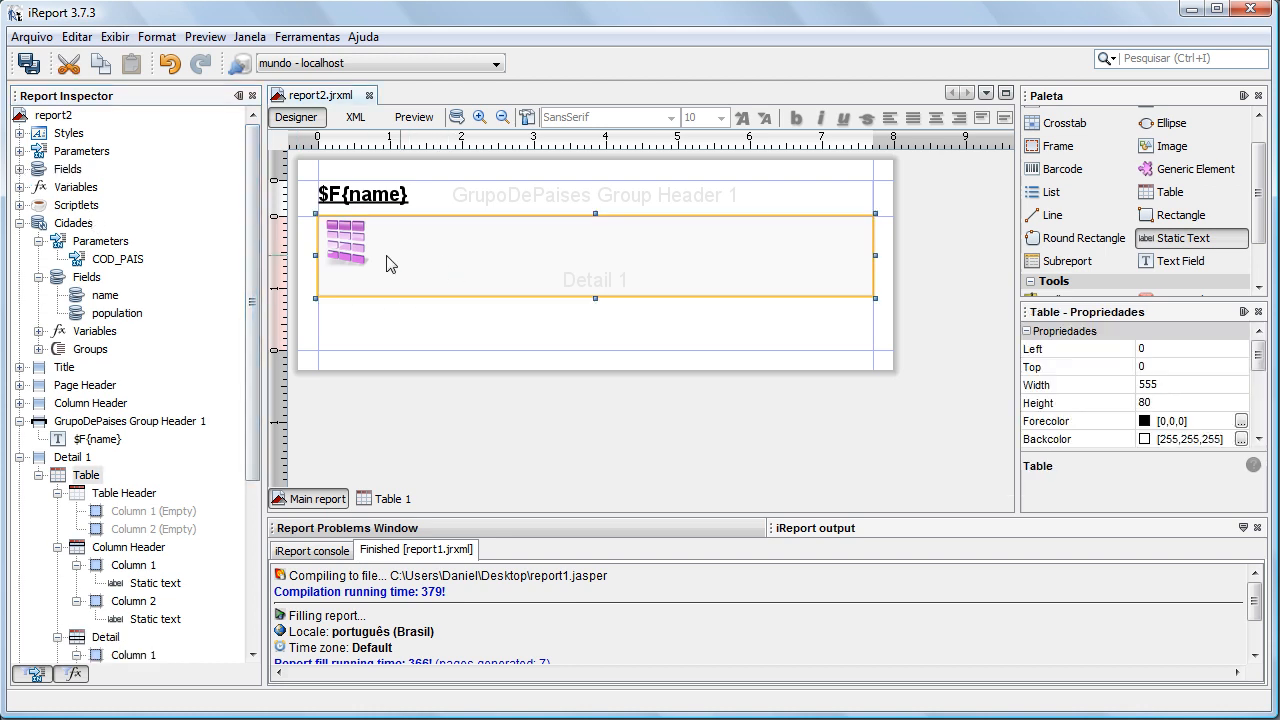
left_click(120, 260)
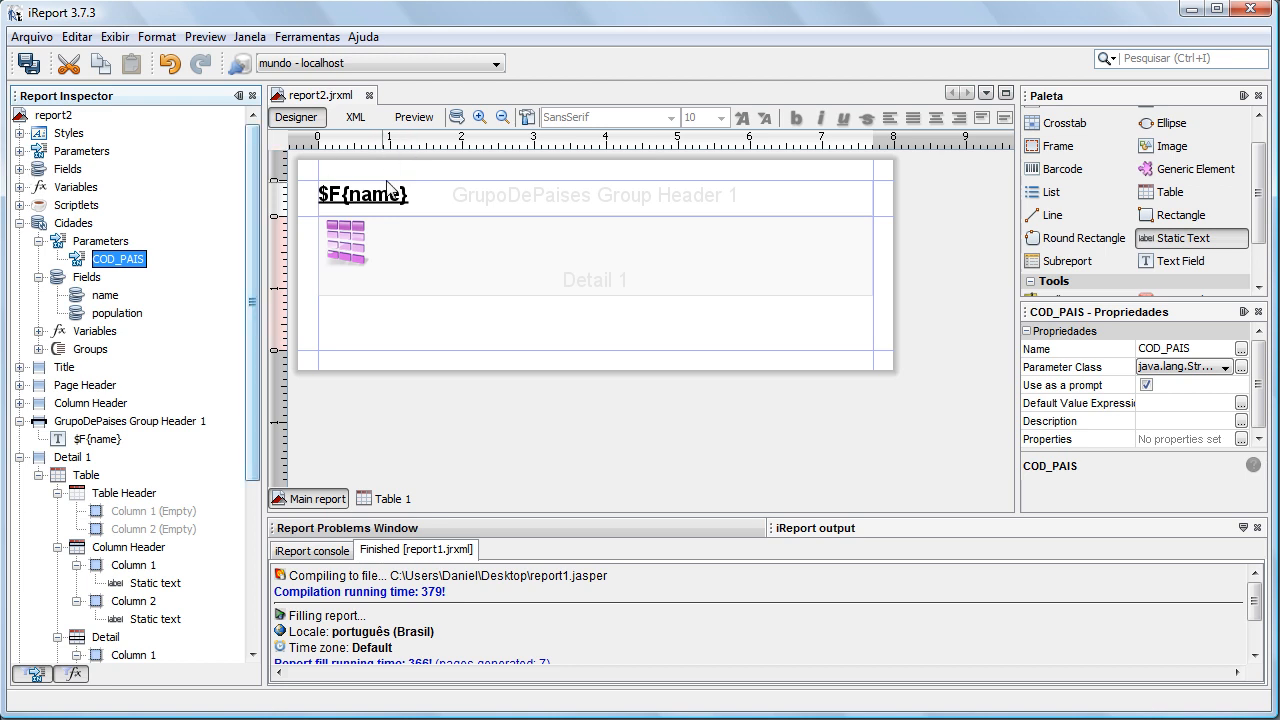
left_click(406, 261)
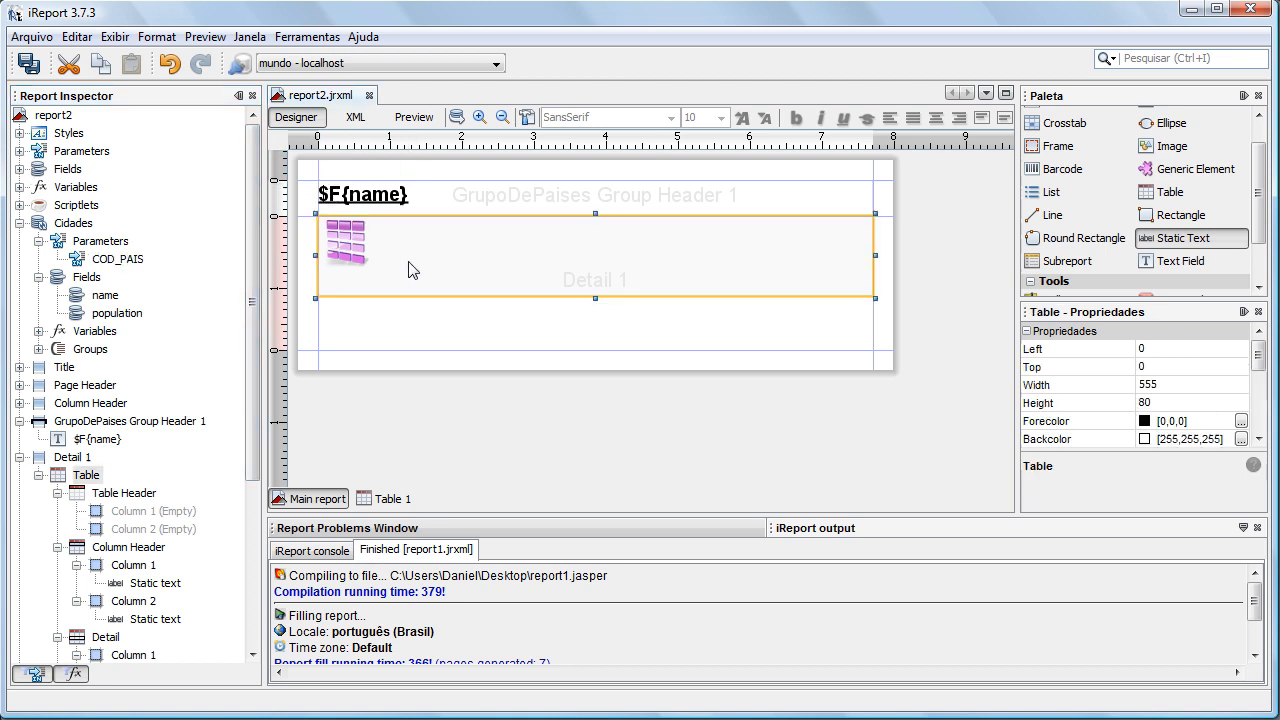
left_click(59, 226)
right_click(398, 234)
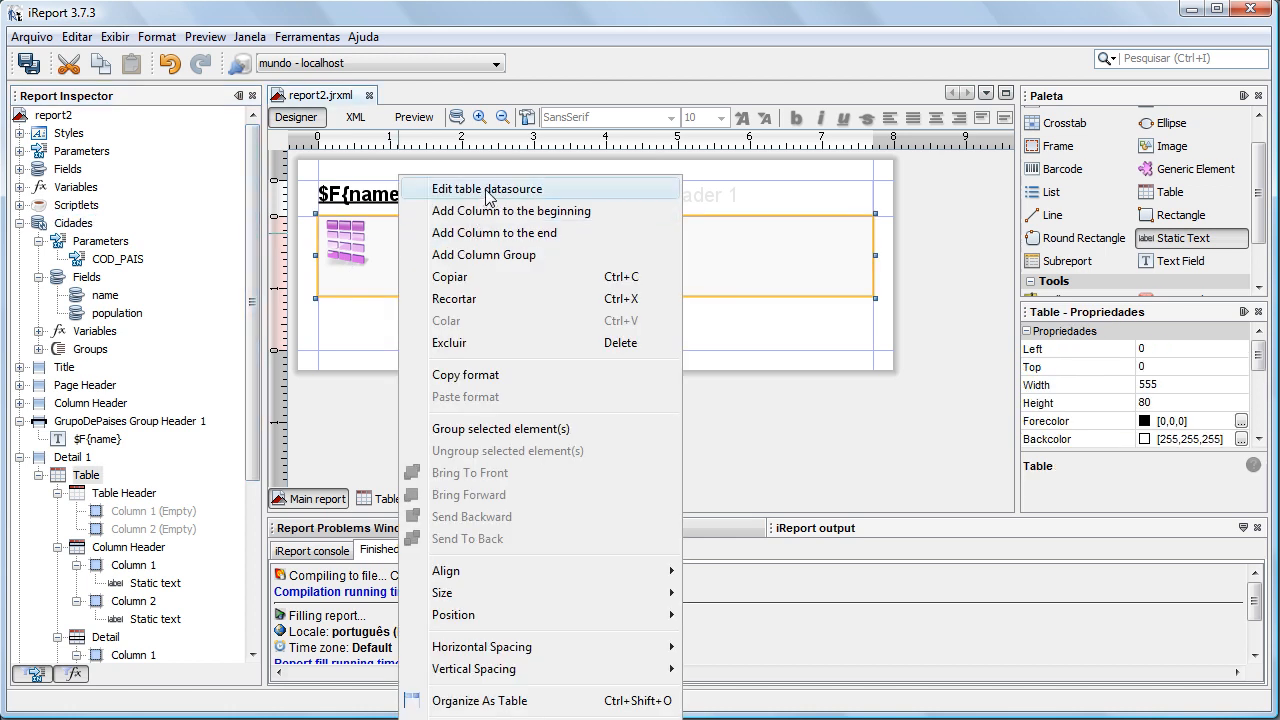
left_click(355, 307)
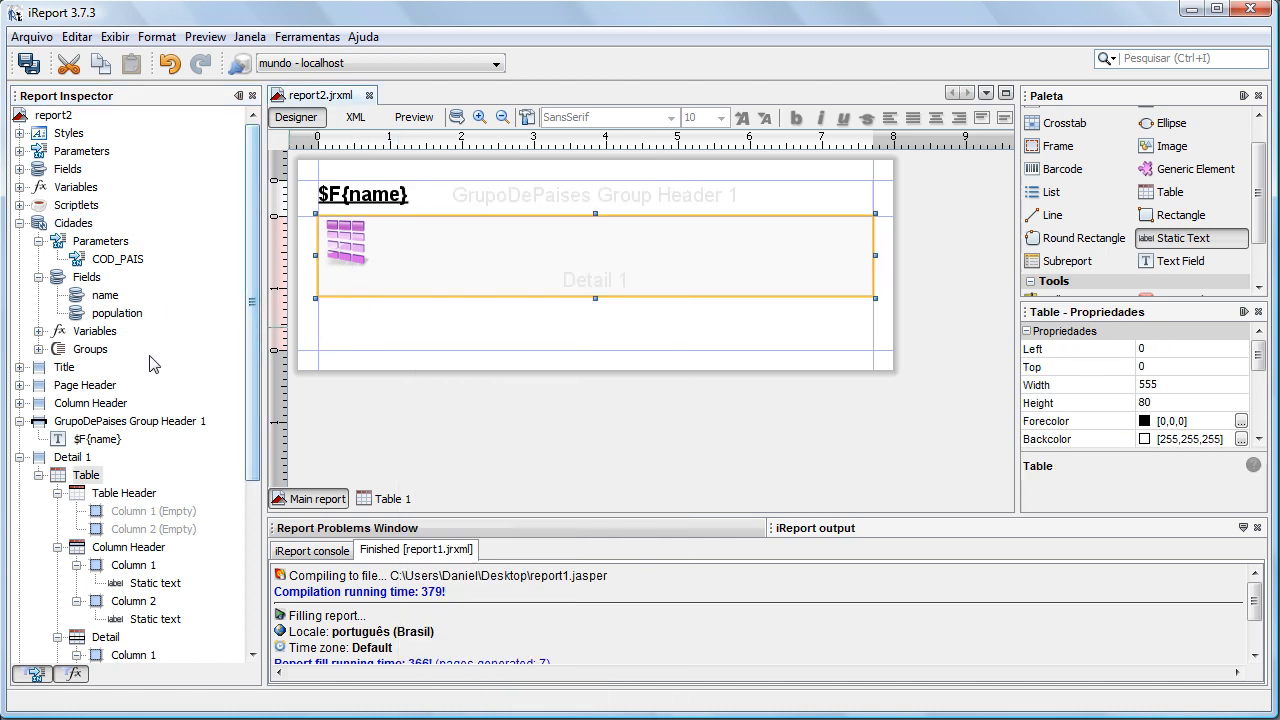
left_click(88, 476)
right_click(88, 476)
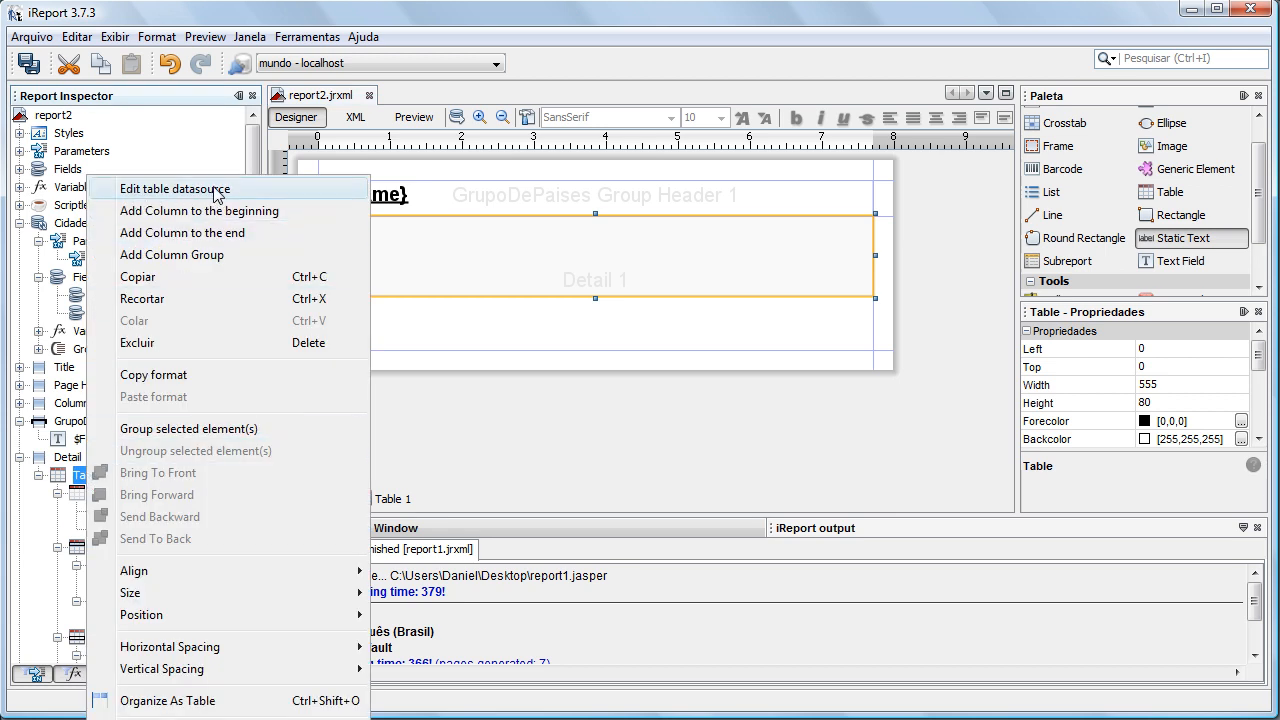
left_click(493, 318)
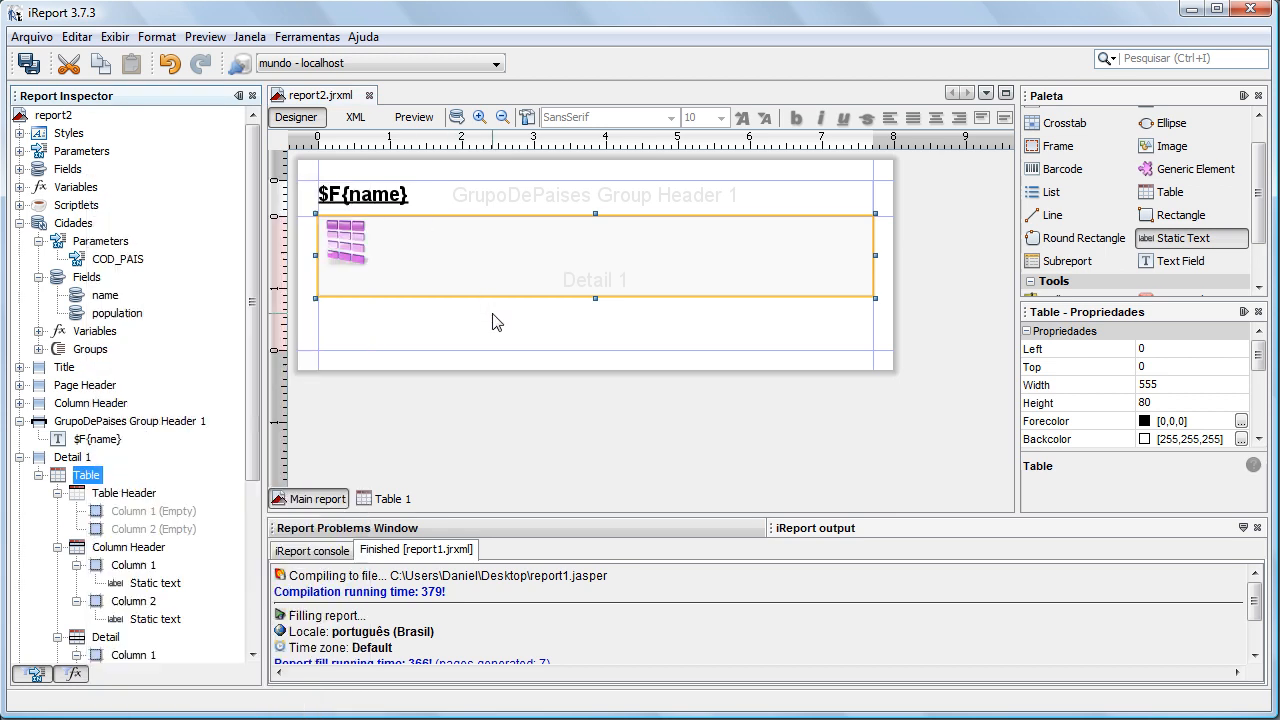
Step: Set the table's Cidades dataset run to use the connection expression $P{REPORT_CONNECTION}
right_click(481, 262)
left_click(565, 188)
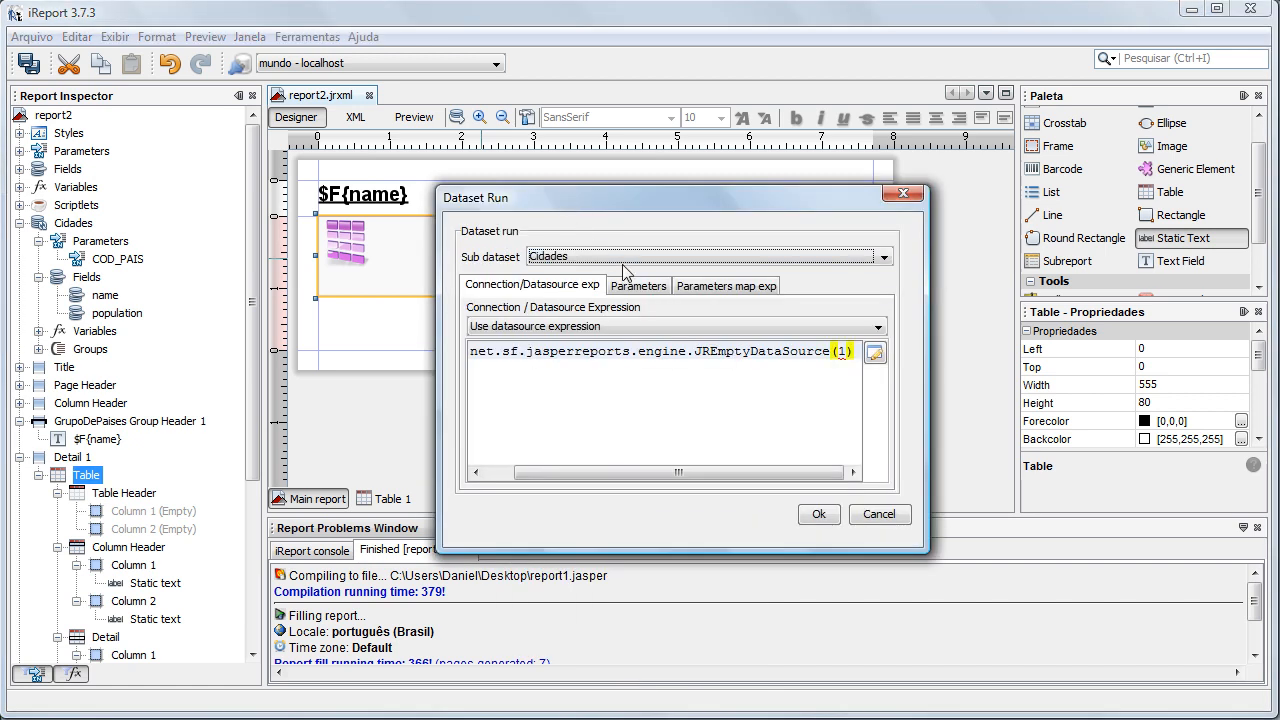
left_click(868, 328)
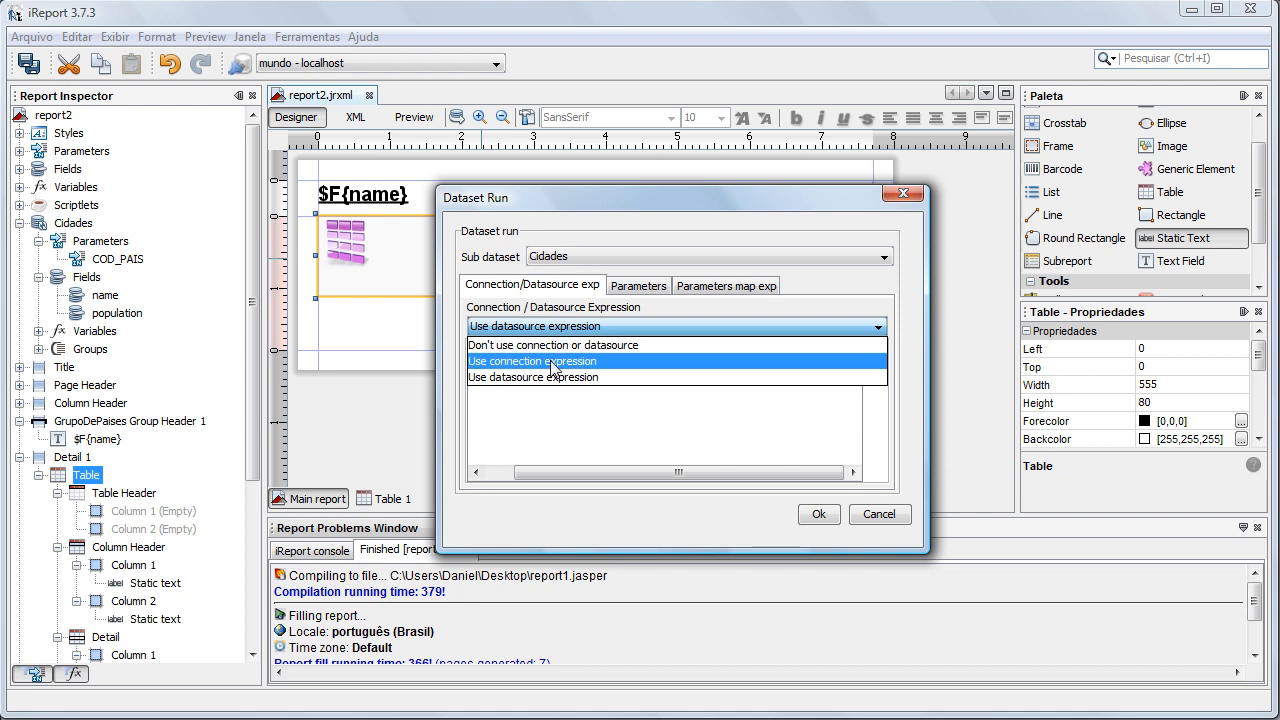
left_click(572, 418)
left_click_drag(575, 352, 405, 358)
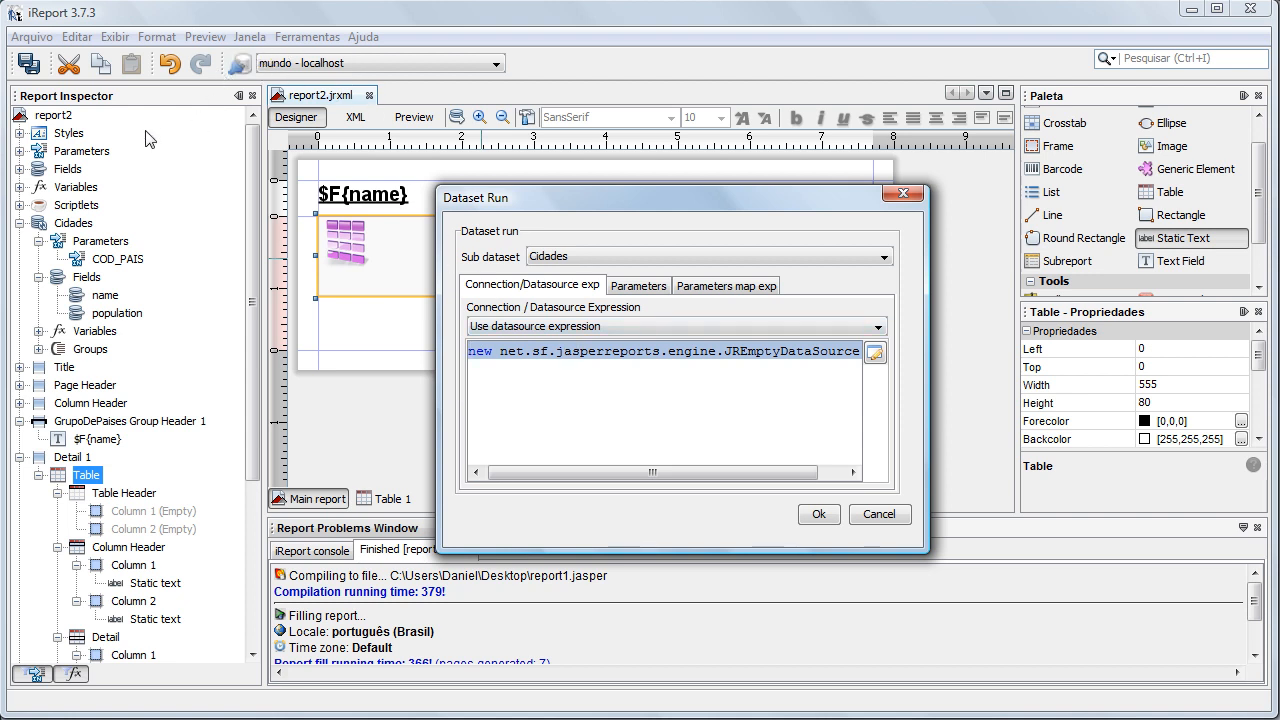
left_click(826, 326)
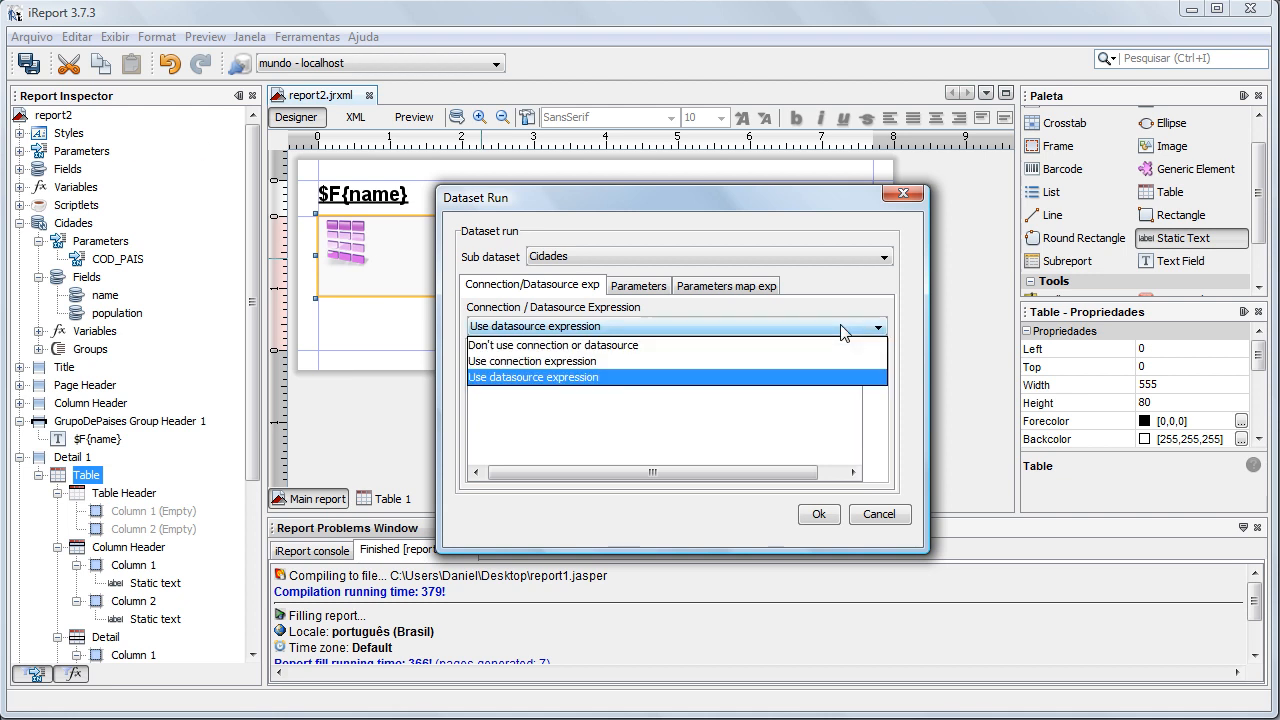
left_click(545, 361)
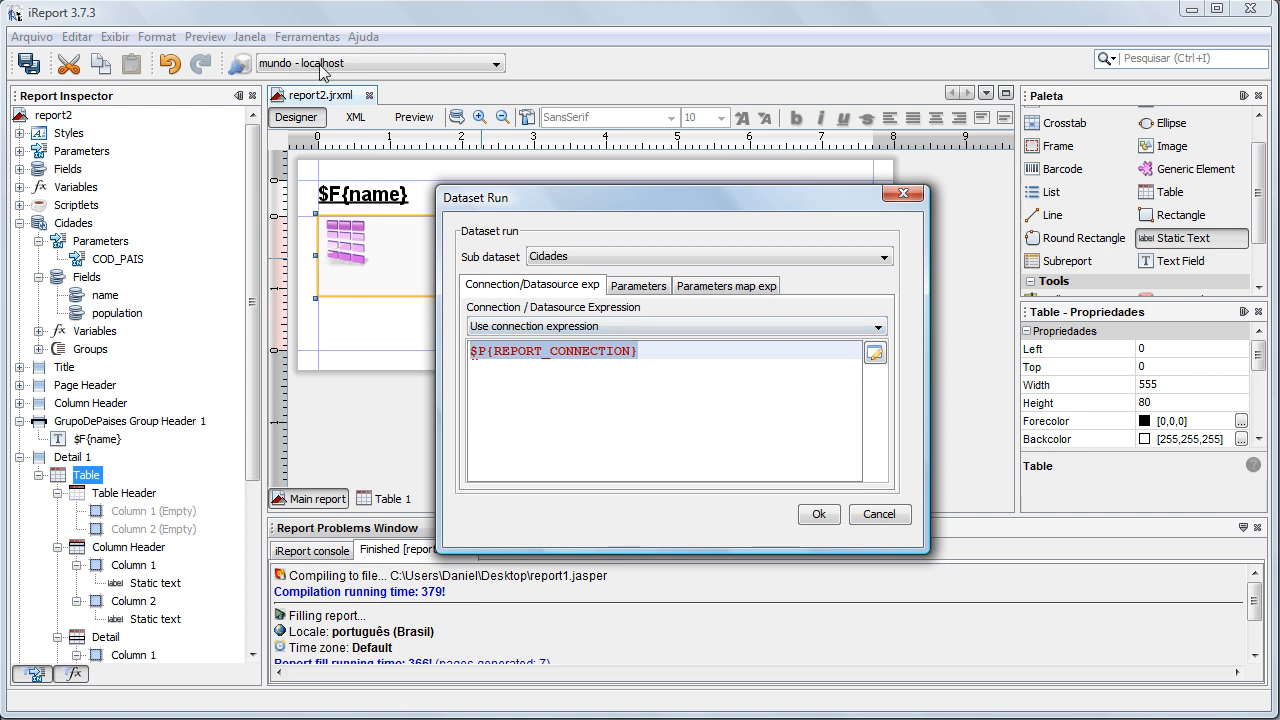
Step: Add the COD_PAIS dataset parameter with the value expression $F{code} and apply the table's dataset run settings
left_click(638, 285)
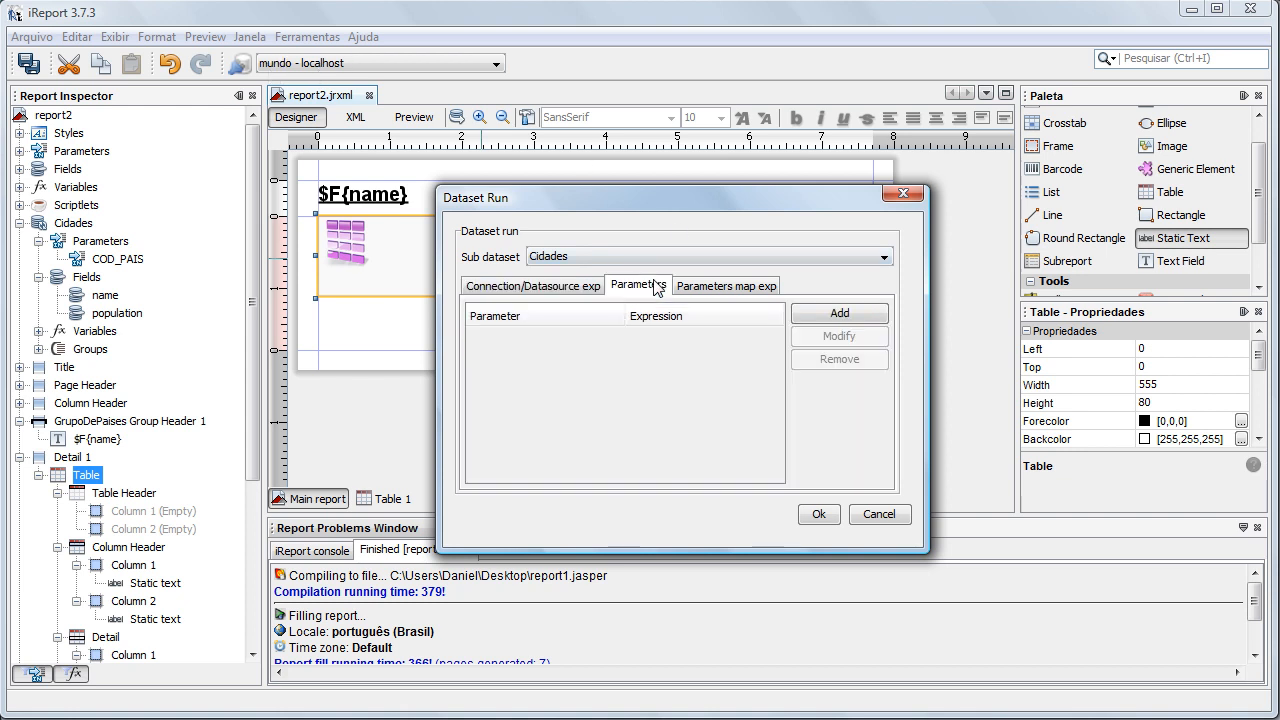
left_click(836, 318)
left_click(818, 317)
scroll(640, 430, "down", 3)
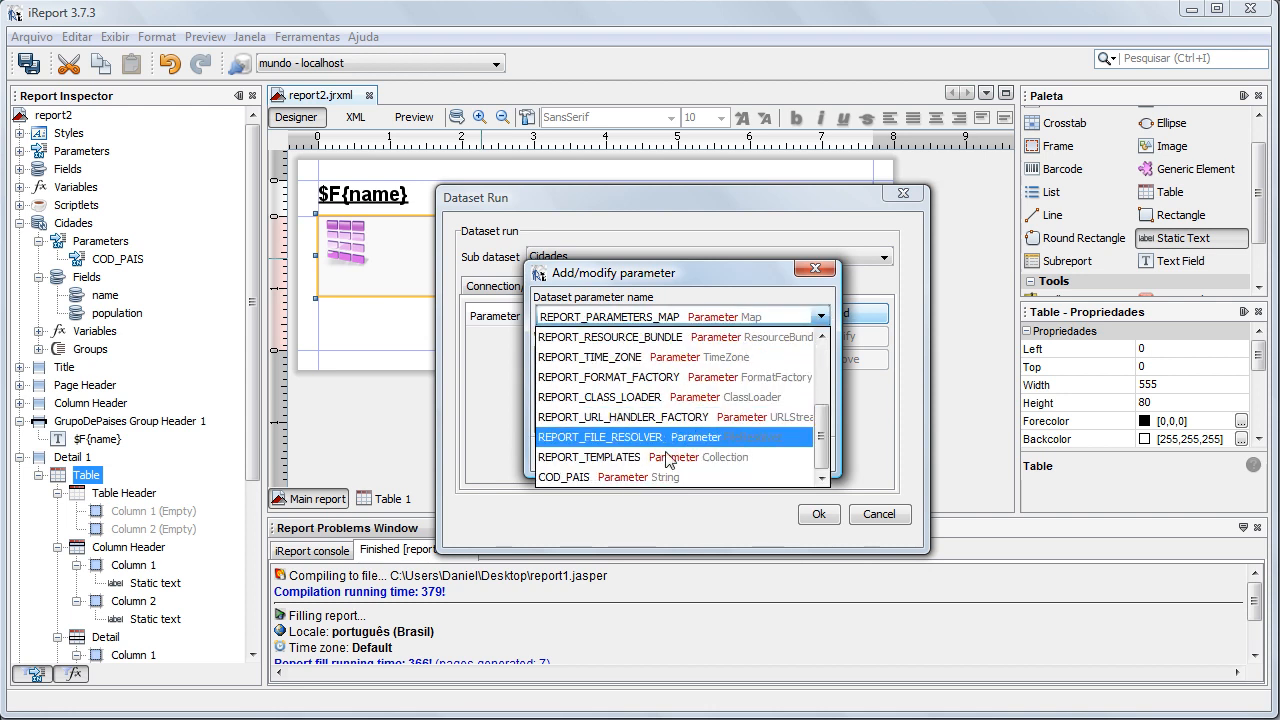
left_click(616, 476)
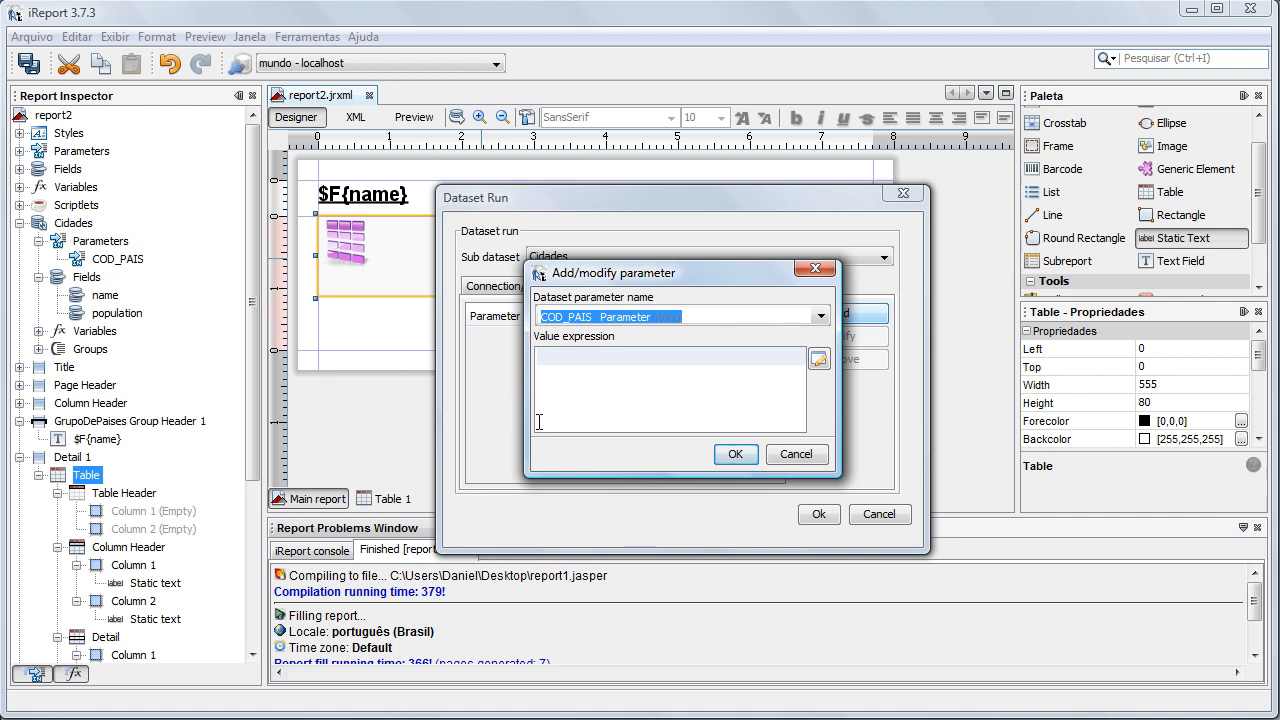
left_click(634, 383)
left_click(818, 360)
double_click(614, 383)
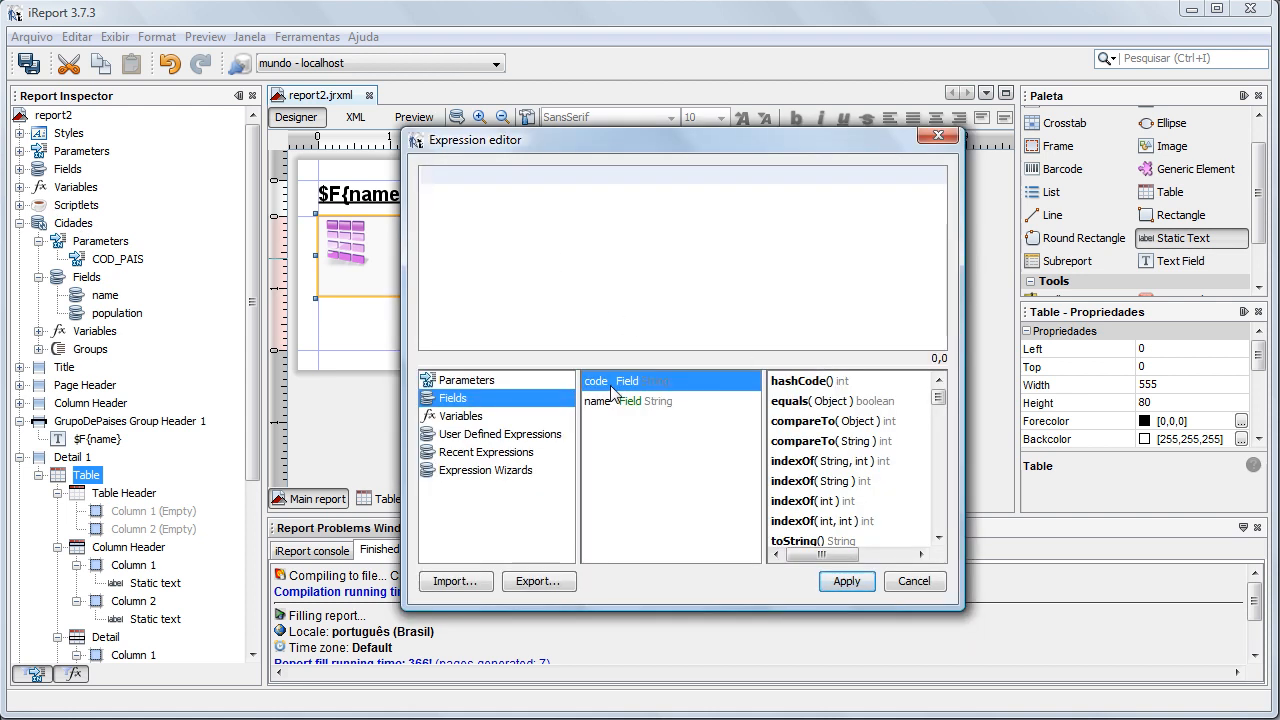
left_click(847, 581)
left_click(735, 454)
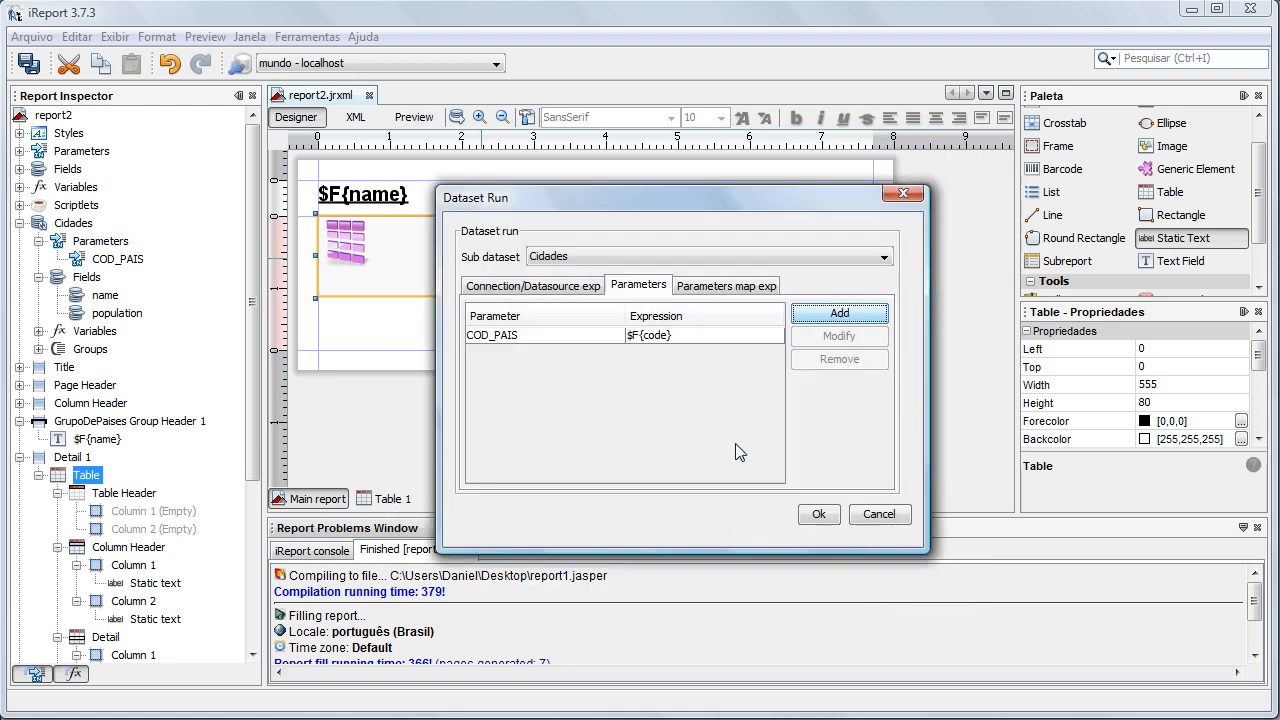
left_click(821, 516)
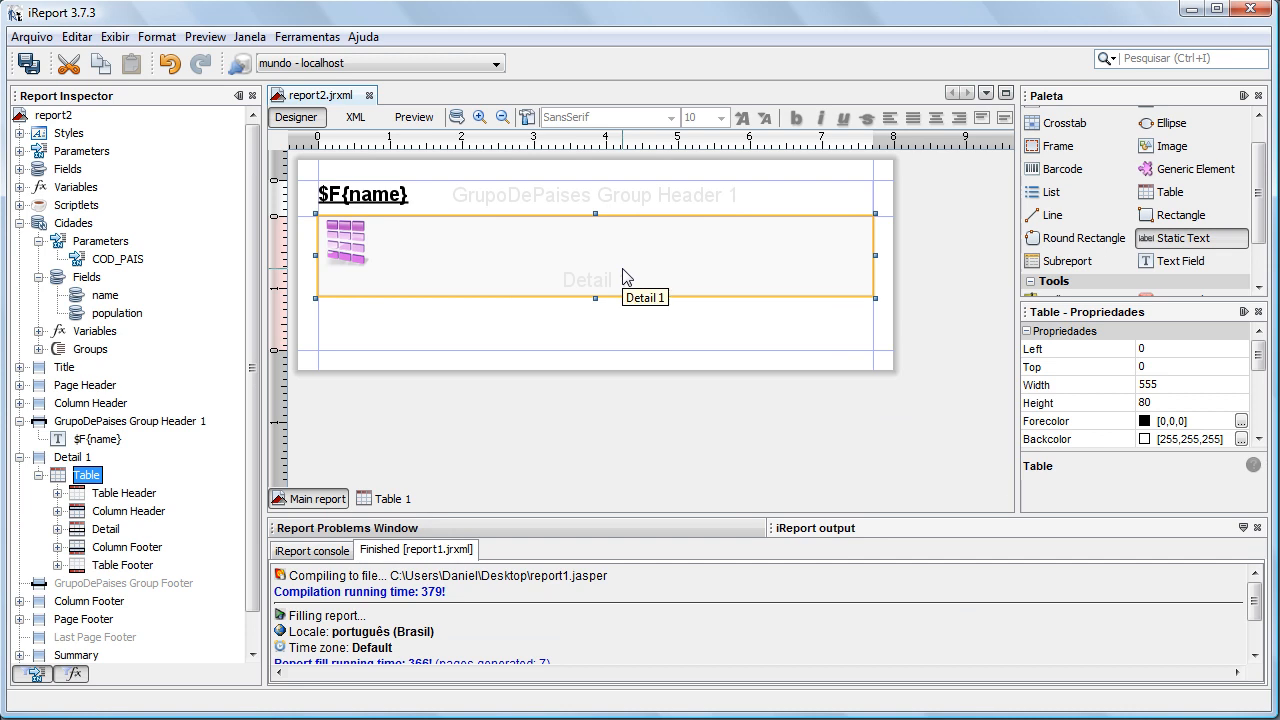
Step: Shrink the Detail 1 band to the height of its table and collapse the Cidades dataset in the report structure
left_click(640, 350)
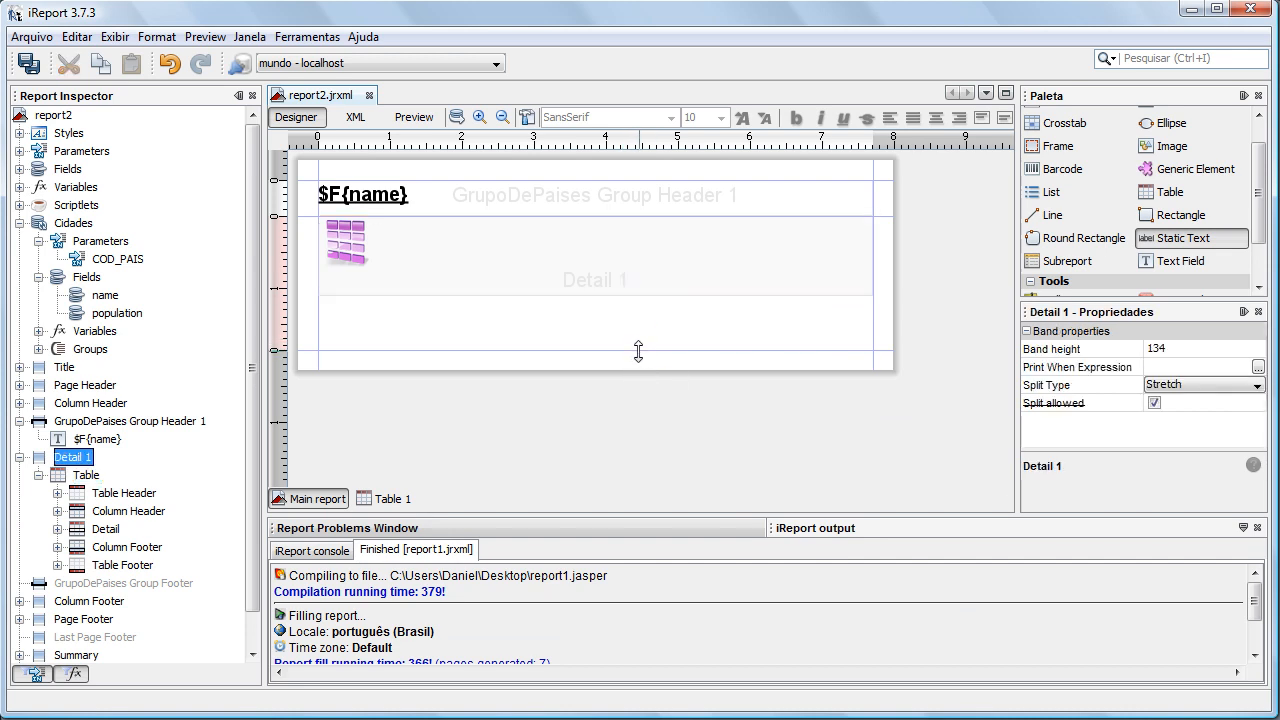
double_click(640, 350)
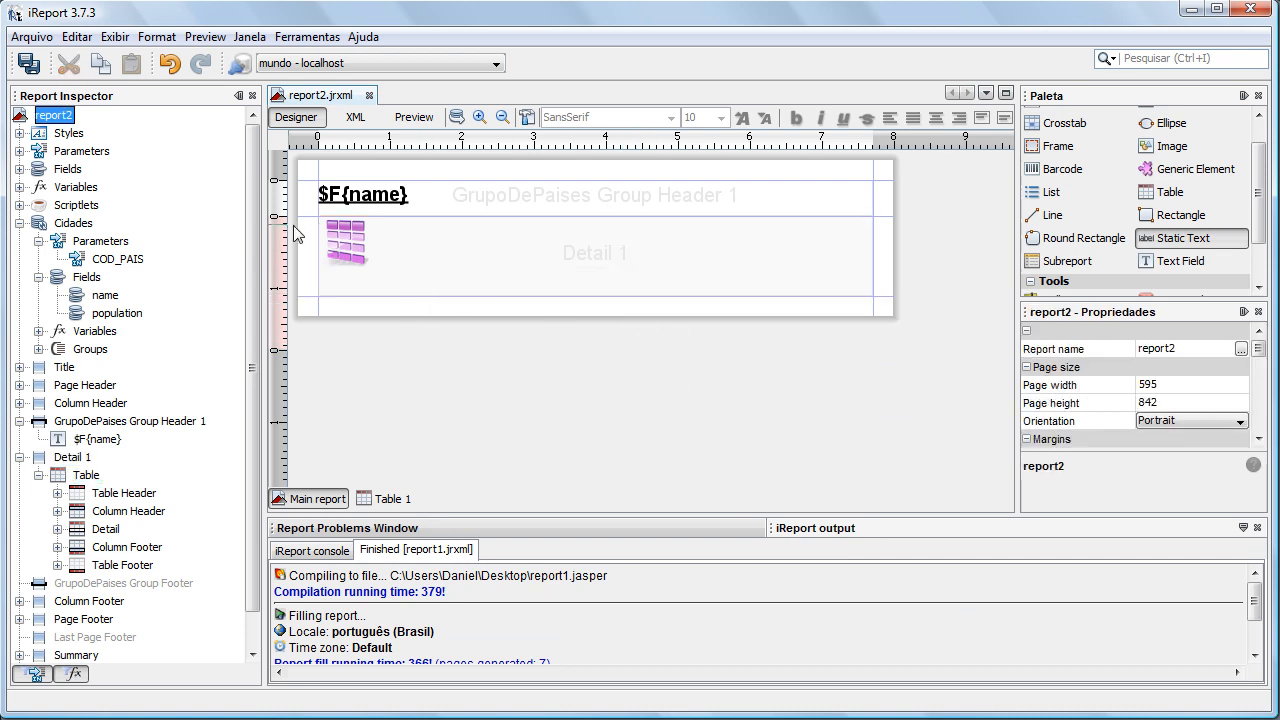
left_click(37, 242)
left_click(38, 259)
left_click(19, 223)
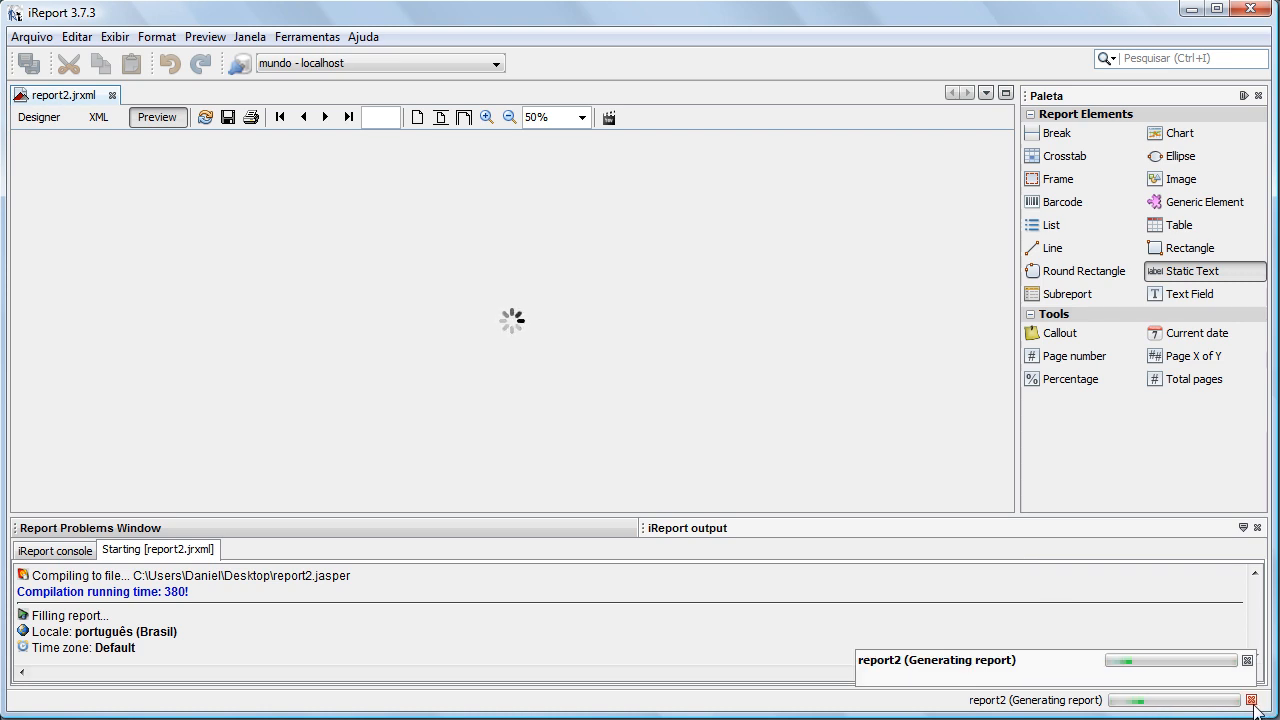
Step: Cancel the running generation of report2 and return to the report design
left_click(1251, 700)
left_click(653, 441)
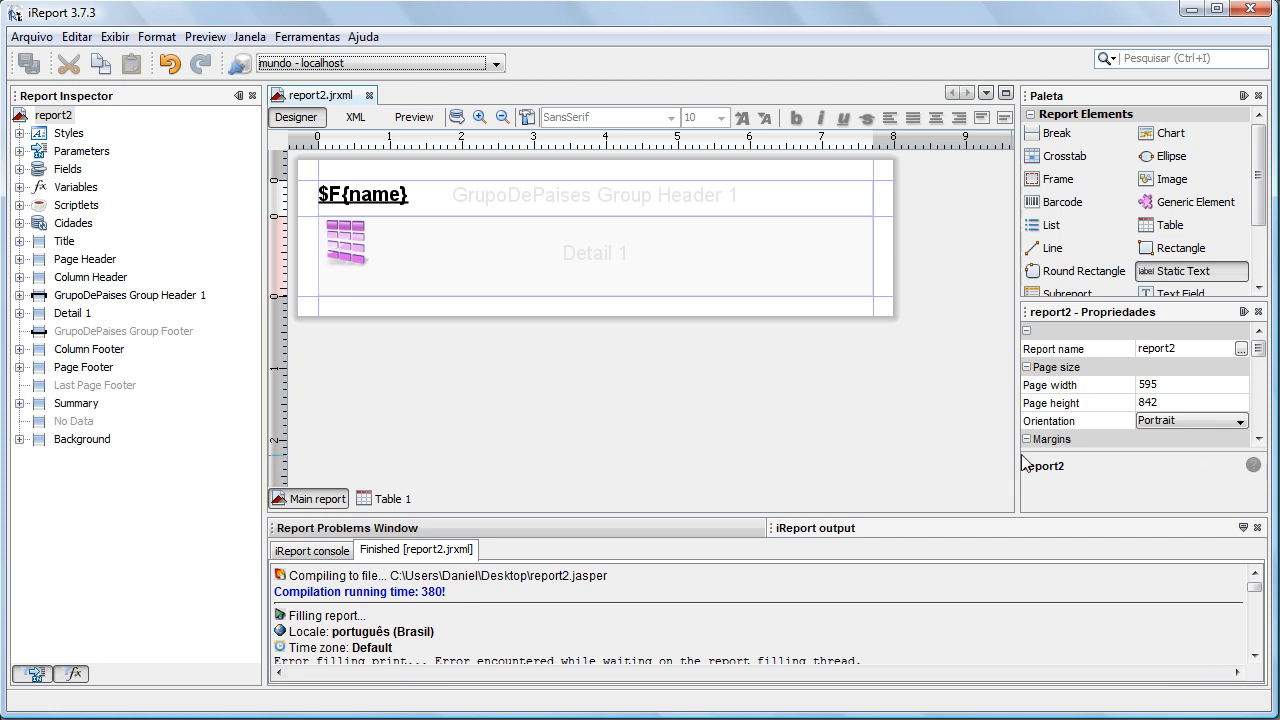
Step: Open the query of the Cidades dataset for editing and insert a WHERE clause between FROM city and ORDER BY name
left_click(78, 226)
right_click(78, 226)
left_click(134, 255)
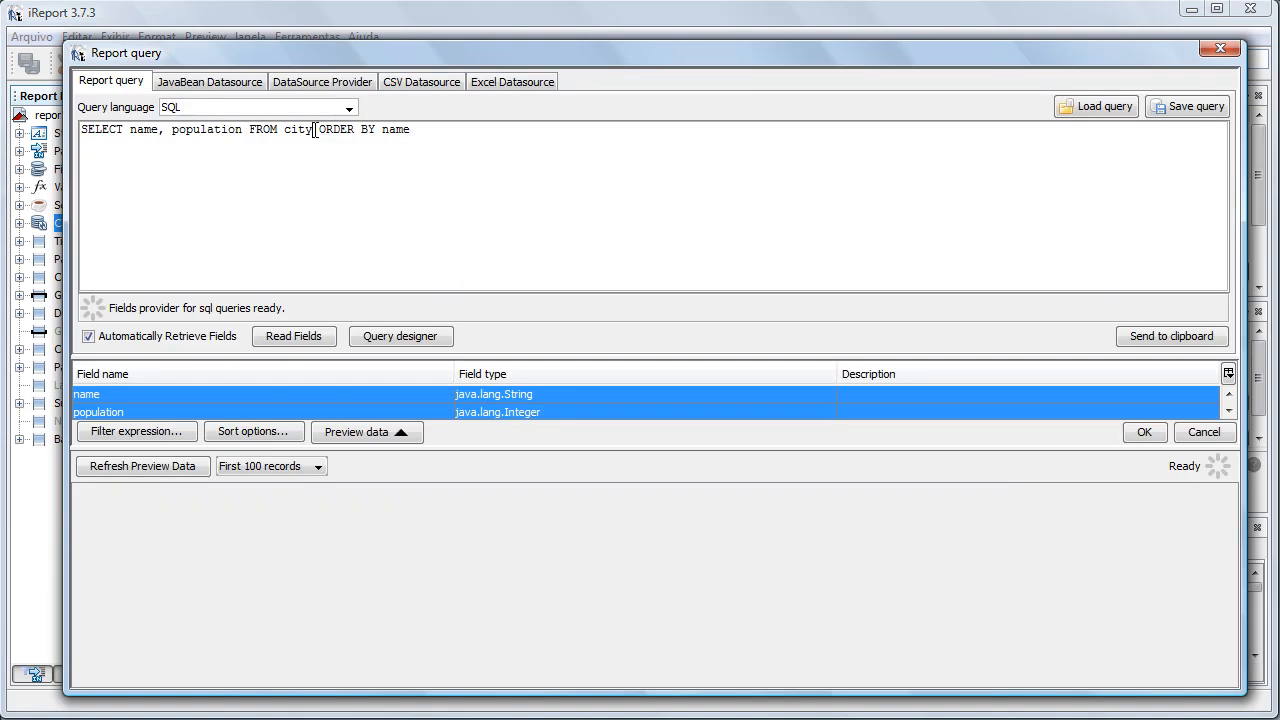
type("WHERE")
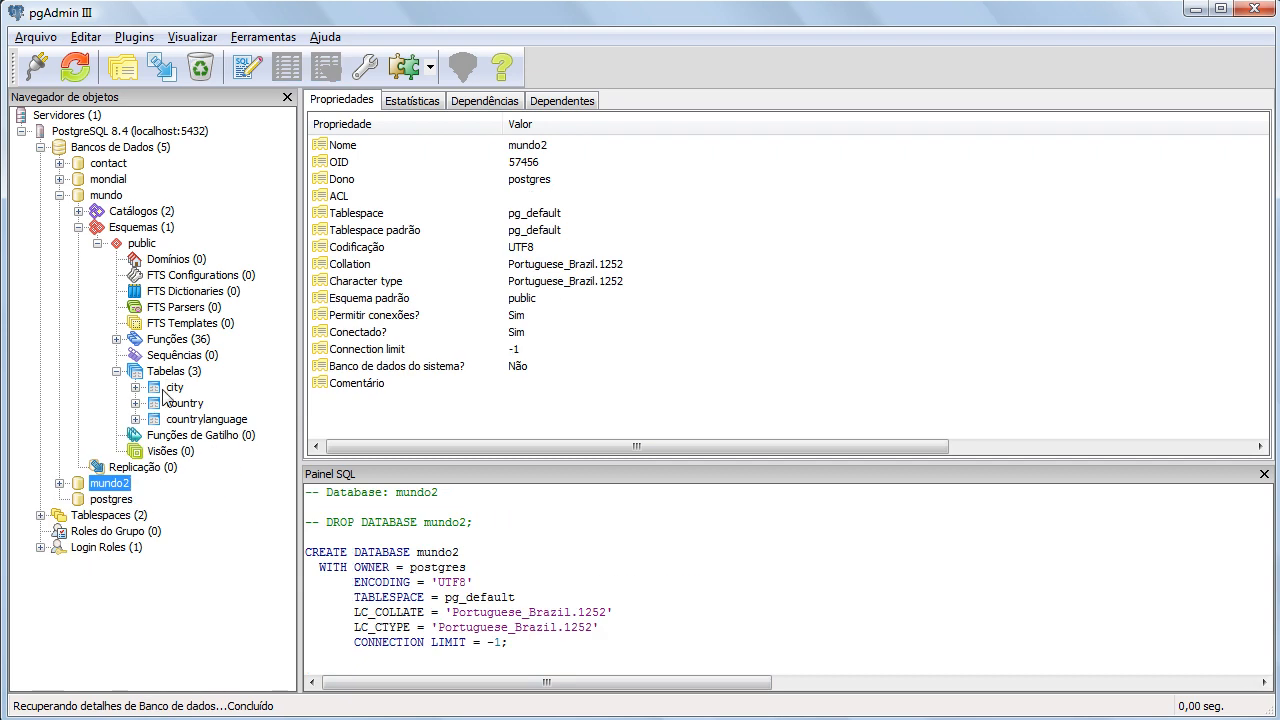
Step: In pgAdmin III, view the rows of the mundo database's city table and examine its country code column
right_click(165, 390)
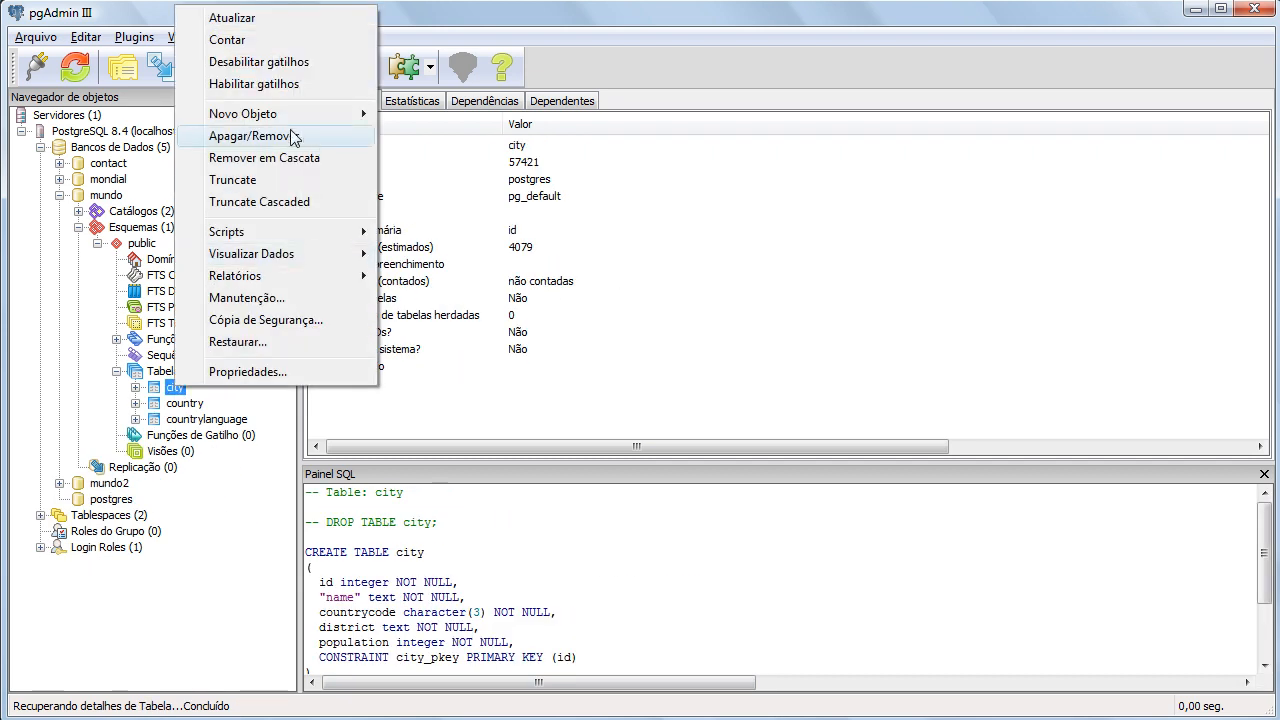
mouse_move(305, 260)
left_click(445, 255)
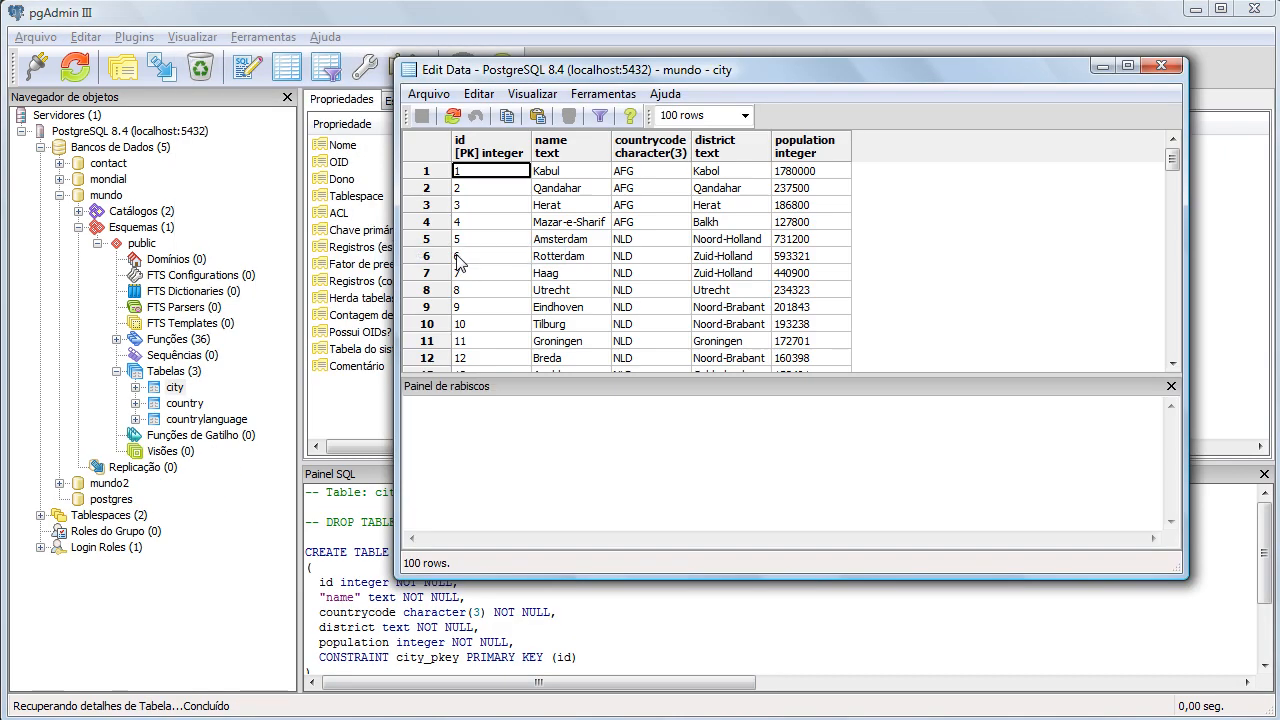
left_click(660, 150)
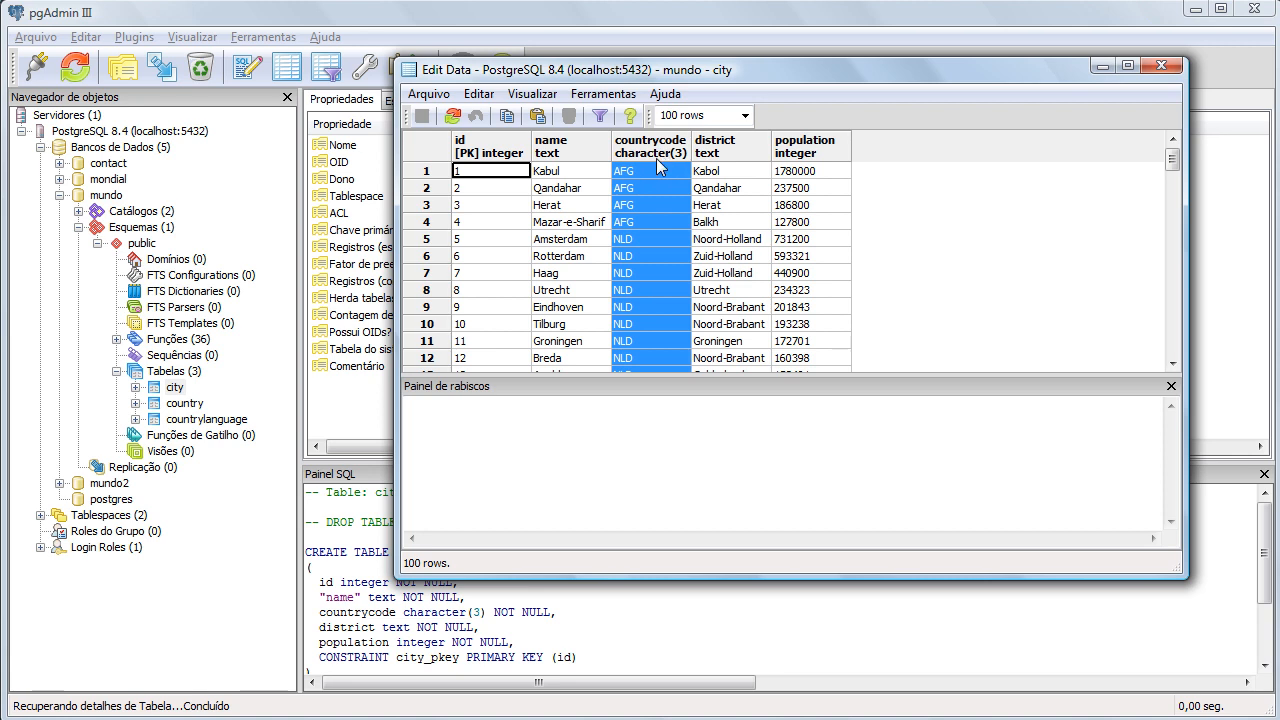
left_click(1163, 66)
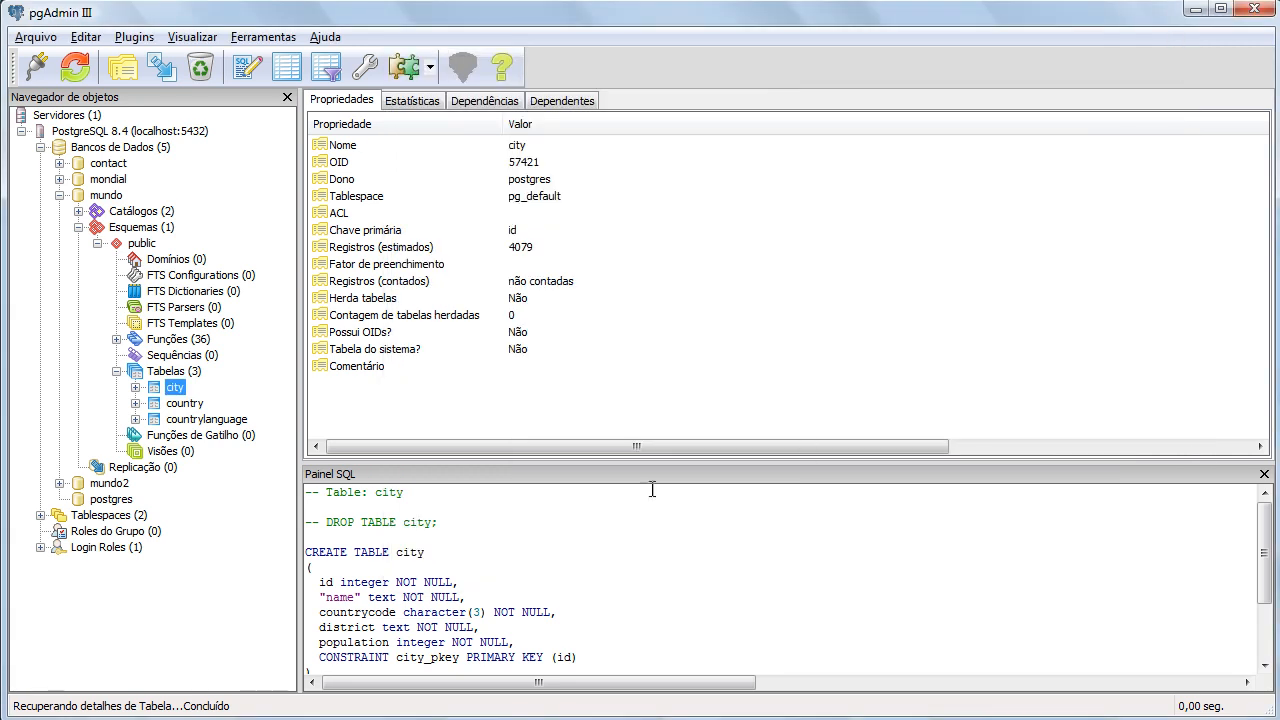
Step: Back in iReport, complete the WHERE condition as countrycode = $P{COD_PAIS} and apply the Cidades dataset query
key("alt+Tab")
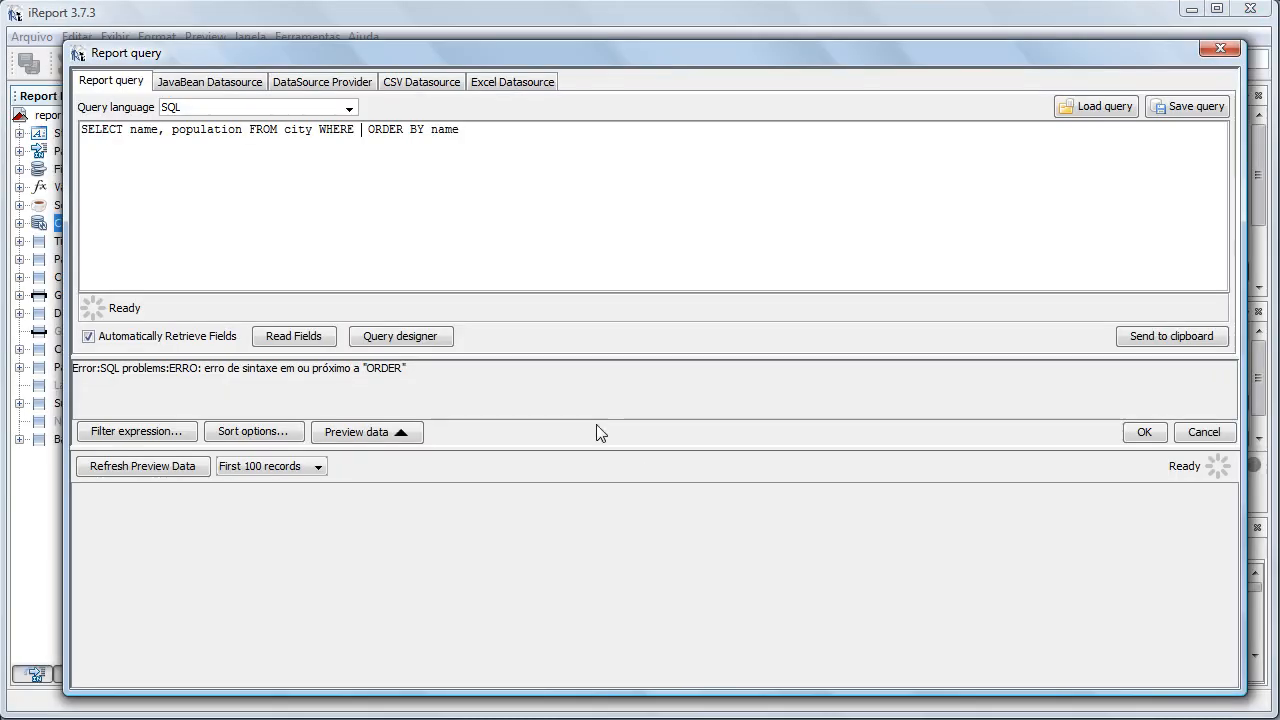
left_click(368, 130)
type("countryco")
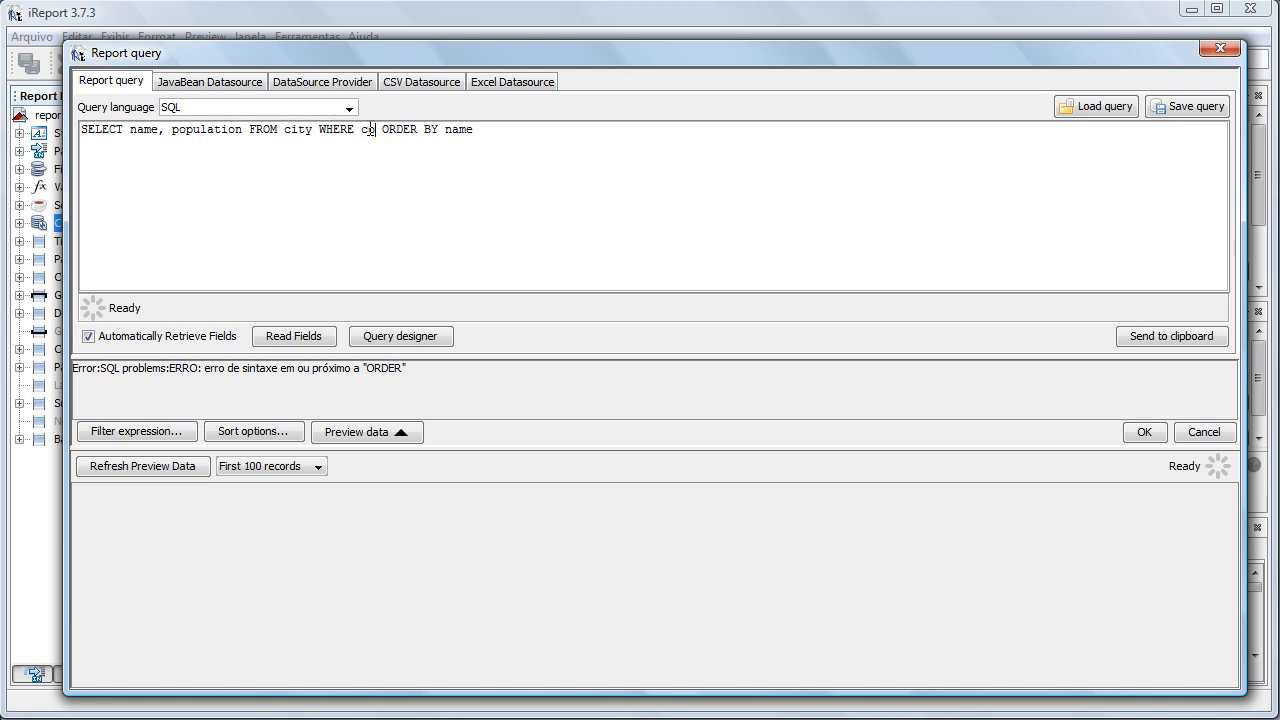
type("de = ")
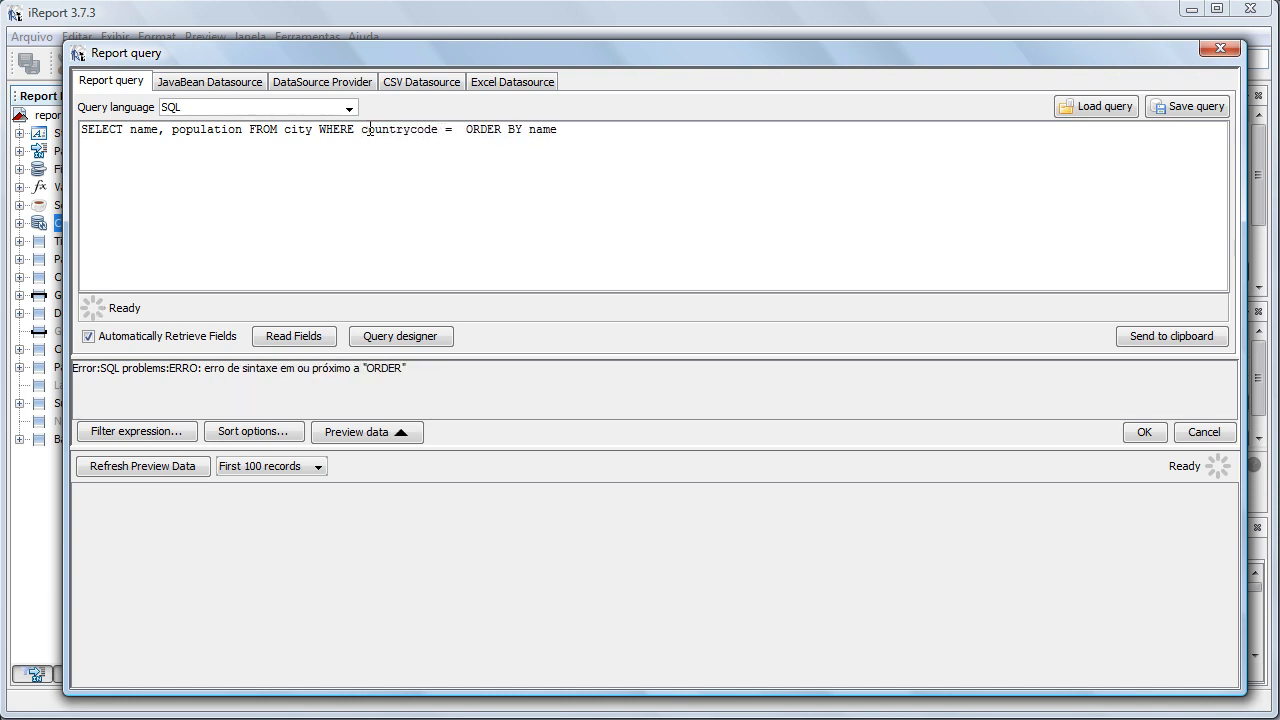
type("$")
type("P{")
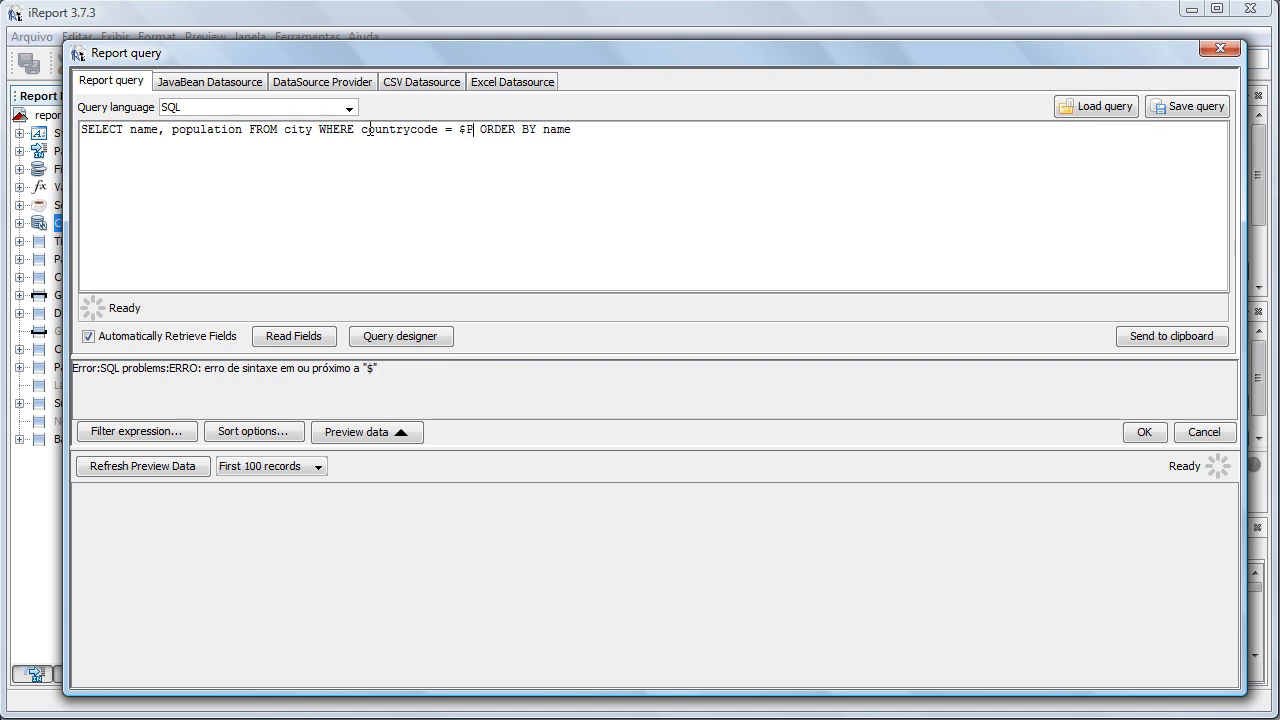
type("COD_PA")
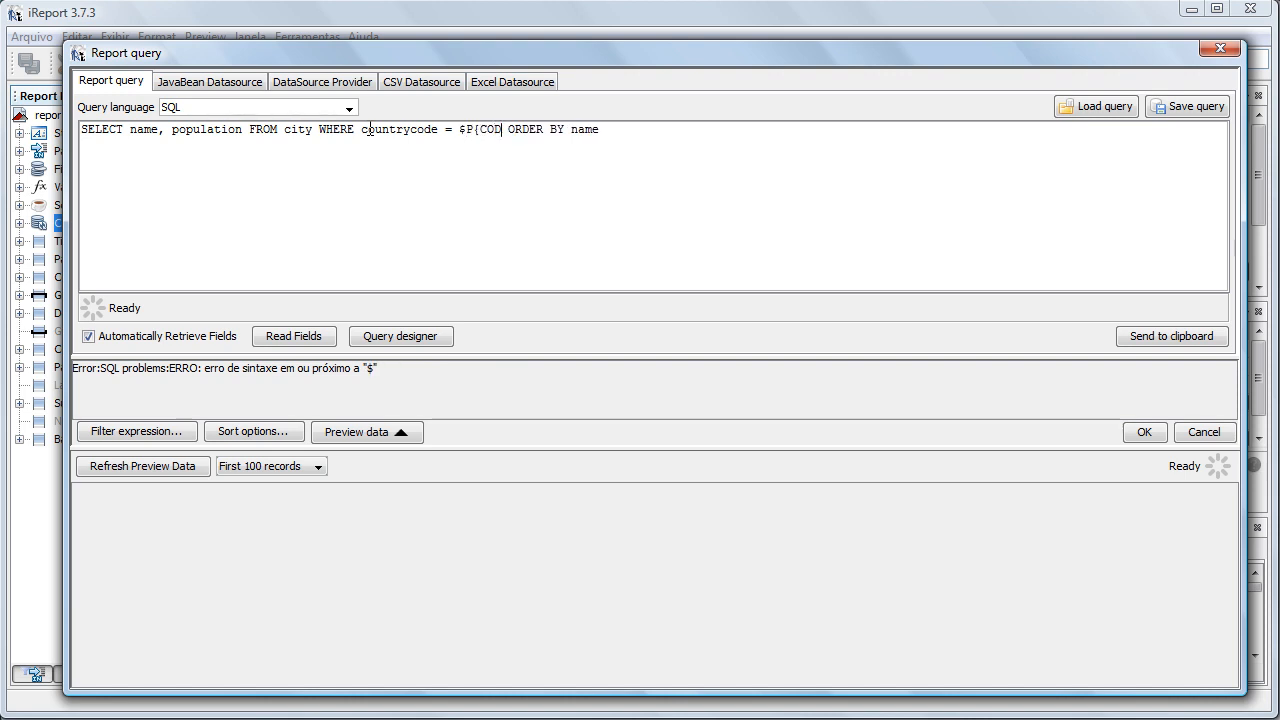
type("IS}")
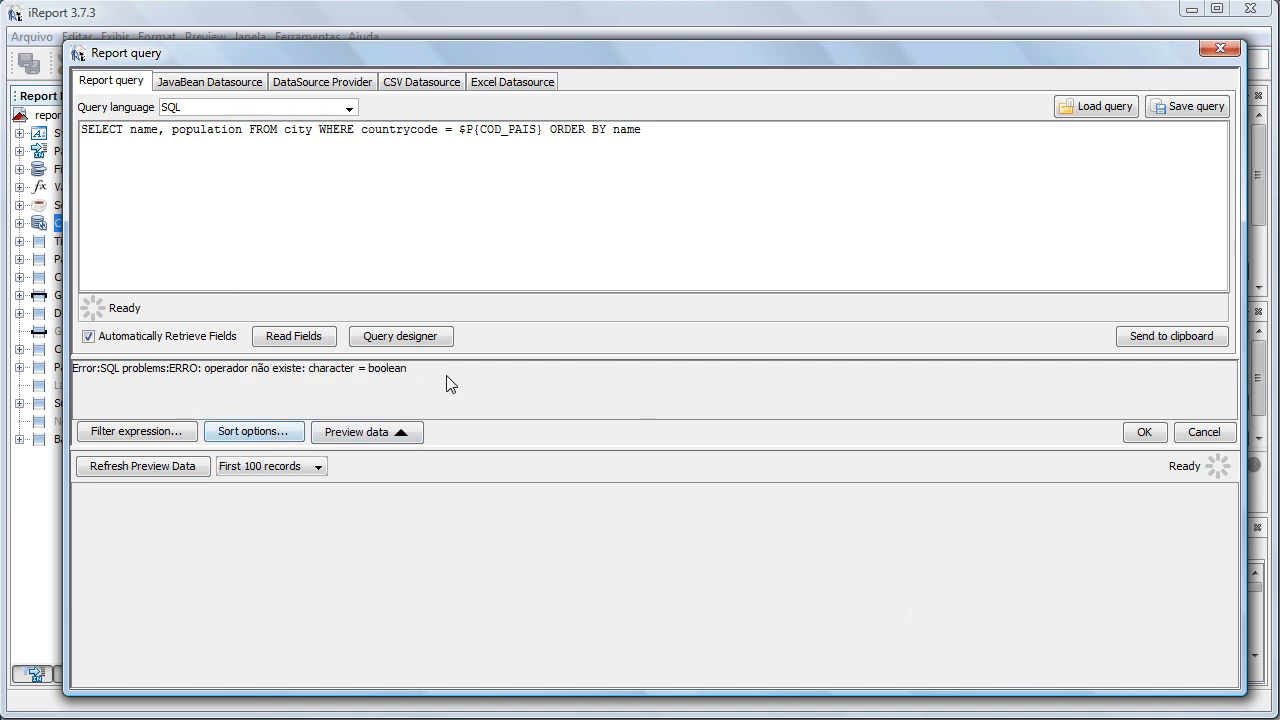
left_click_drag(525, 52, 519, 29)
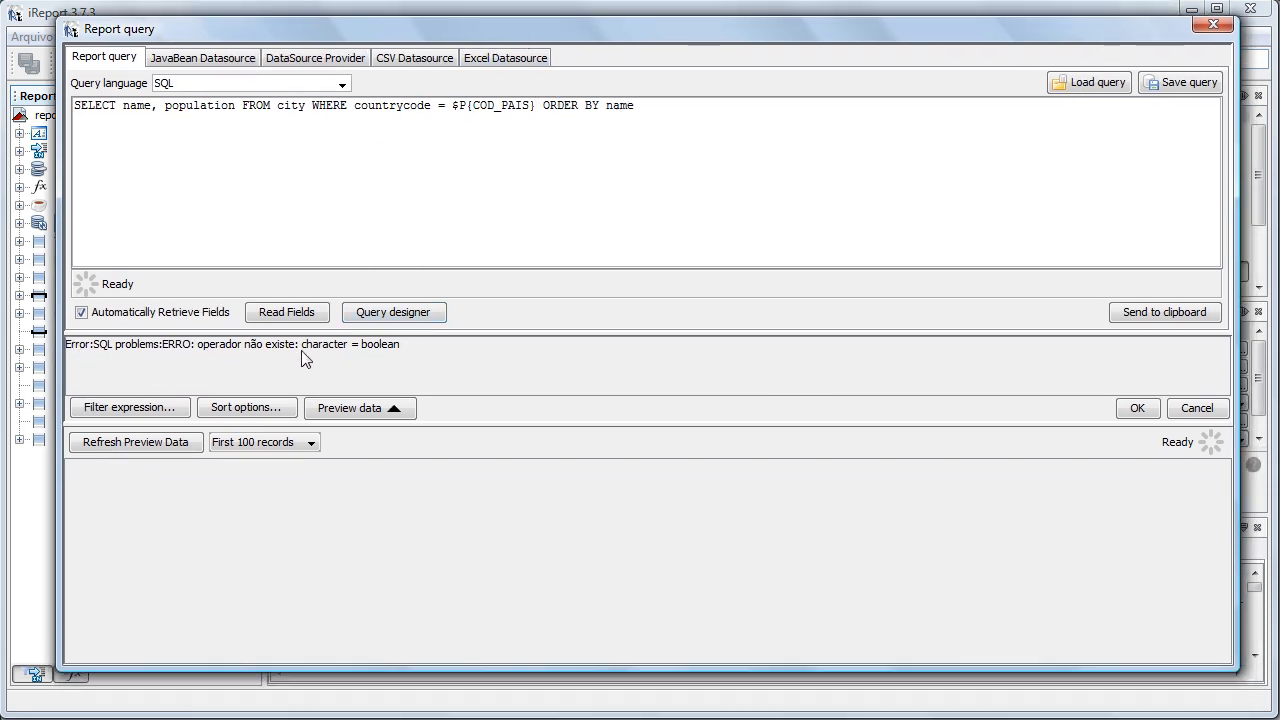
left_click_drag(447, 105, 540, 105)
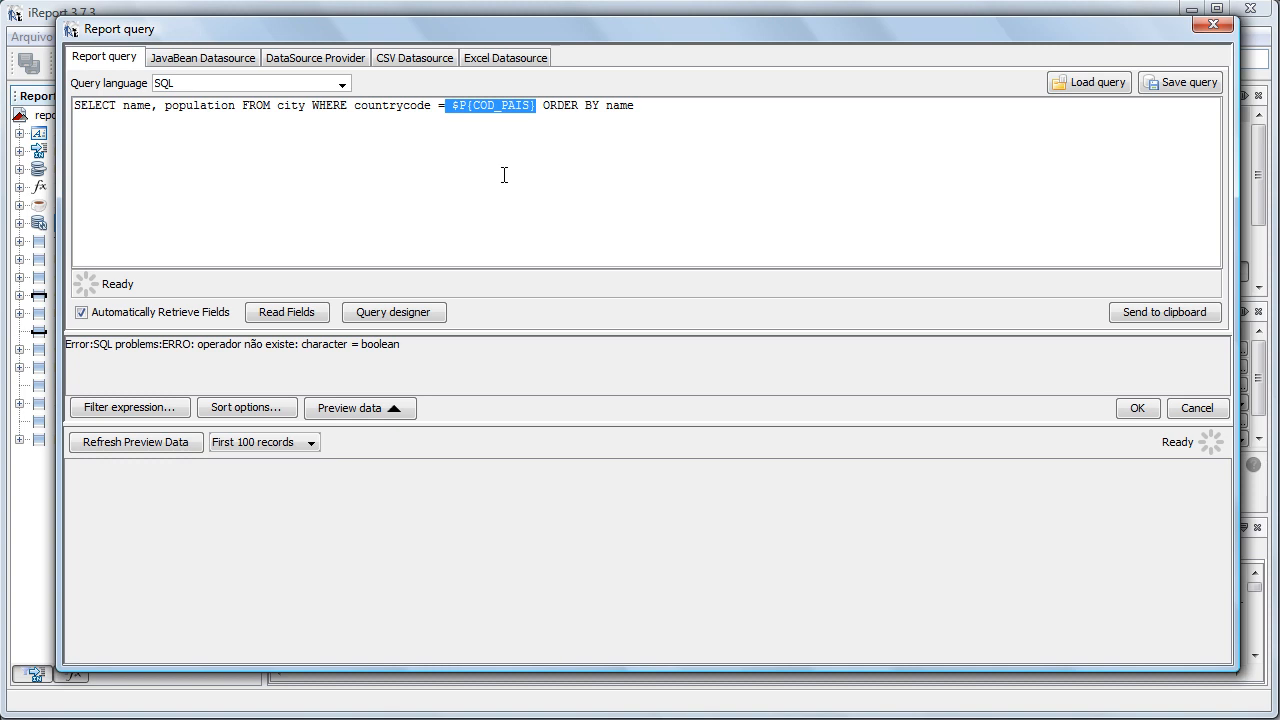
left_click(1138, 408)
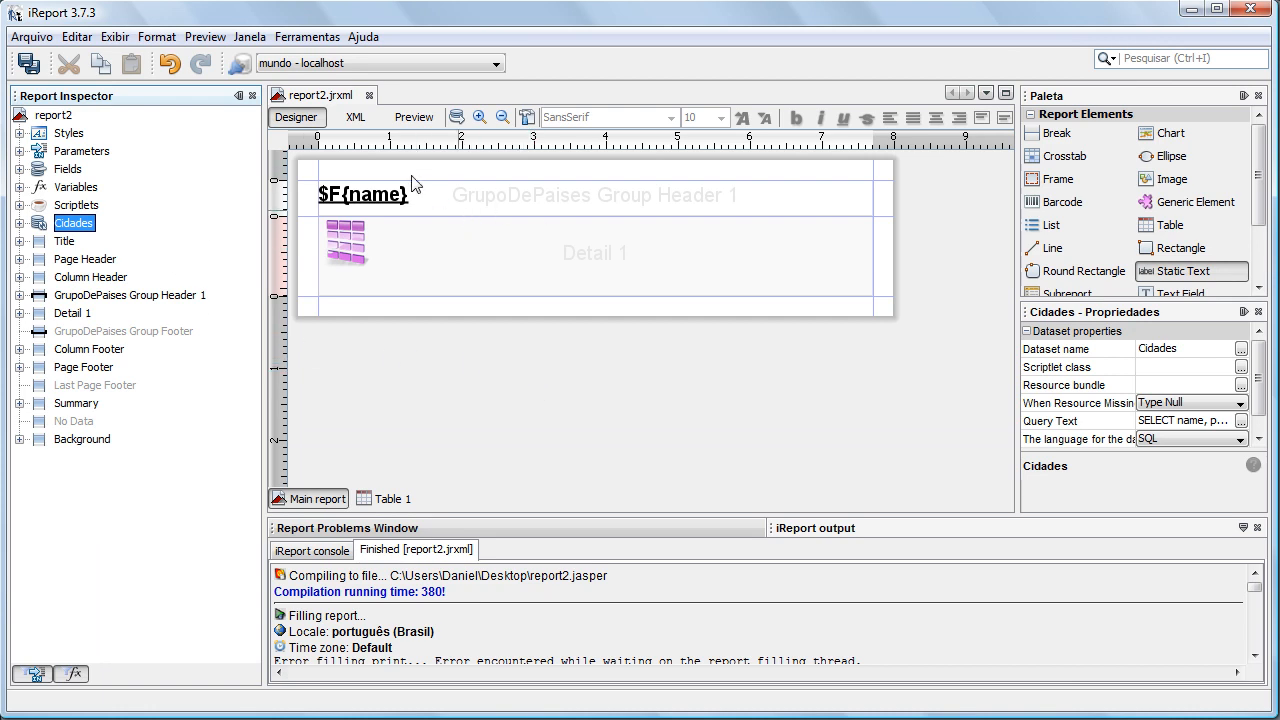
Step: Generate the internal preview of report2 and examine the city tables under each country heading
left_click(205, 37)
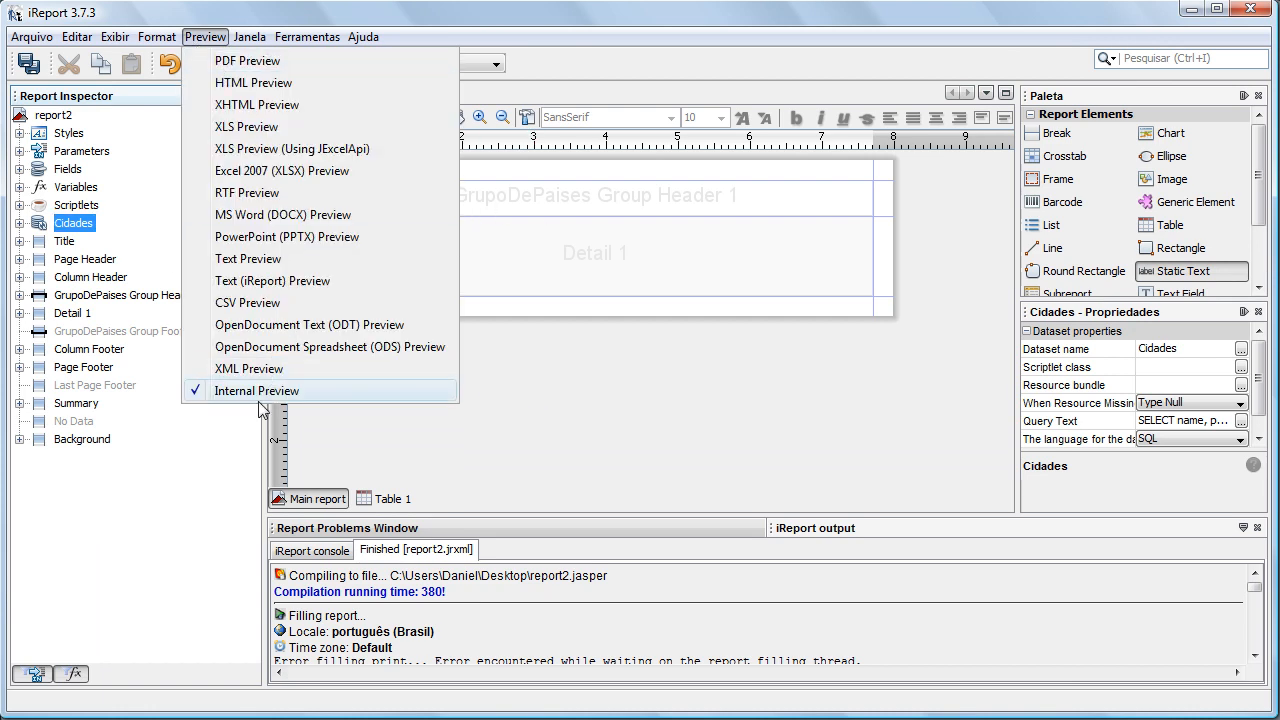
left_click(654, 416)
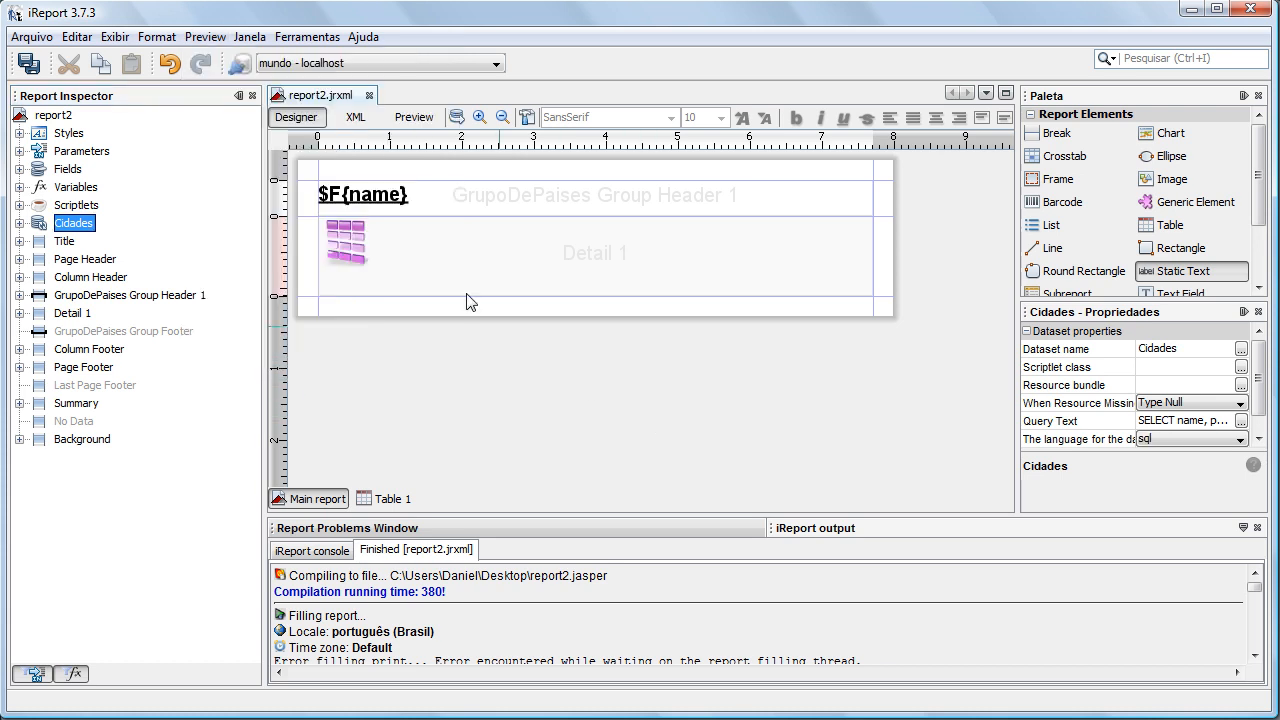
left_click(415, 118)
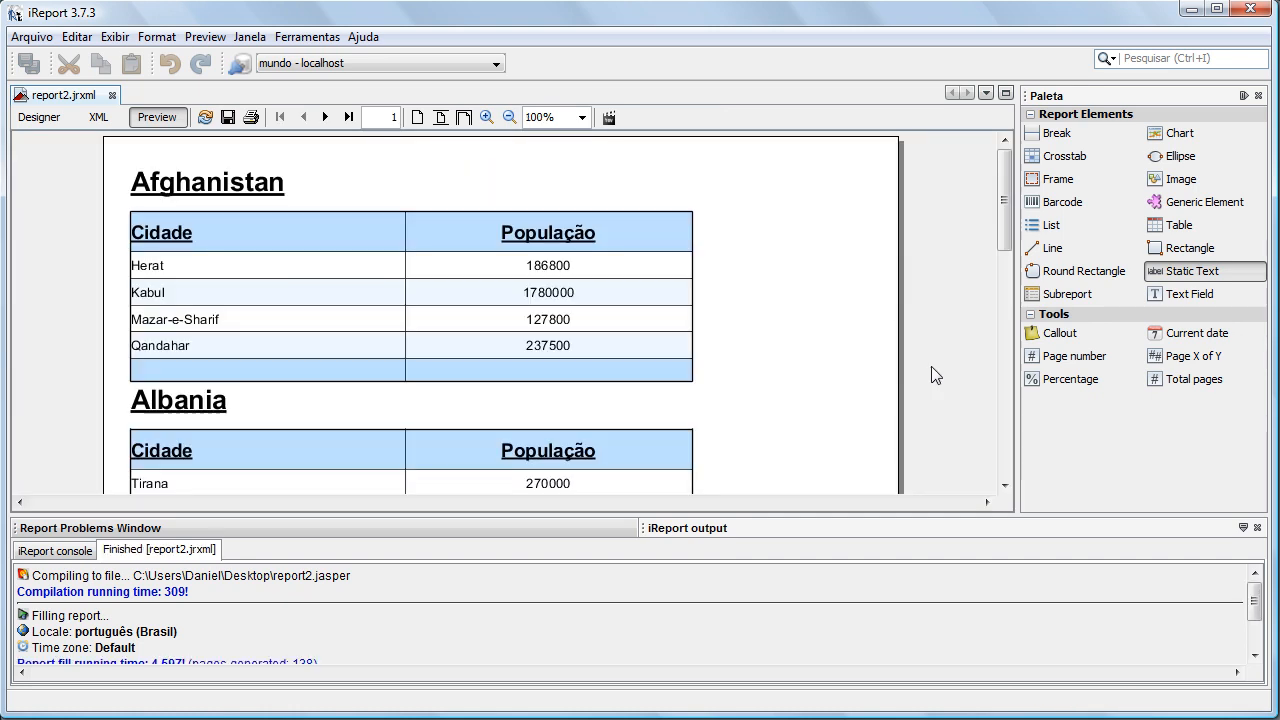
left_click(509, 117)
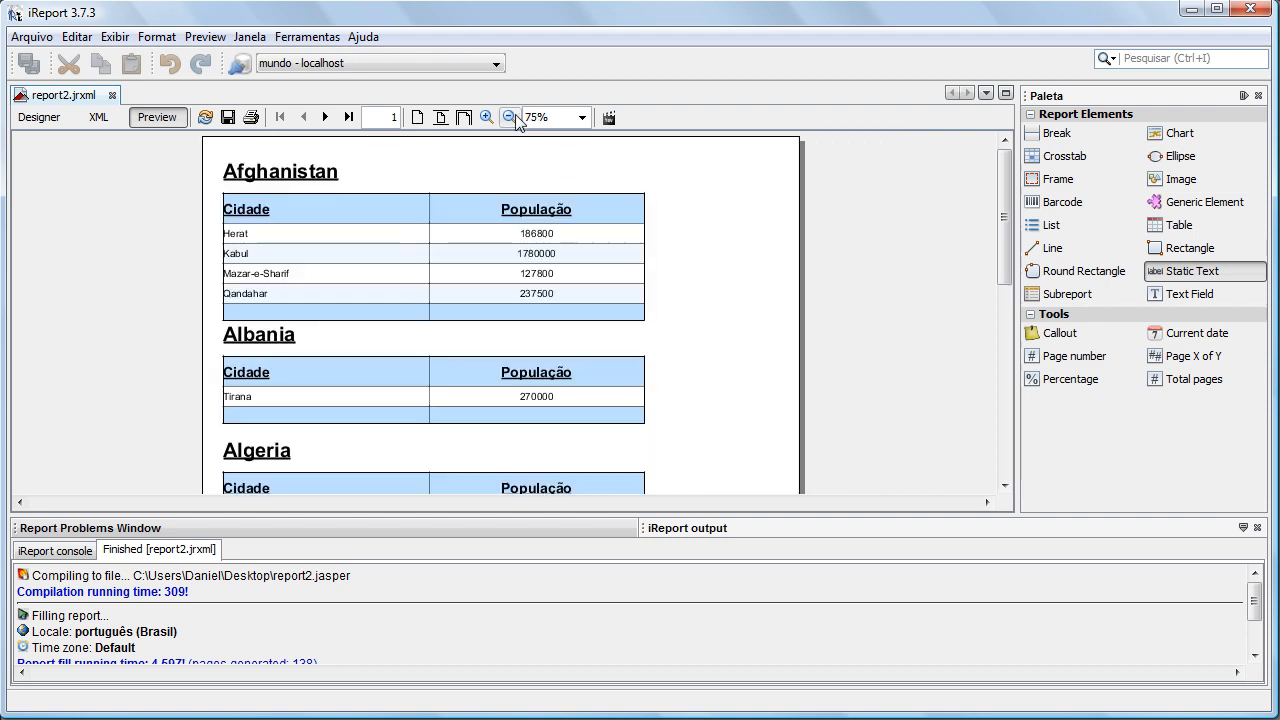
Step: Set the report's preview format to PDF and regenerate report2
left_click(196, 38)
left_click(256, 61)
left_click(204, 117)
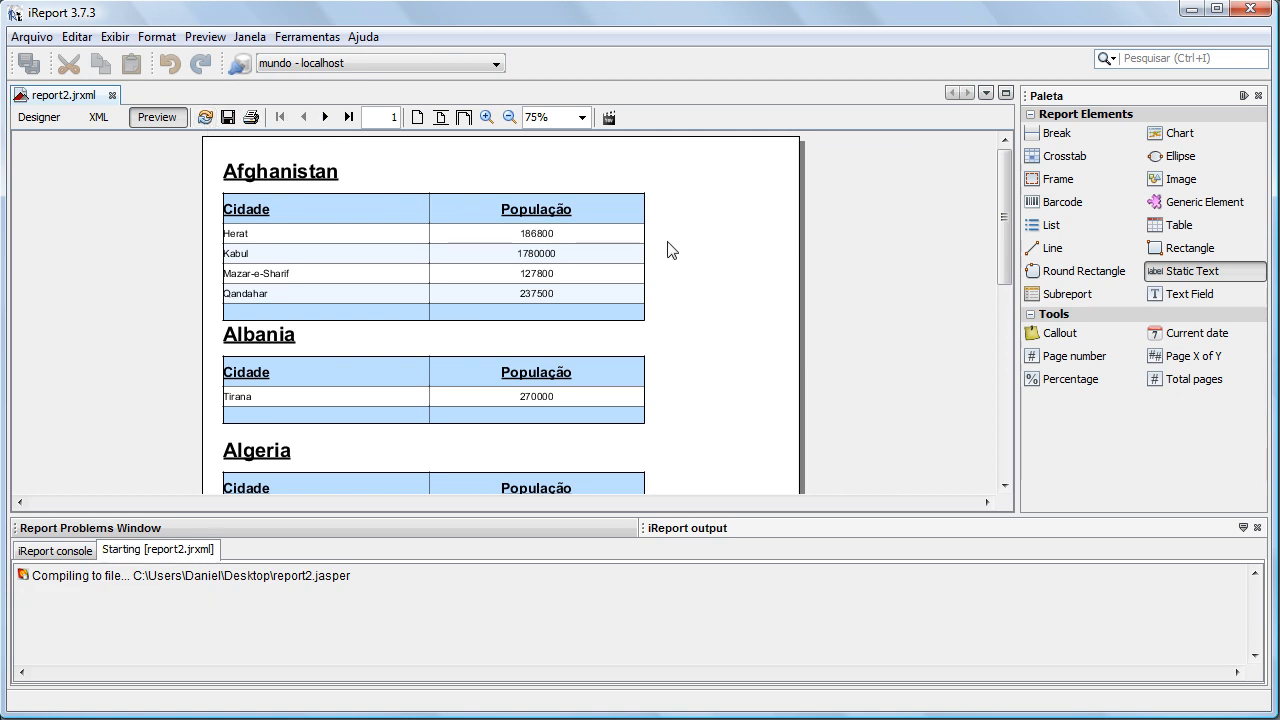